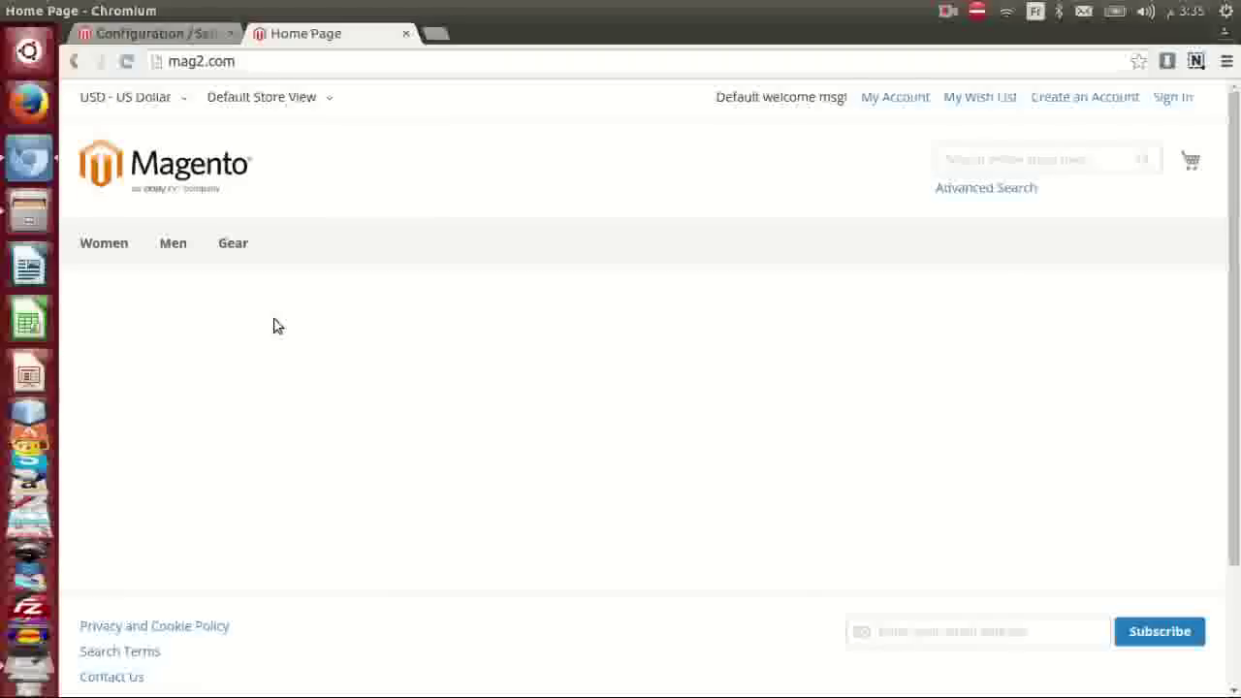
# - Create an empty abishak folder under frontend/Ibnab in gedit's file browser
pyautogui.hotkey('alt', 'Tab')
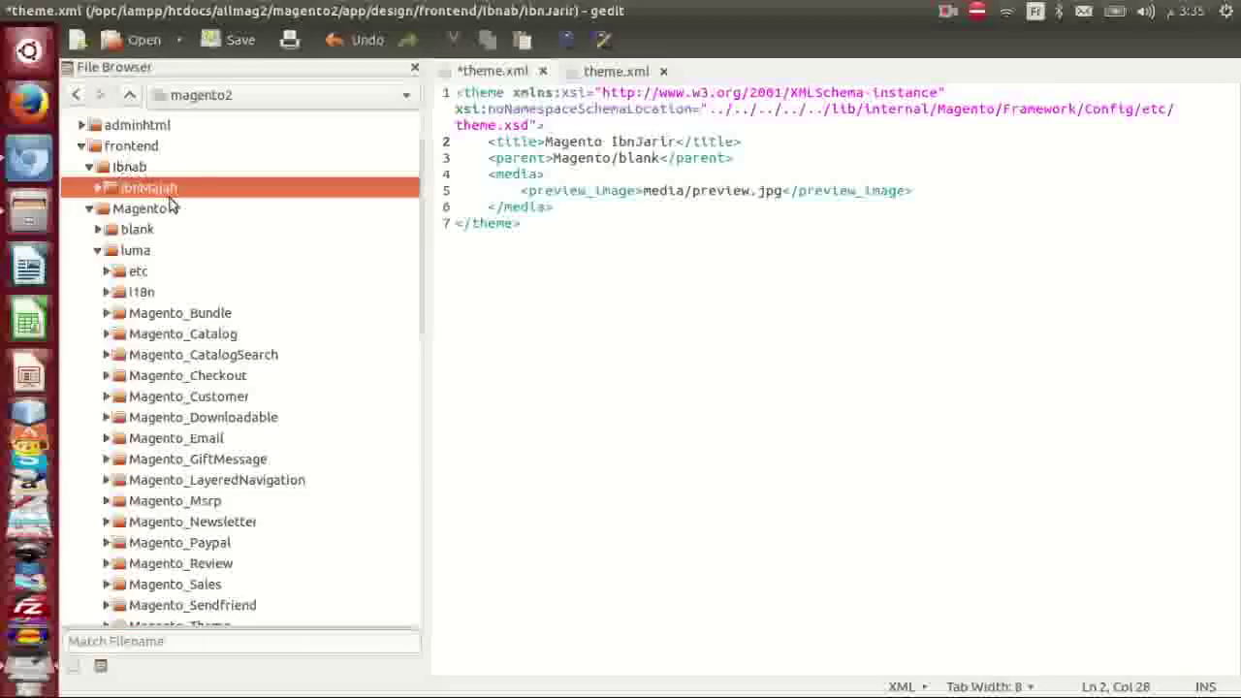
pyautogui.scroll(1, 124, 175)
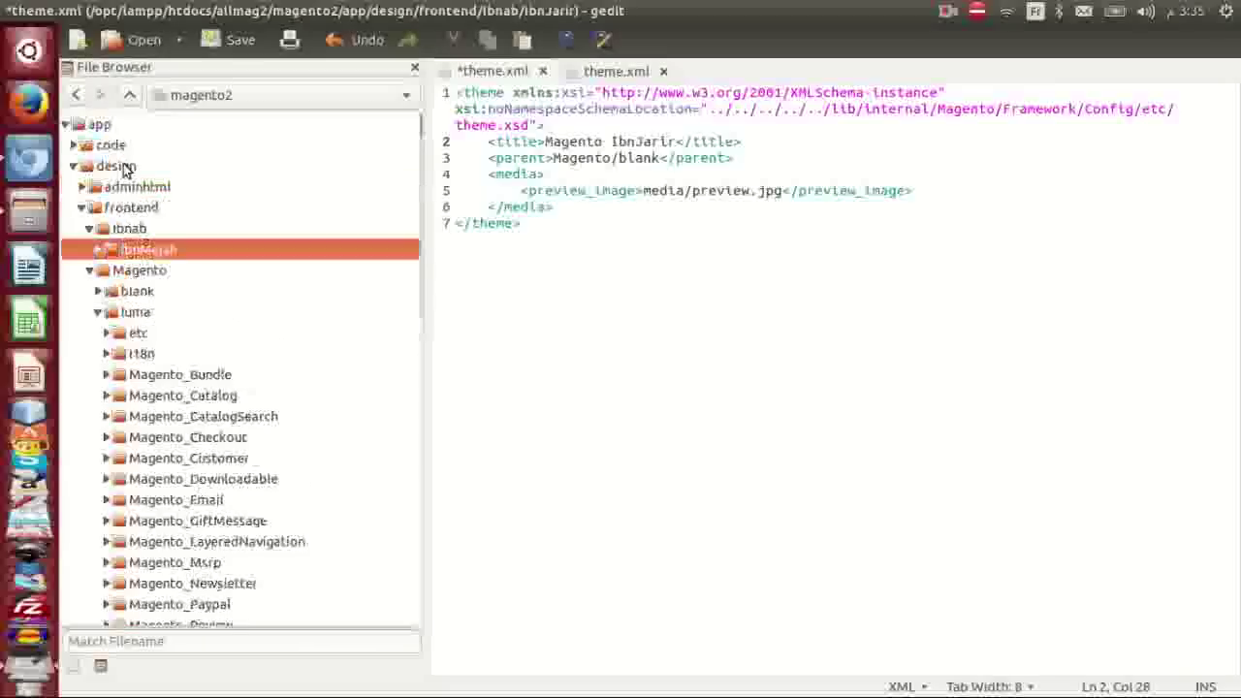
pyautogui.click(122, 226)
pyautogui.rightClick(122, 226)
pyautogui.click(170, 293)
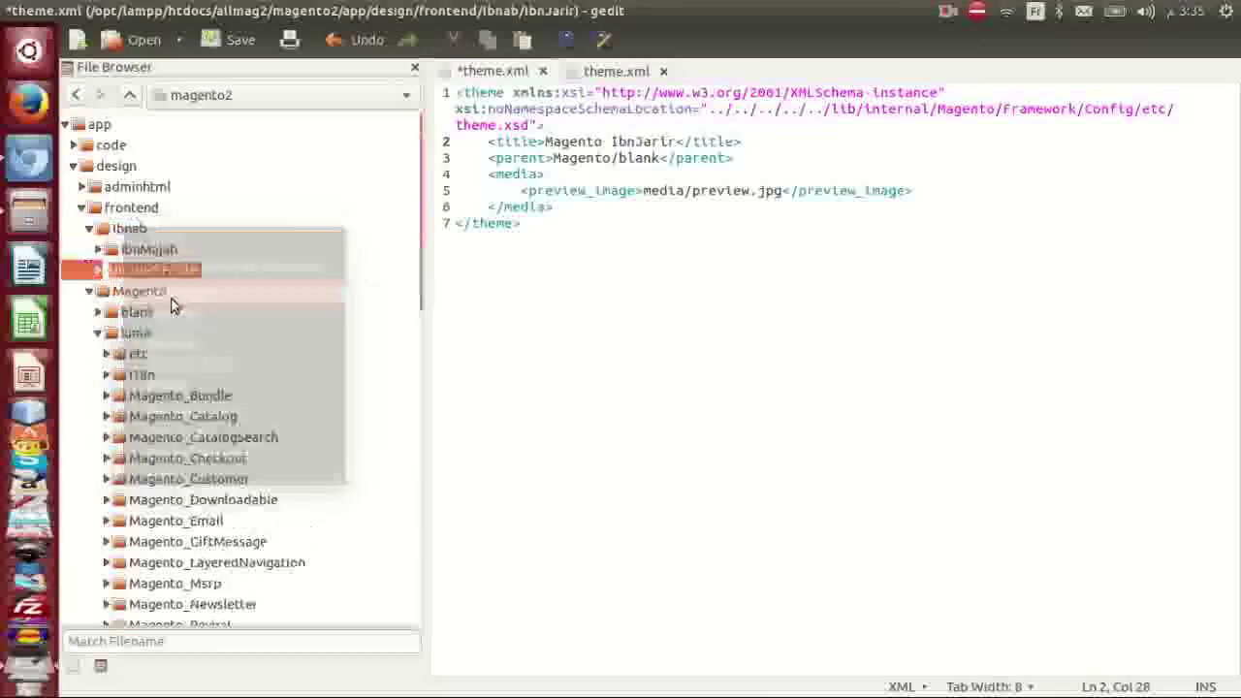
pyautogui.write('ab')
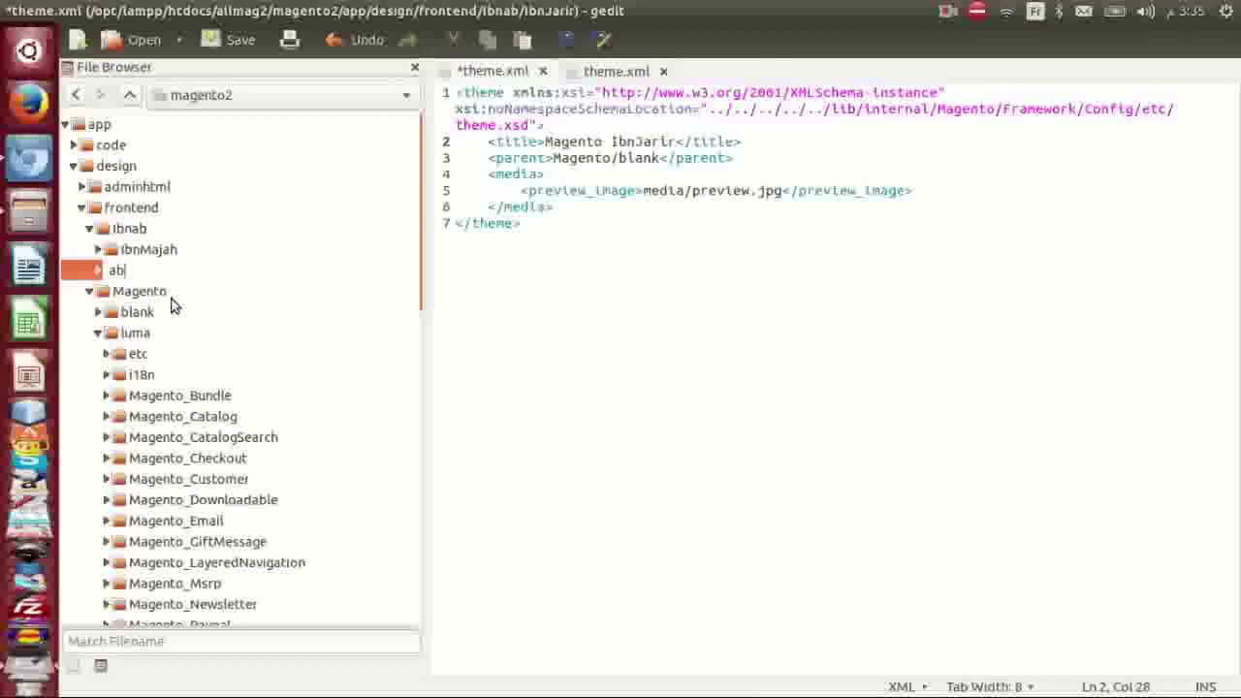
pyautogui.write('shak')
pyautogui.press('Return')
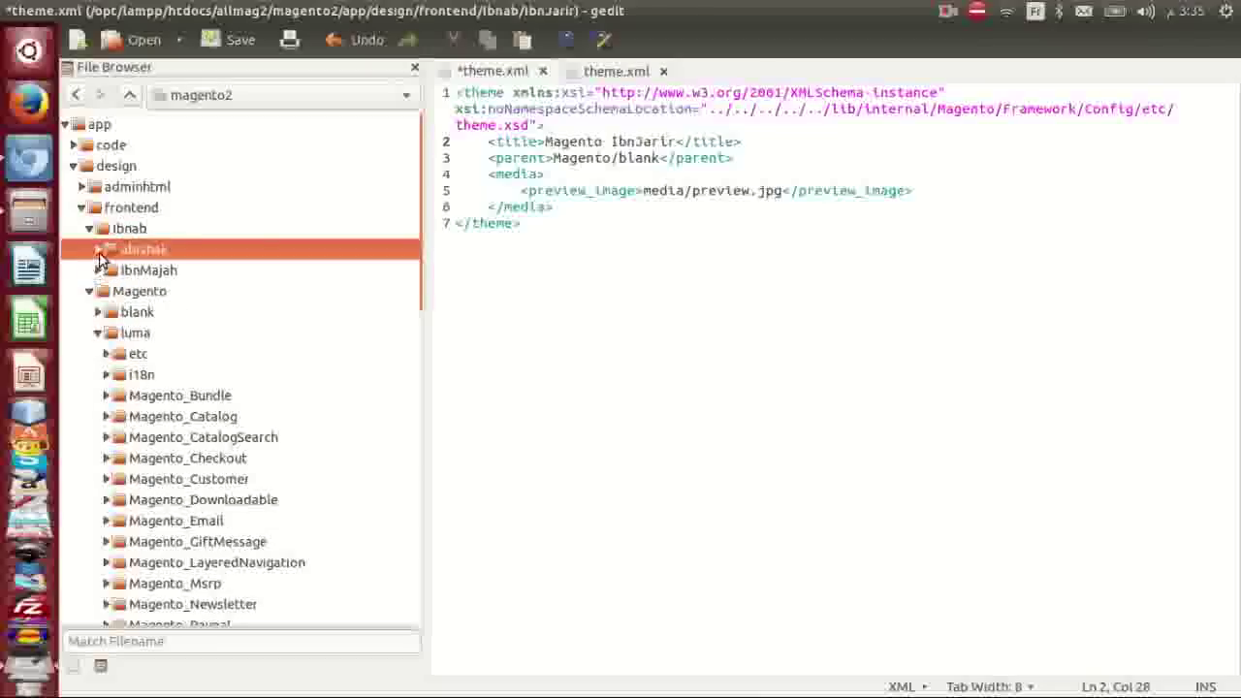
pyautogui.doubleClick(153, 254)
pyautogui.rightClick(158, 257)
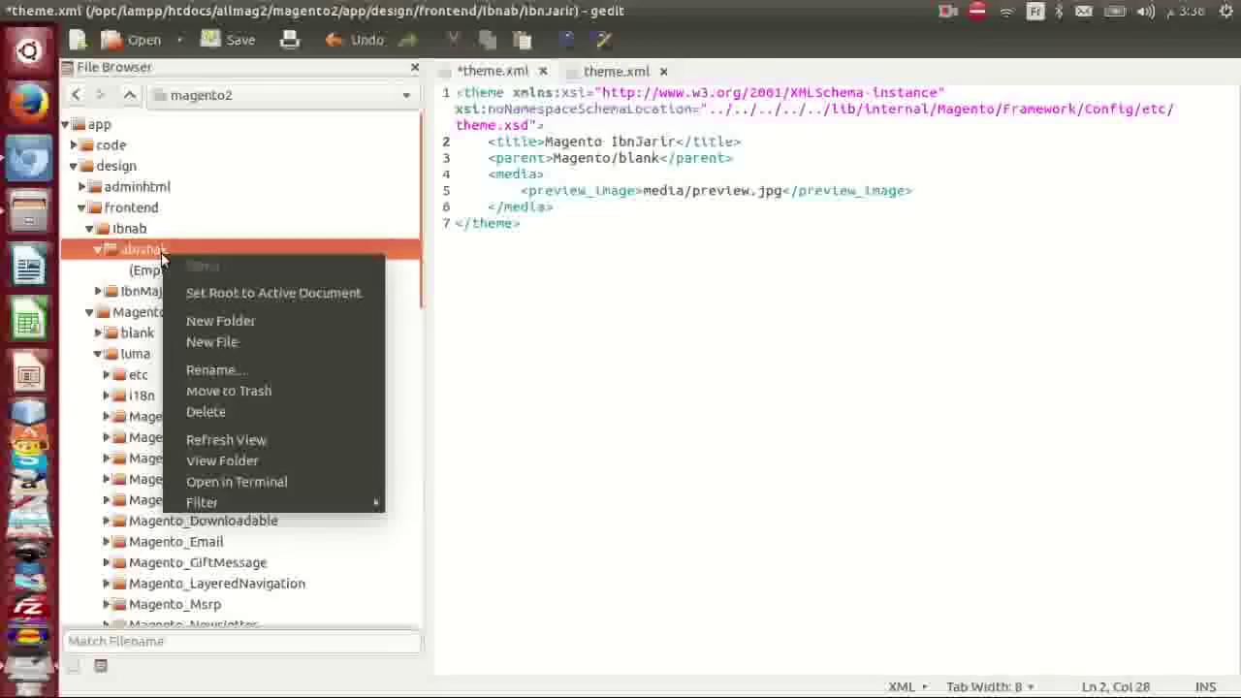
# - Close both open theme.xml documents without saving changes
pyautogui.click(595, 237)
pyautogui.moveTo(596, 237); pyautogui.dragTo(550, 77)
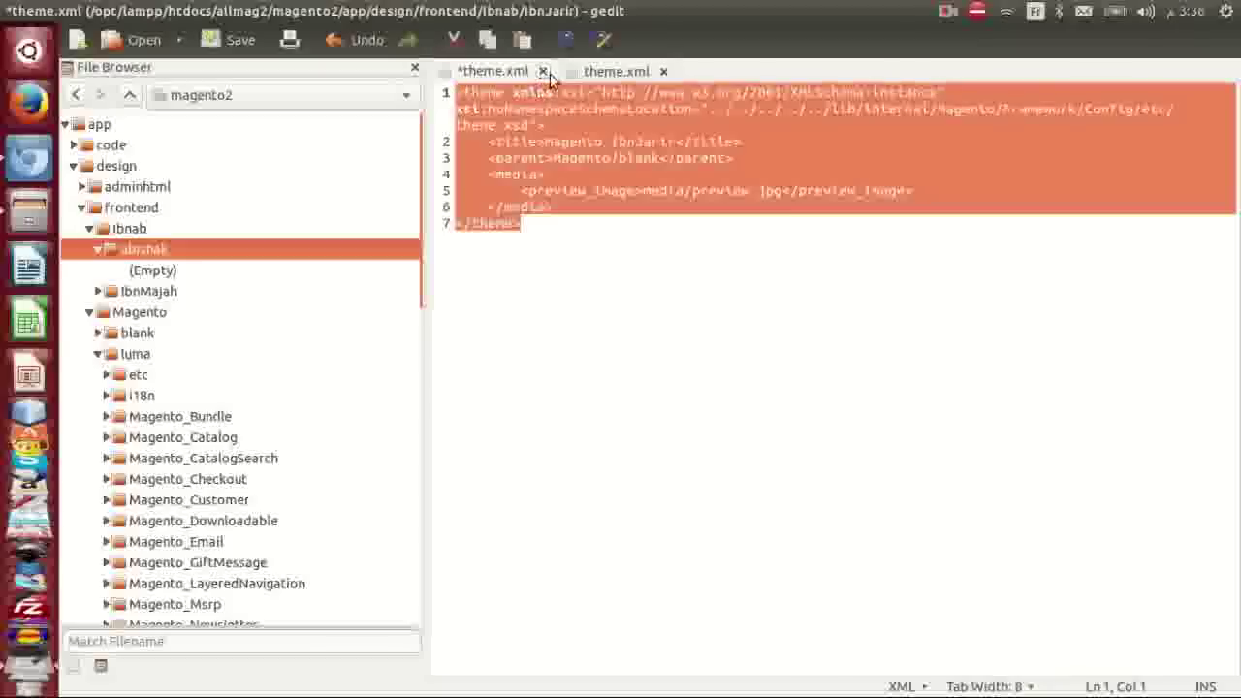
pyautogui.click(543, 73)
pyautogui.click(640, 422)
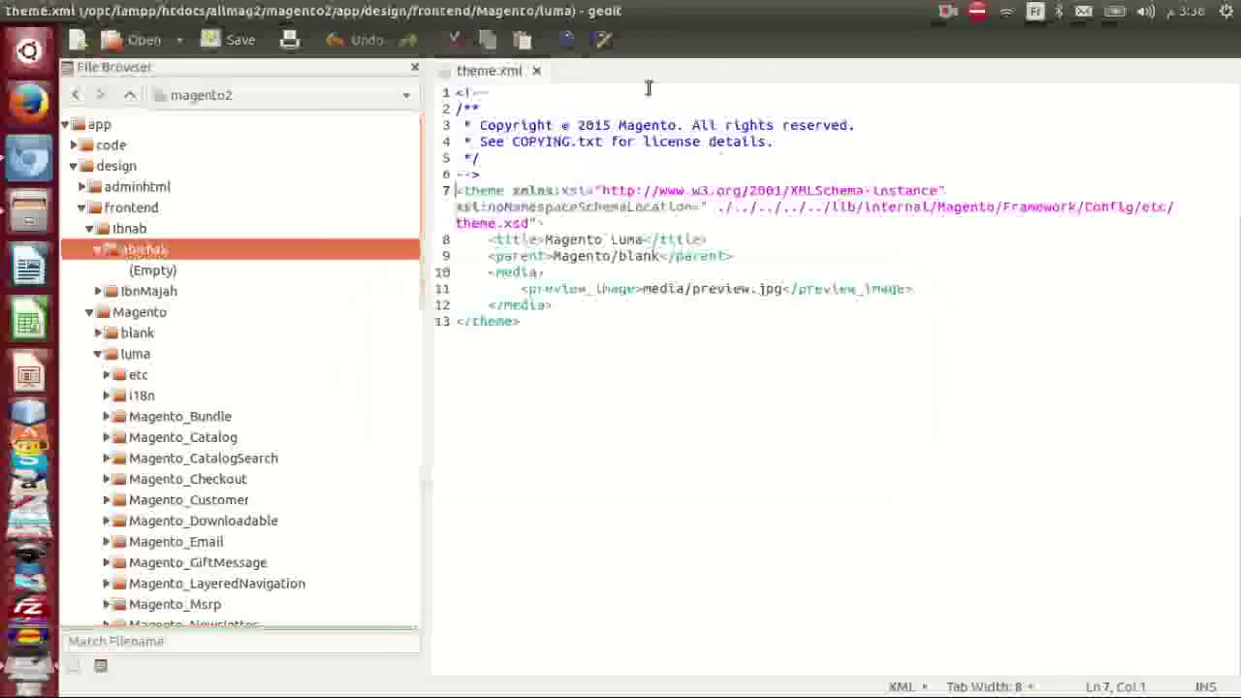
pyautogui.click(538, 72)
# - Add a new empty file named theme.xml inside the abishak folder
pyautogui.rightClick(129, 252)
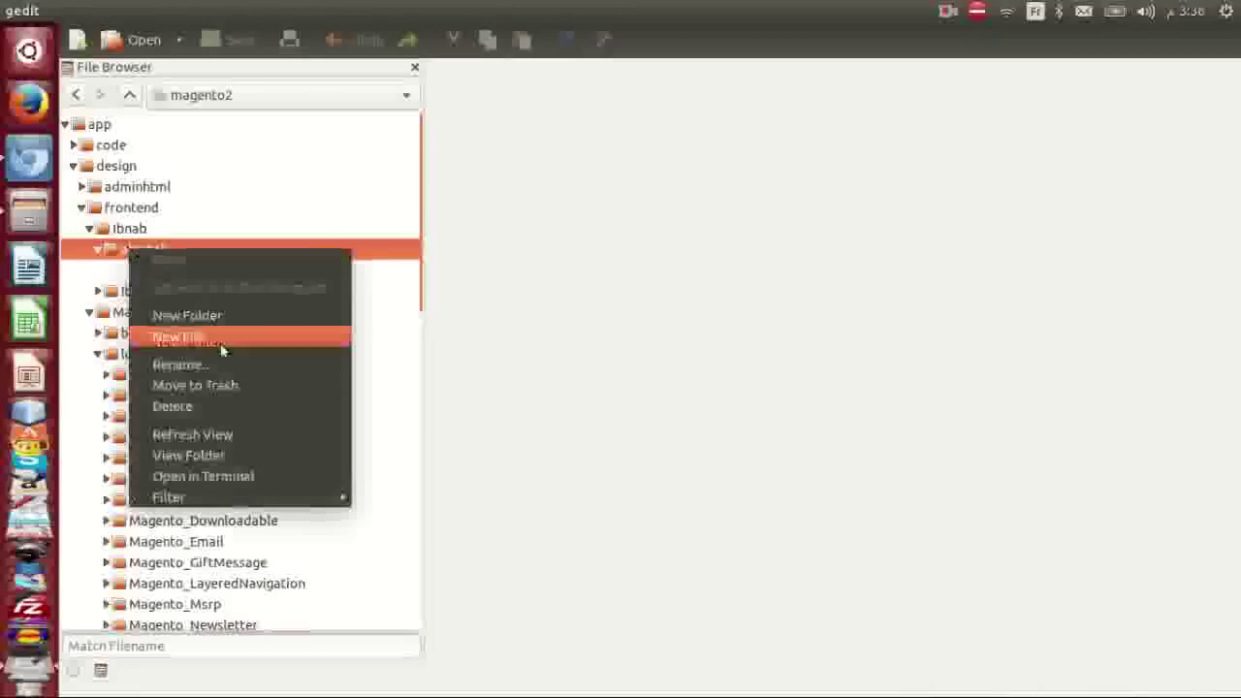
pyautogui.click(225, 338)
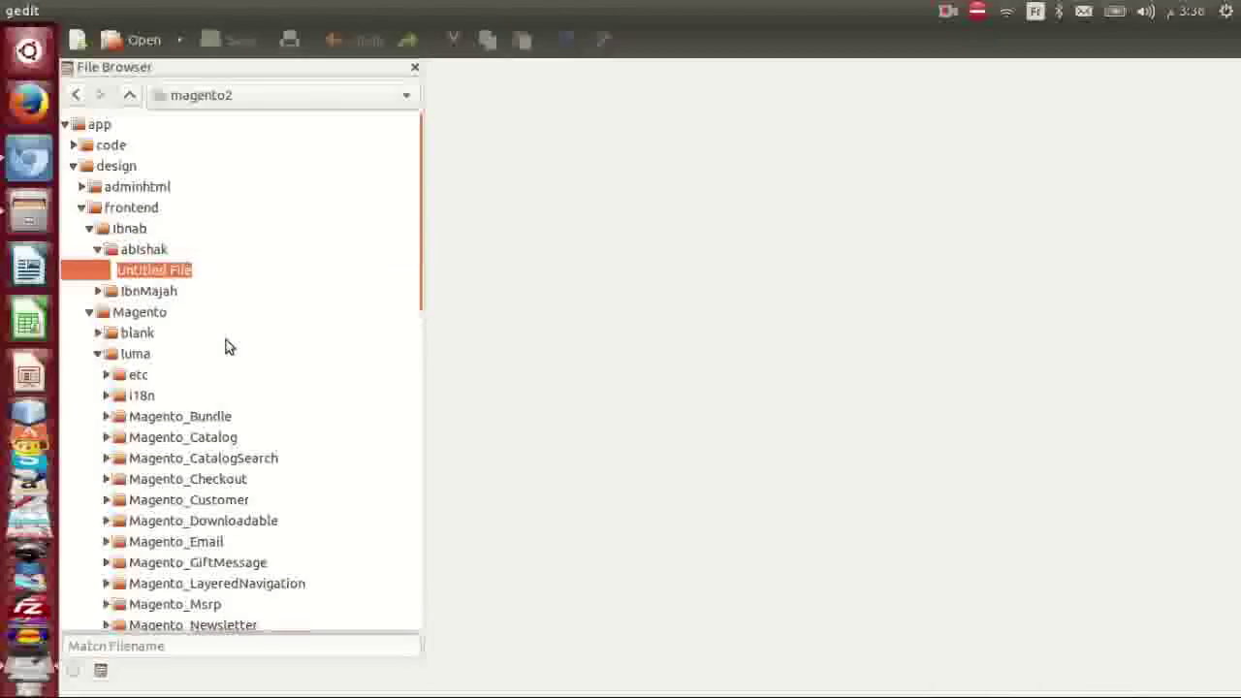
pyautogui.hotkey('ctrl', 'v')
pyautogui.tripleClick(261, 269)
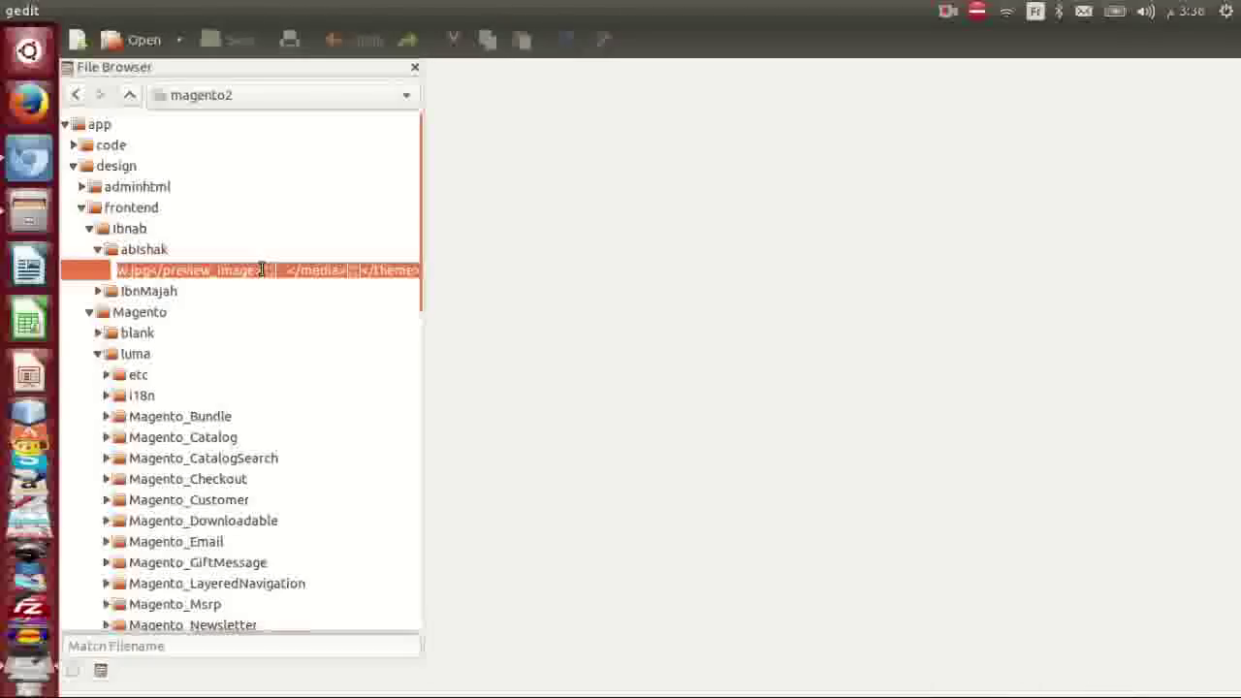
pyautogui.write('theme.xml')
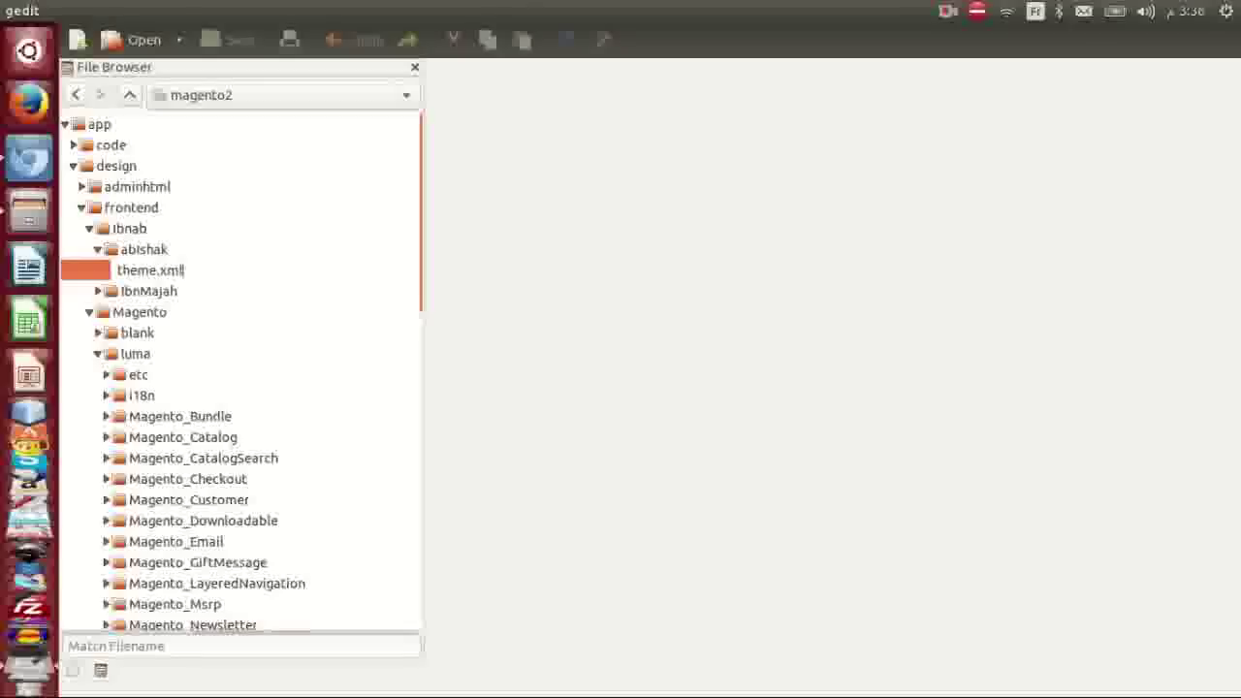
pyautogui.press('Return')
# - Open Magento/luma's theme.xml and select its text for copying
pyautogui.scroll(-8, 260, 291)
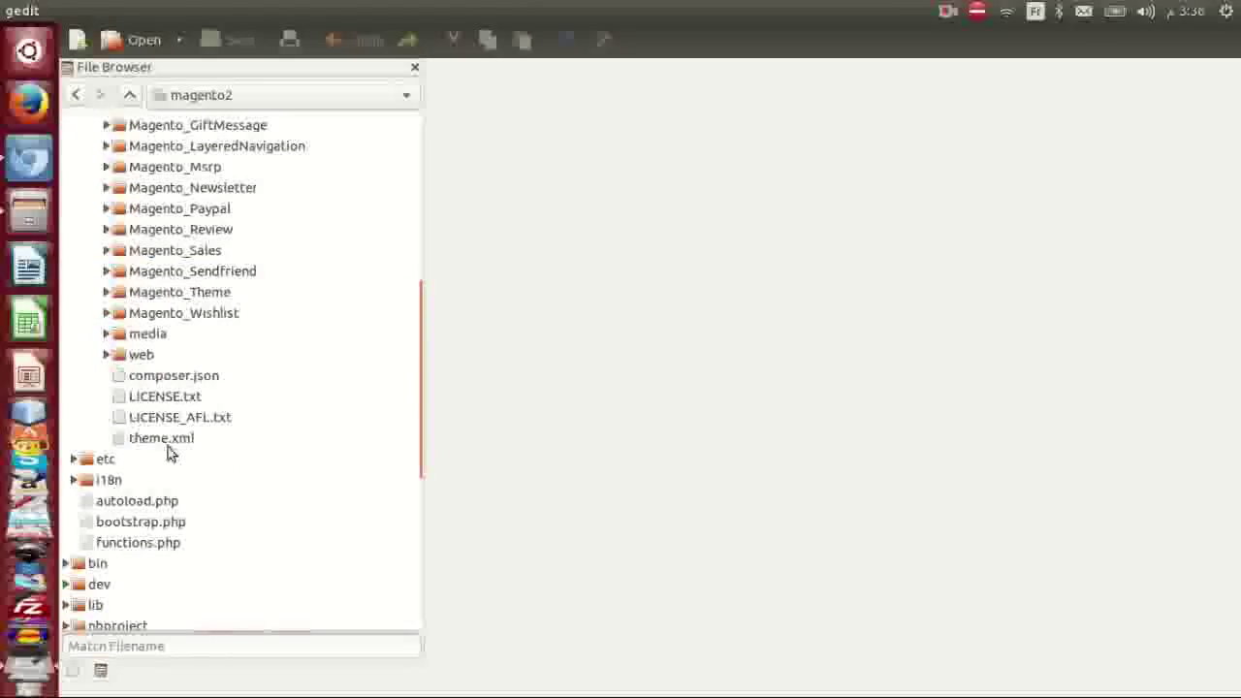
pyautogui.doubleClick(165, 441)
pyautogui.moveTo(549, 339); pyautogui.dragTo(433, 89)
pyautogui.hotkey('ctrl', 'c')
pyautogui.scroll(8, 227, 293)
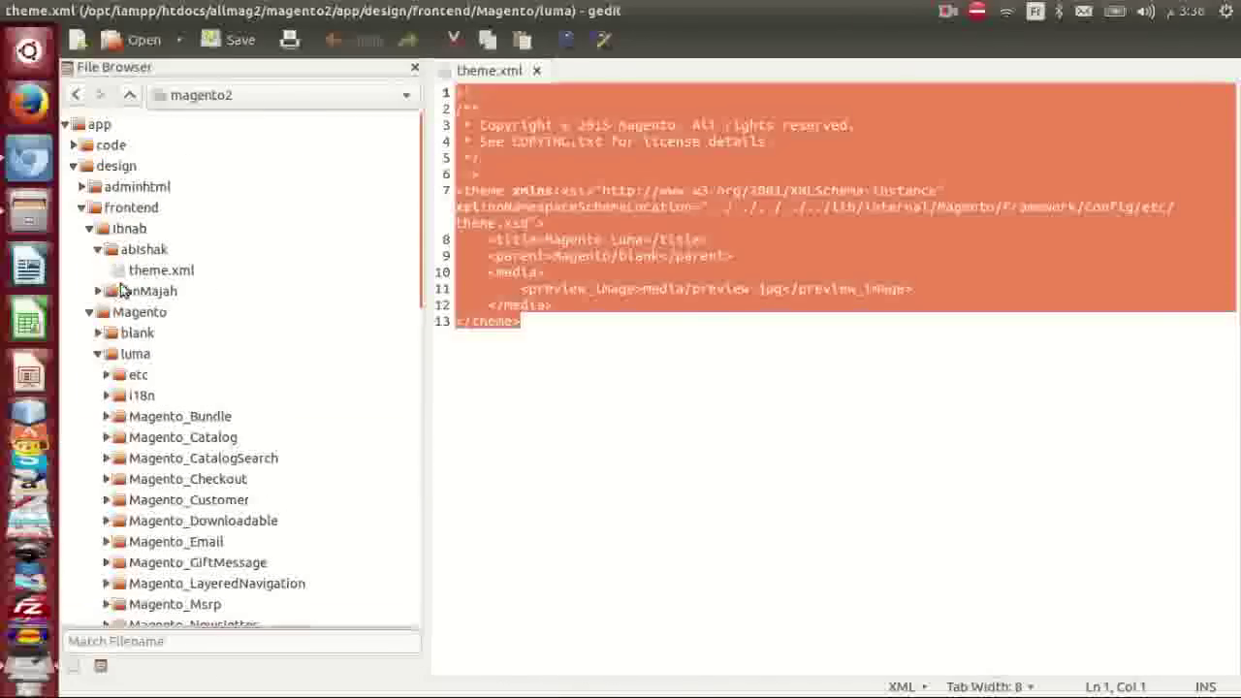
# - Paste the Luma theme XML into abishak/theme.xml and delete its comment header
pyautogui.doubleClick(164, 271)
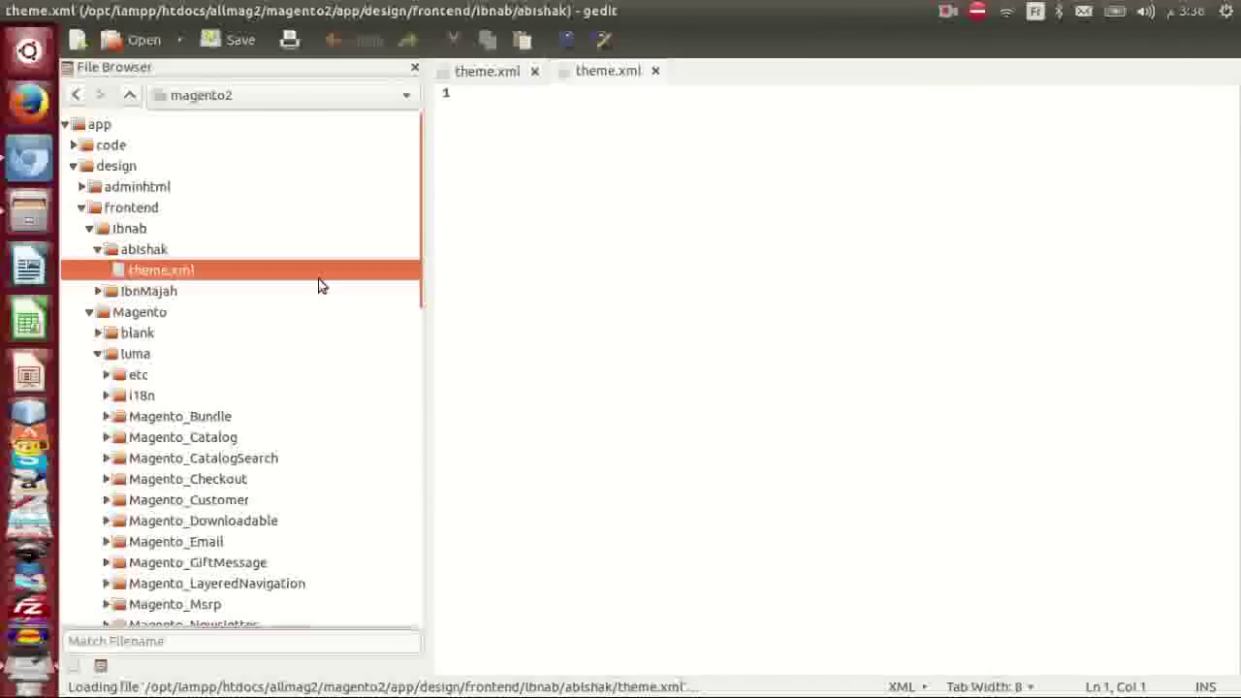
pyautogui.click(495, 189)
pyautogui.hotkey('ctrl', 'v')
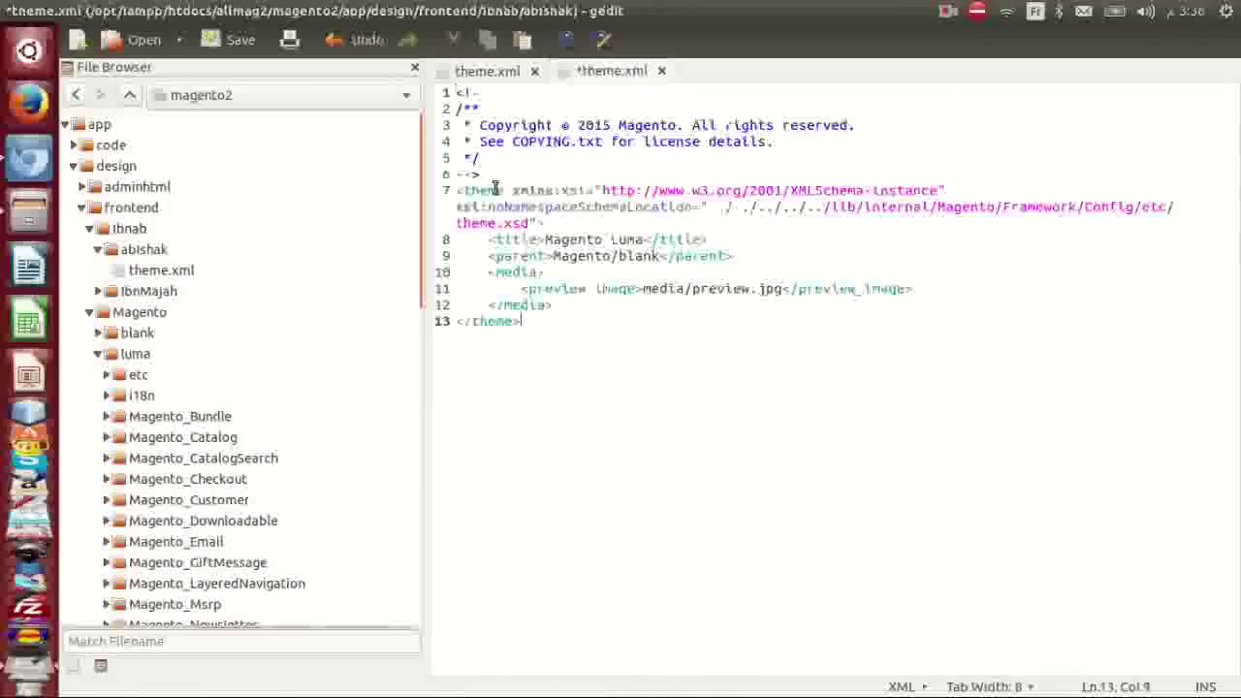
pyautogui.keyDown('shift'); pyautogui.click(452, 92); pyautogui.keyUp('shift')
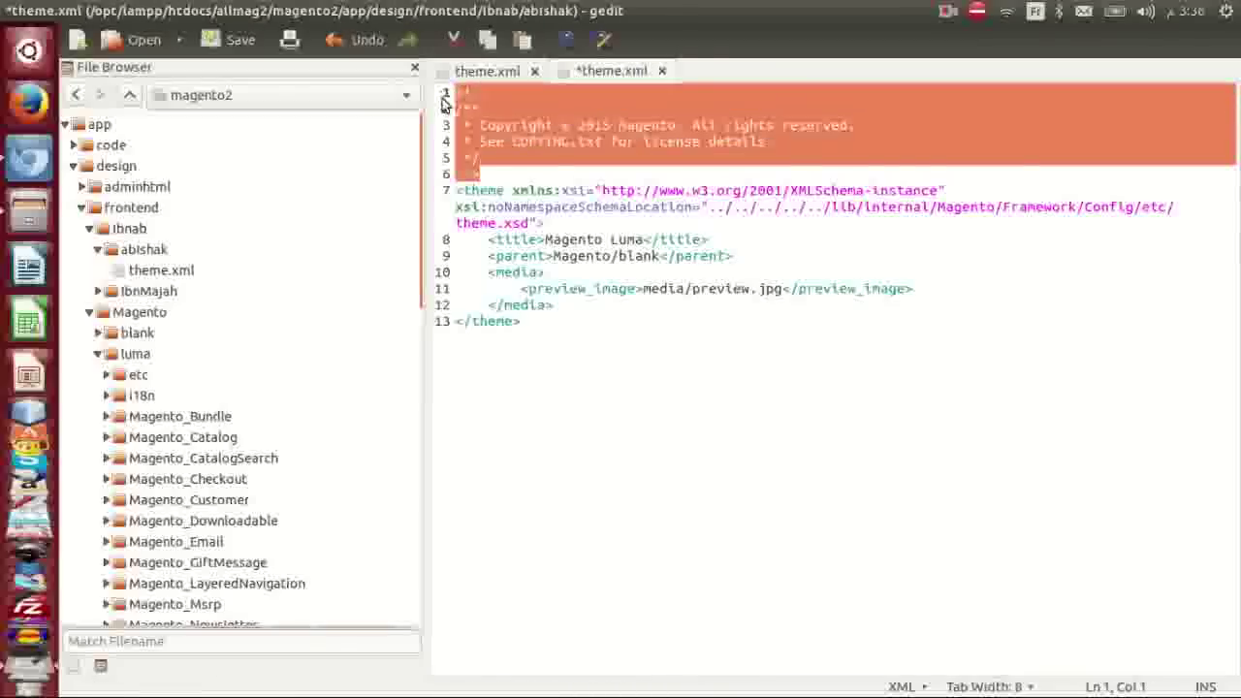
pyautogui.press('BackSpace')
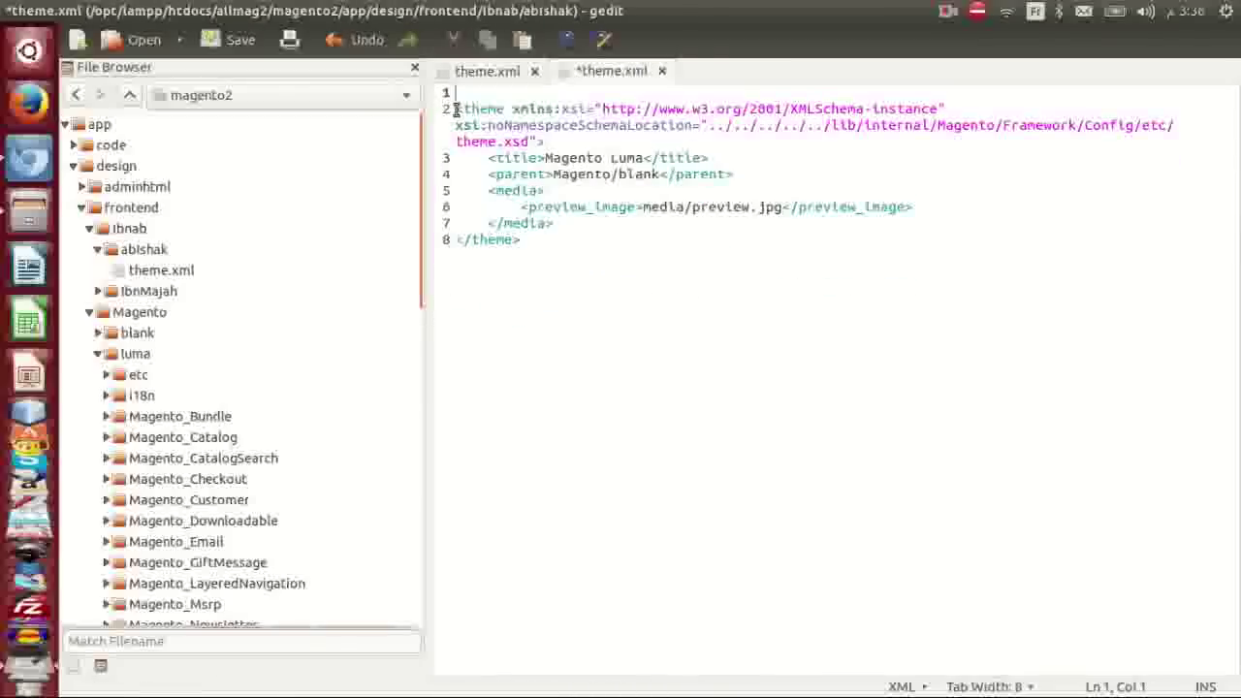
pyautogui.click(457, 109)
pyautogui.press('BackSpace')
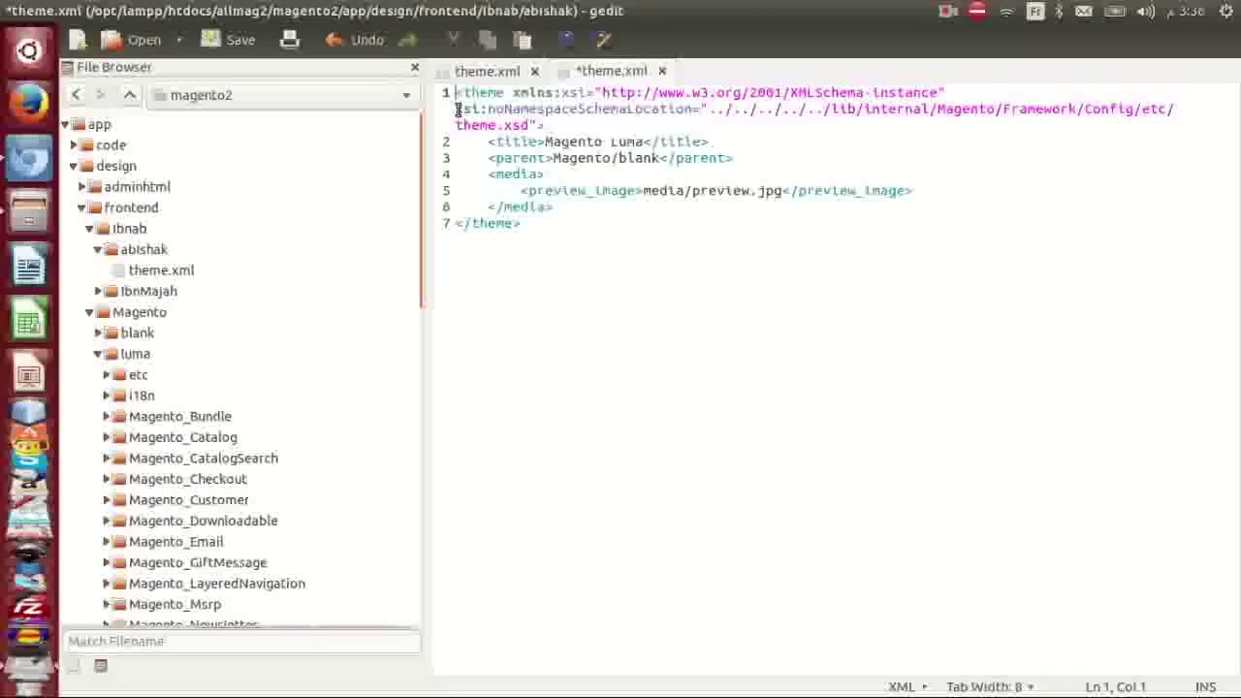
# - Change the theme title to 'Ibnab Abishak', keeping Magento/blank as the parent
pyautogui.hotkey('shift', 'Left')
pyautogui.hotkey('shift', 'Left')
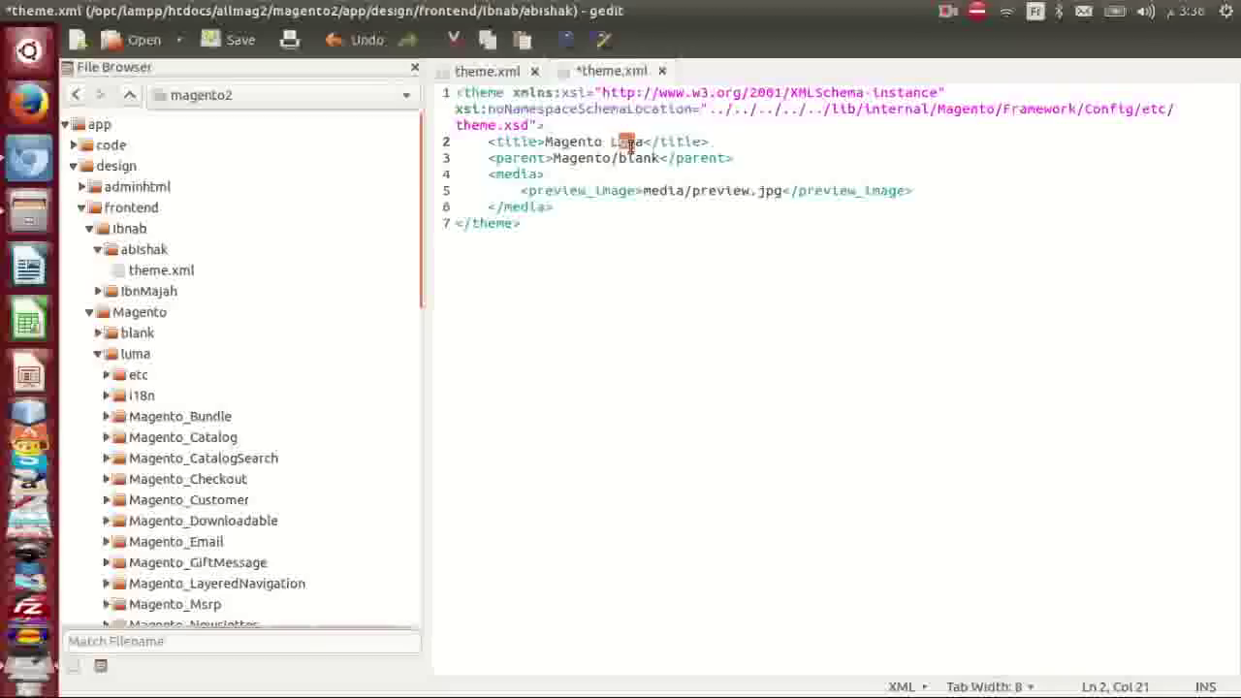
pyautogui.moveTo(603, 146); pyautogui.dragTo(553, 145)
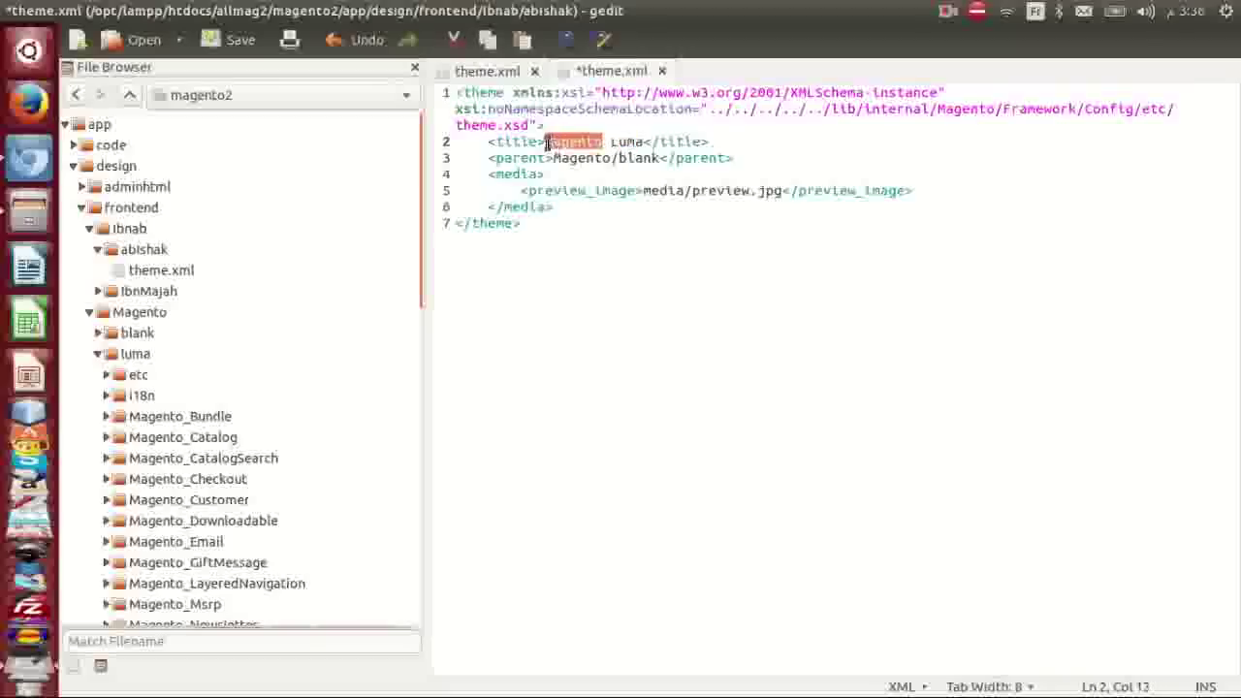
pyautogui.write('Ibnab')
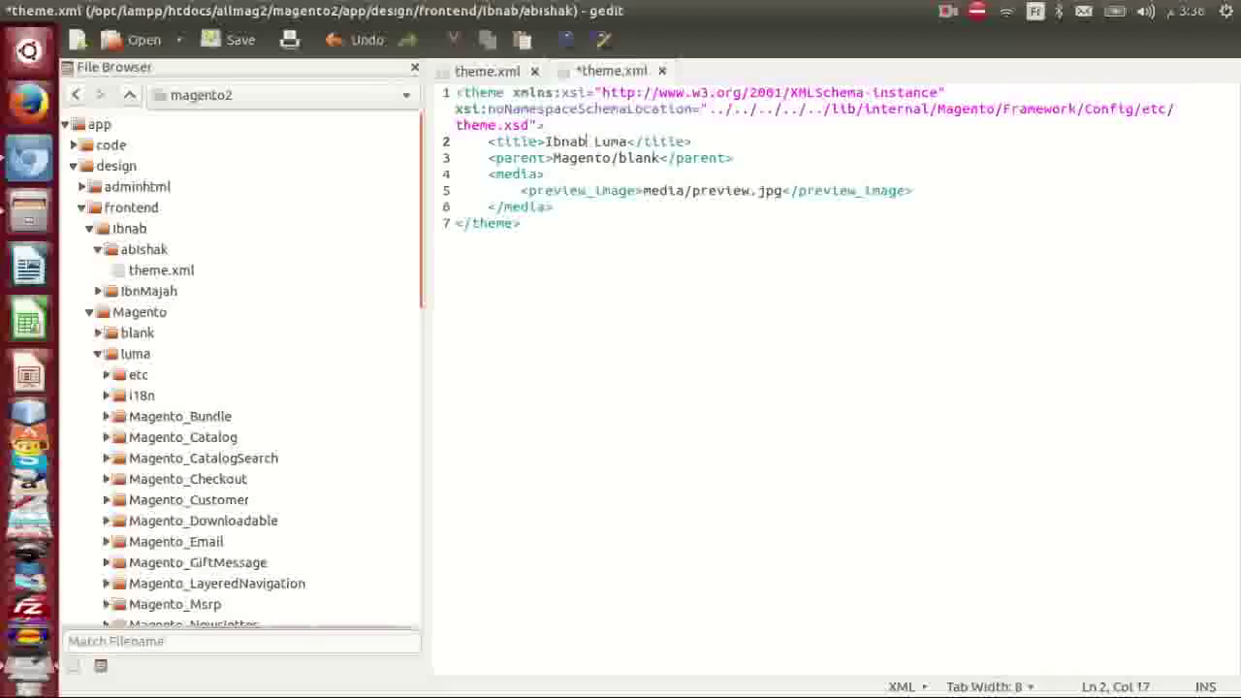
pyautogui.moveTo(626, 144); pyautogui.dragTo(601, 145)
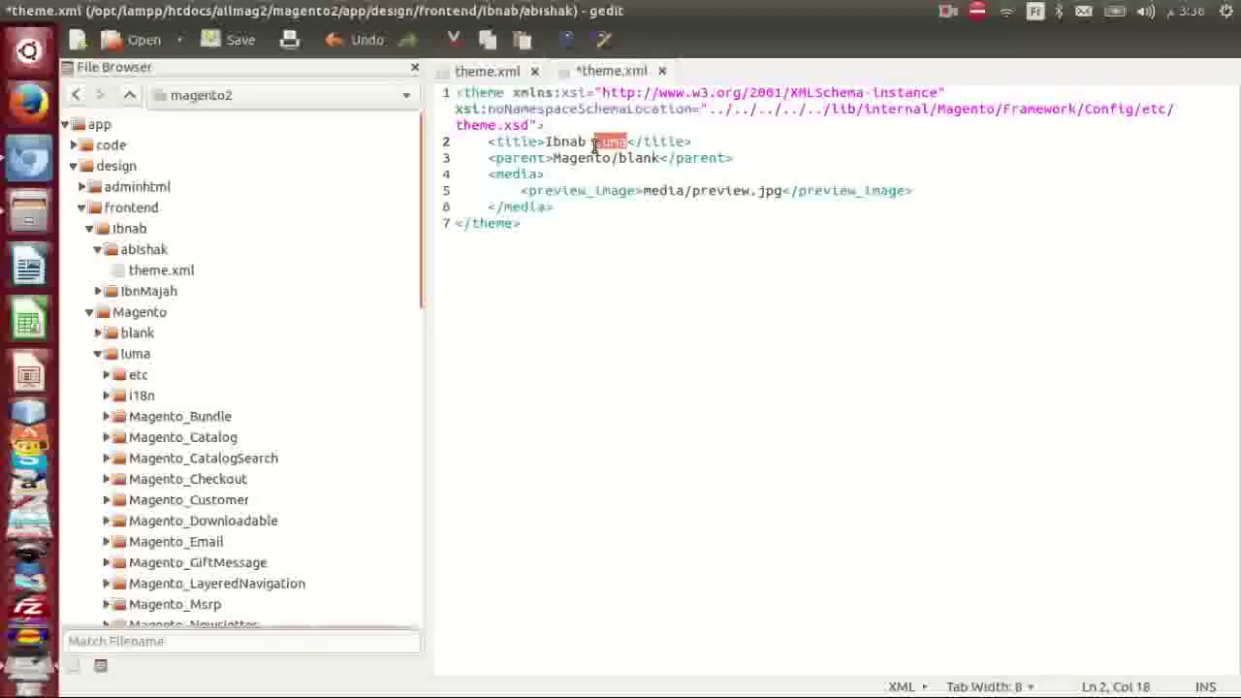
pyautogui.write('A')
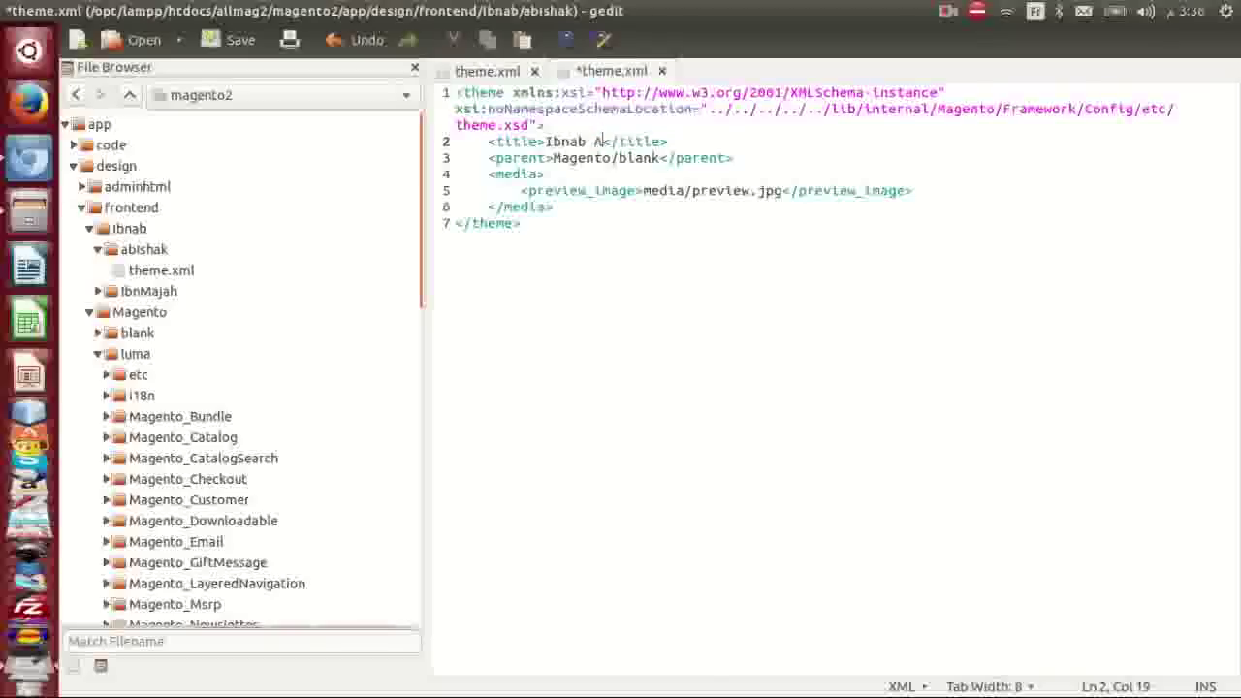
pyautogui.write('bu')
pyautogui.press('Return')
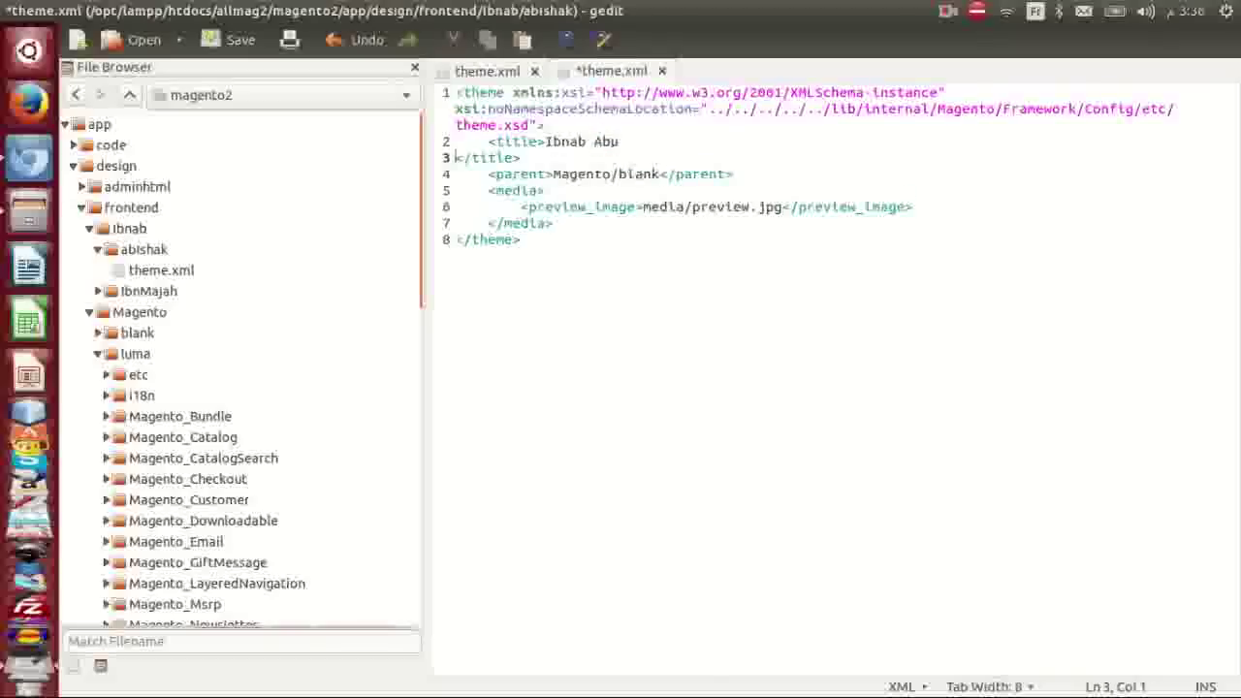
pyautogui.press('BackSpace')
pyautogui.press('BackSpace')
pyautogui.write('i')
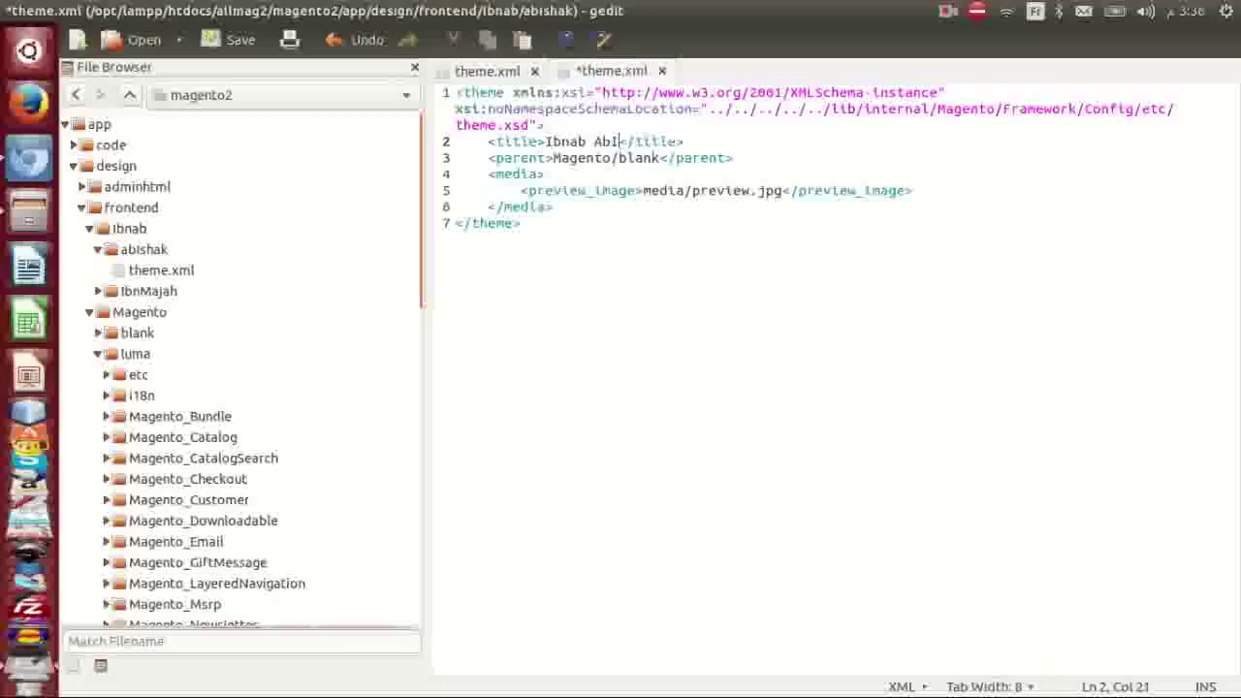
pyautogui.write('shak')
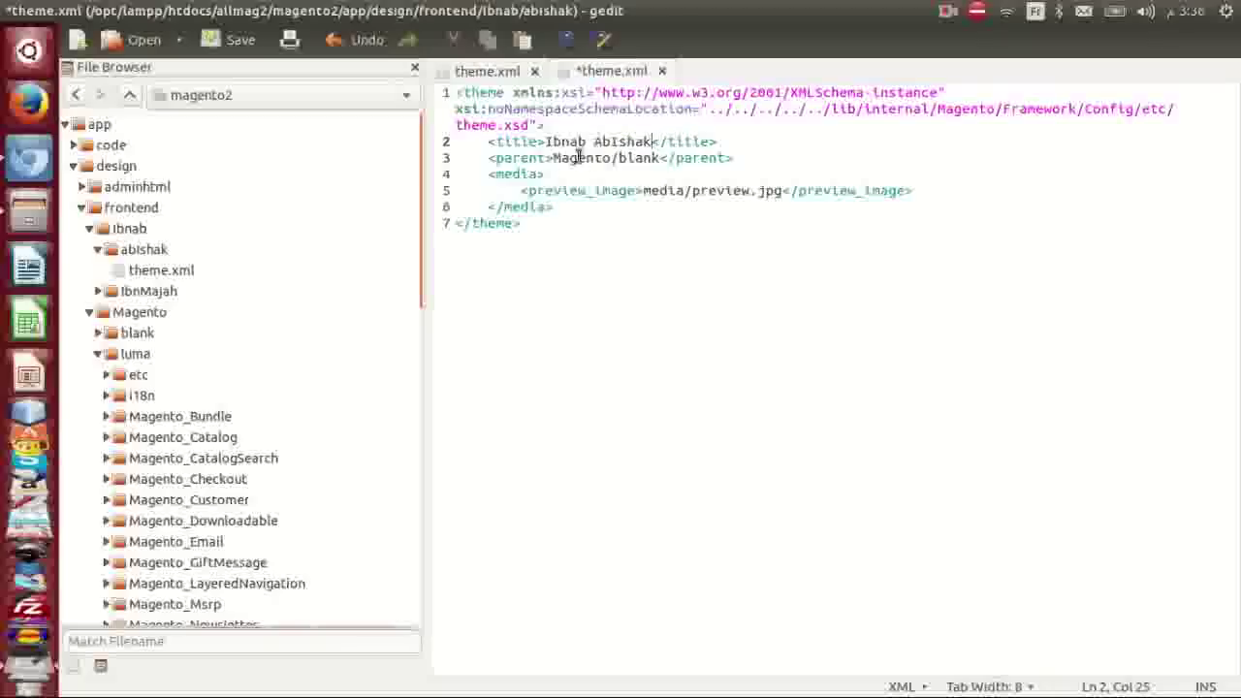
pyautogui.moveTo(739, 162); pyautogui.dragTo(483, 160)
pyautogui.hotkey('ctrl', 's')
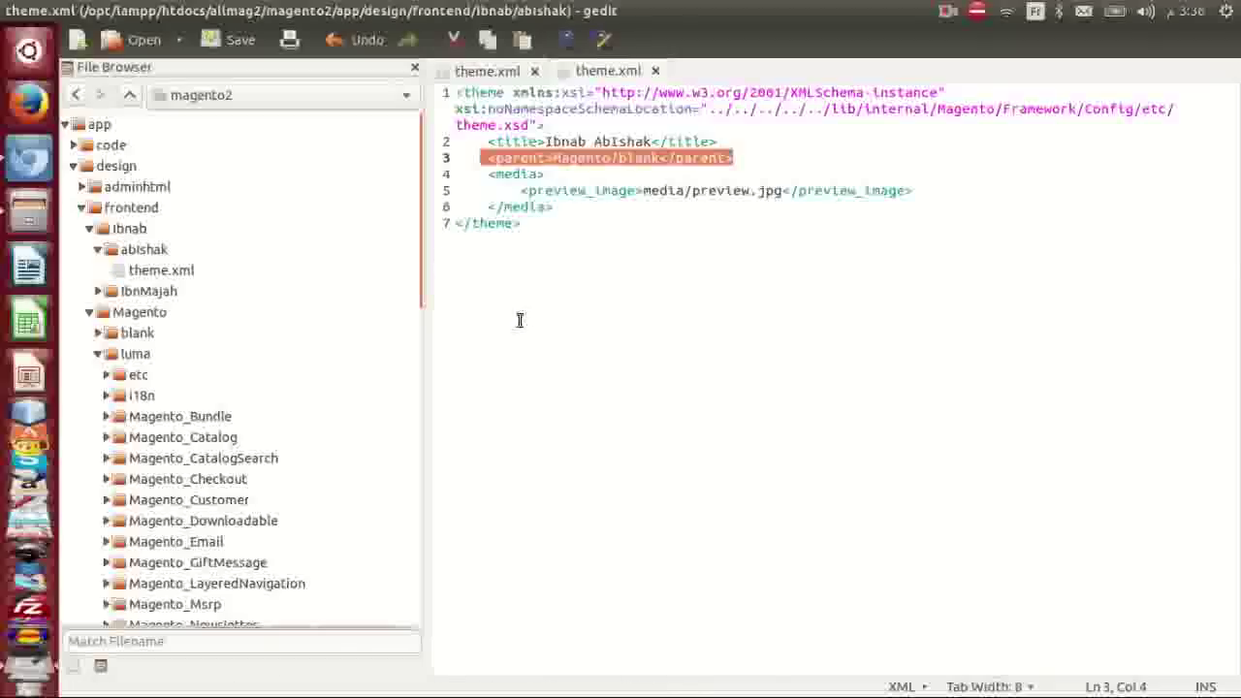
pyautogui.moveTo(560, 208); pyautogui.dragTo(466, 185)
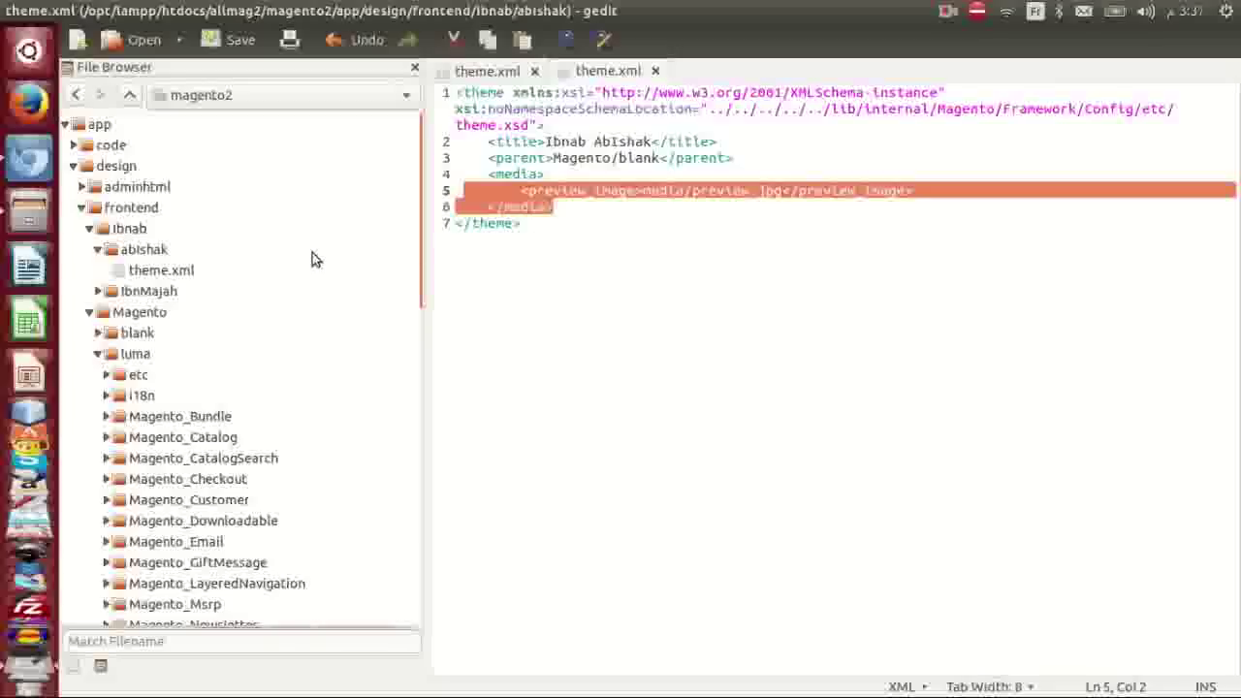
pyautogui.hotkey('alt', 'Tab')
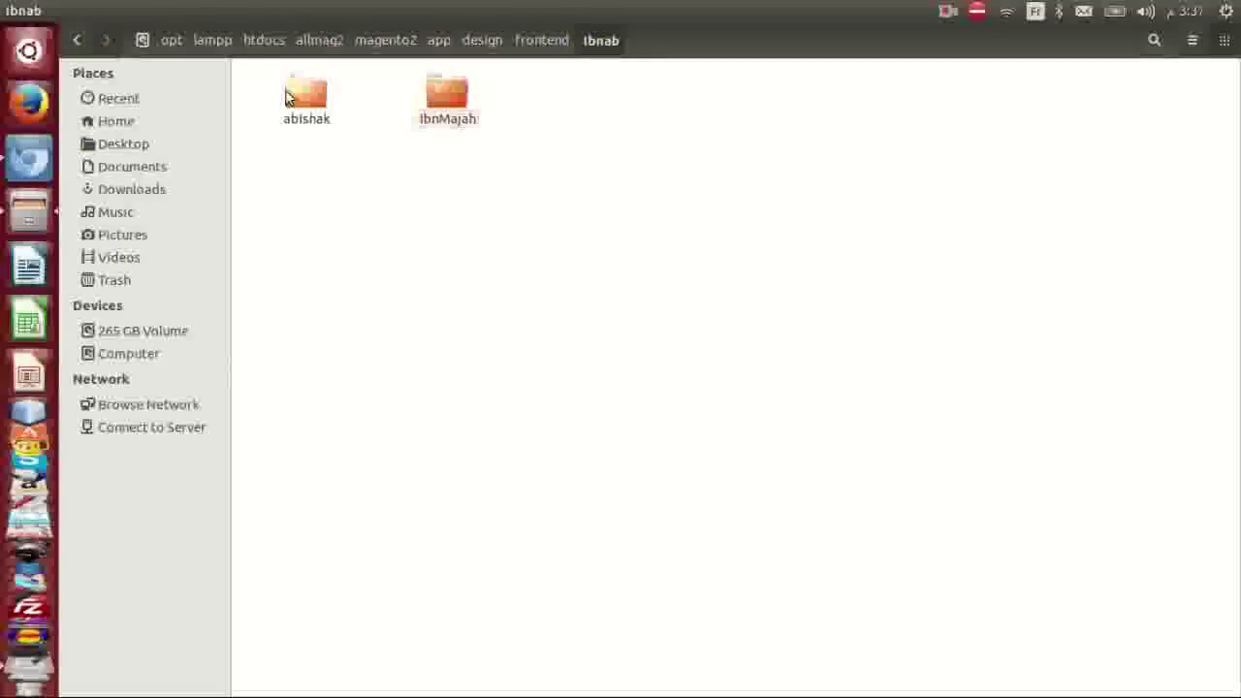
# - Create a media folder inside the Ibnab/abishak theme folder
pyautogui.doubleClick(307, 97)
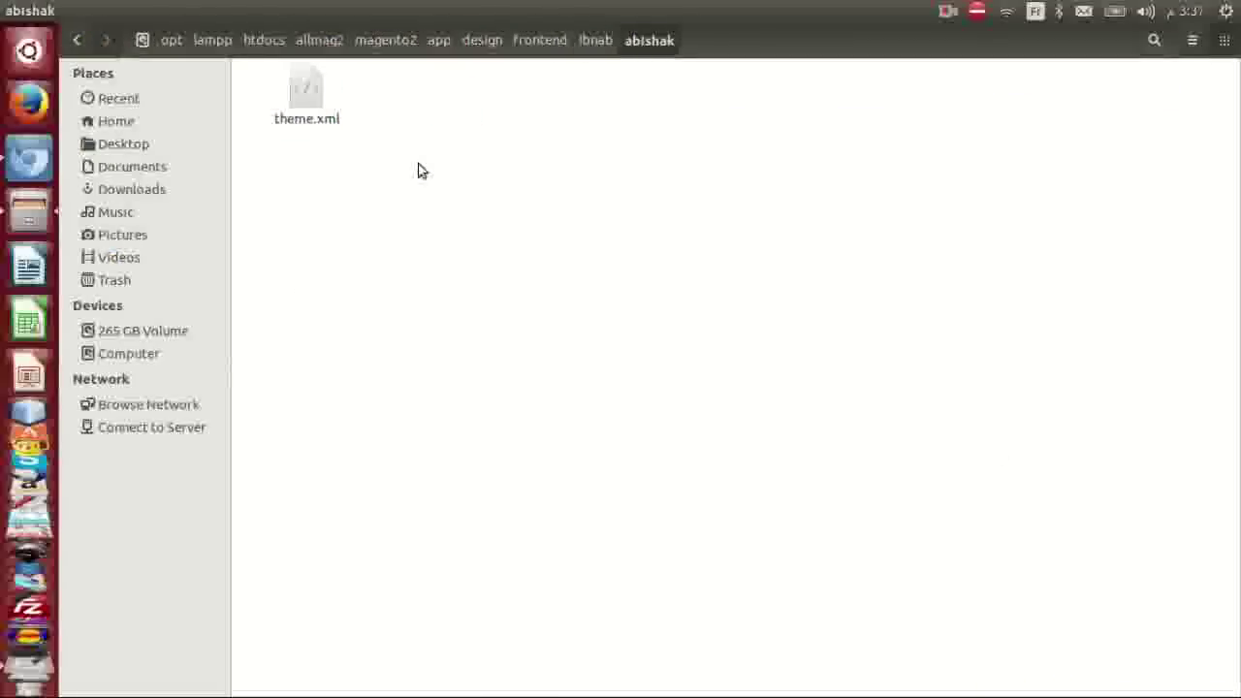
pyautogui.hotkey('alt', 'Tab')
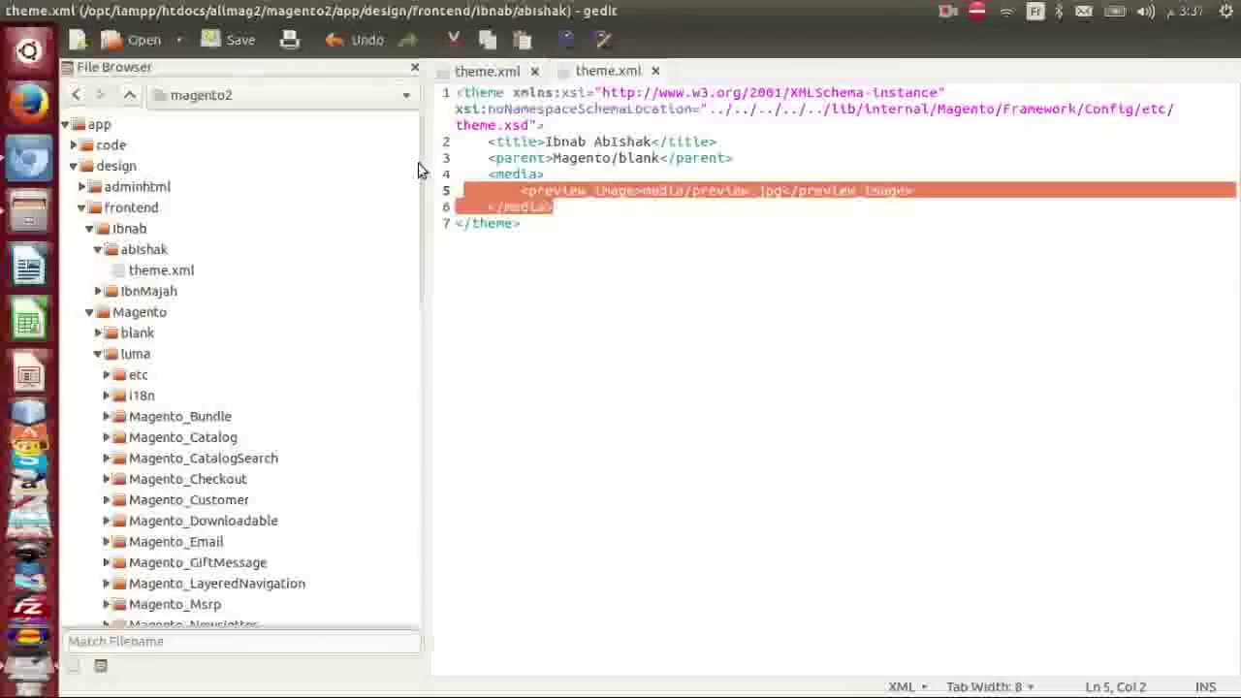
pyautogui.hotkey('alt', 'Tab')
pyautogui.rightClick(435, 163)
pyautogui.click(442, 168)
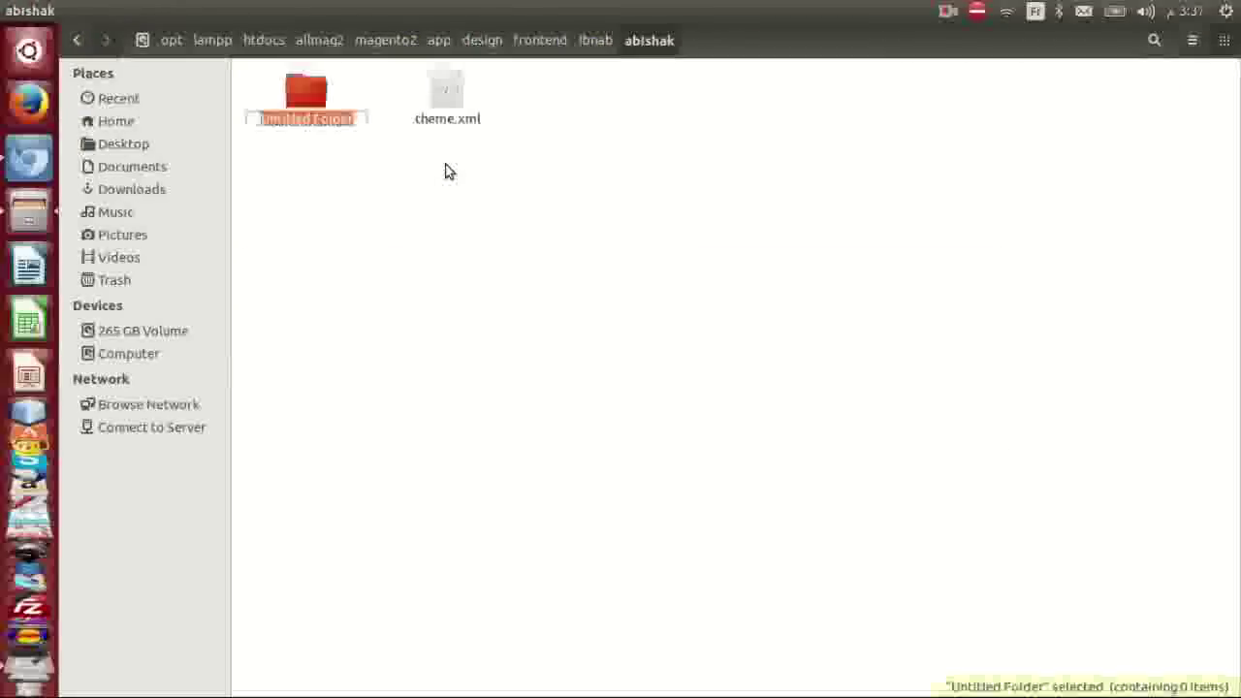
pyautogui.write('media')
pyautogui.press('Return')
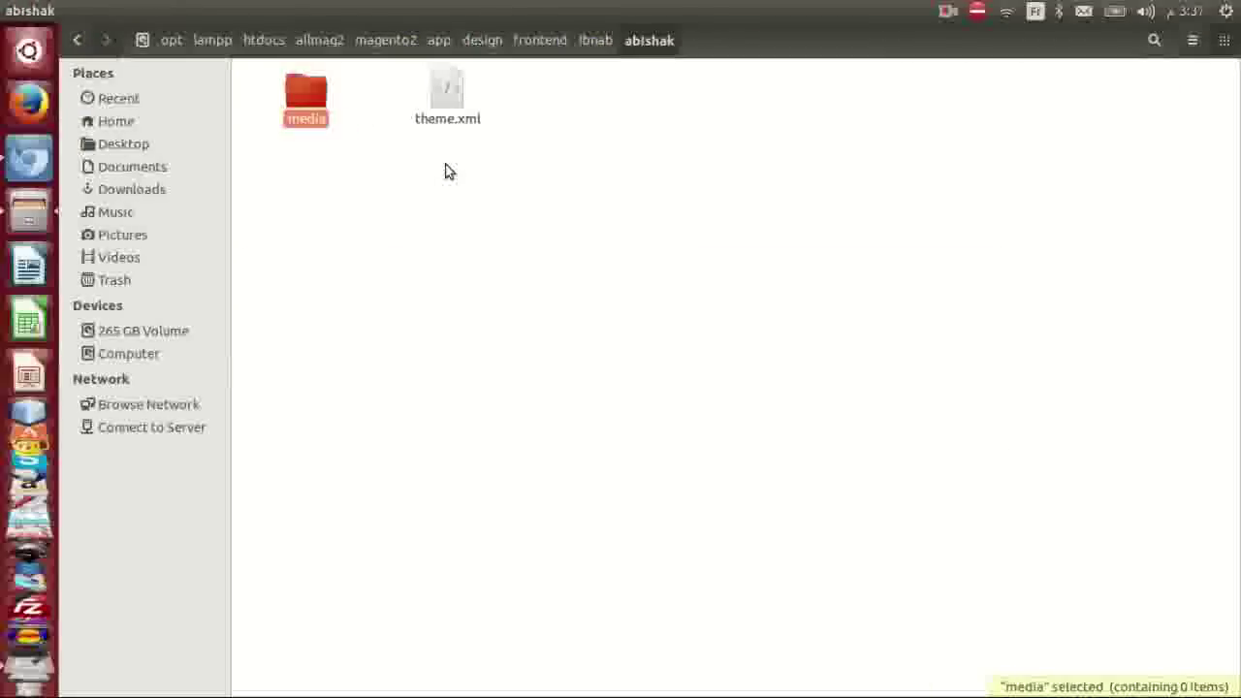
# - Copy preview.jpg from Magento/blank/media into the new abishak/media folder
pyautogui.hotkey('alt', 'Tab')
pyautogui.doubleClick(320, 106)
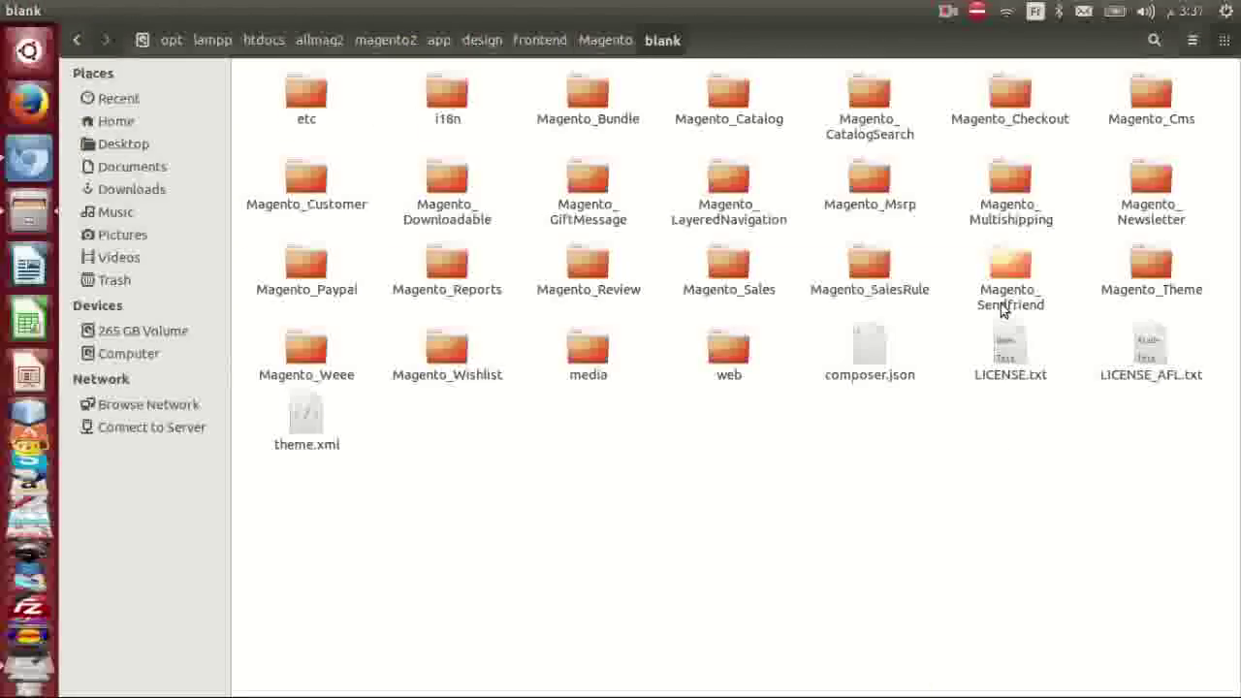
pyautogui.doubleClick(587, 349)
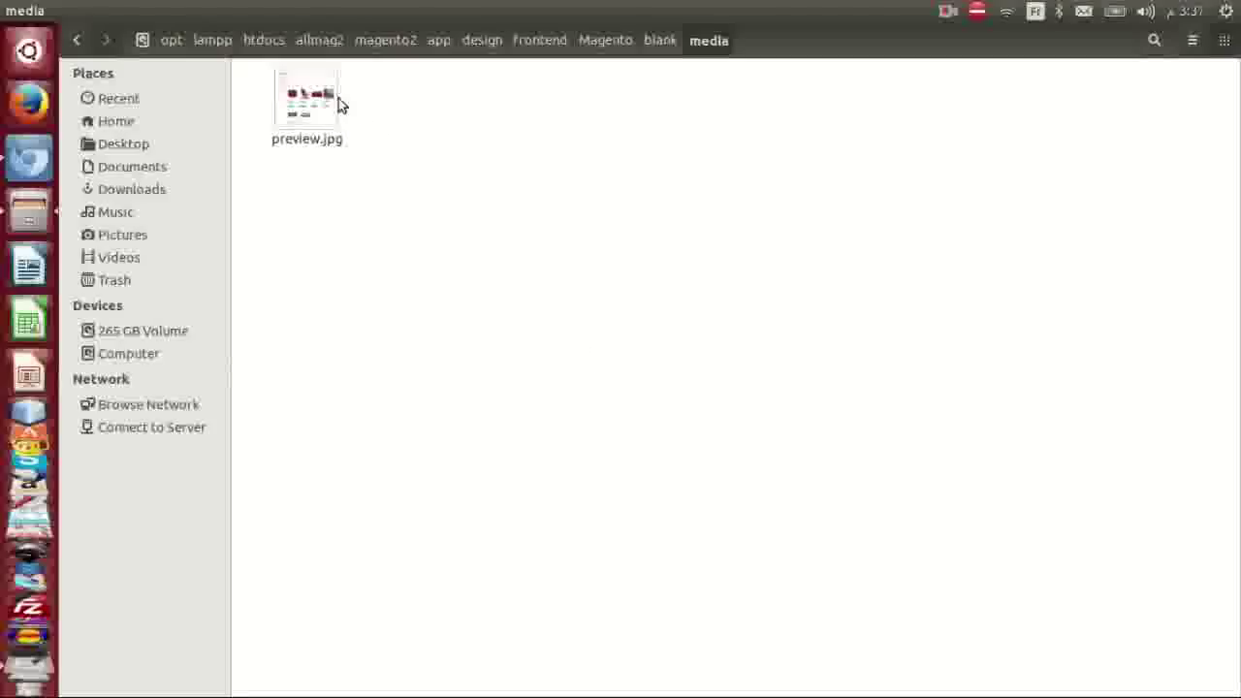
pyautogui.click(328, 98)
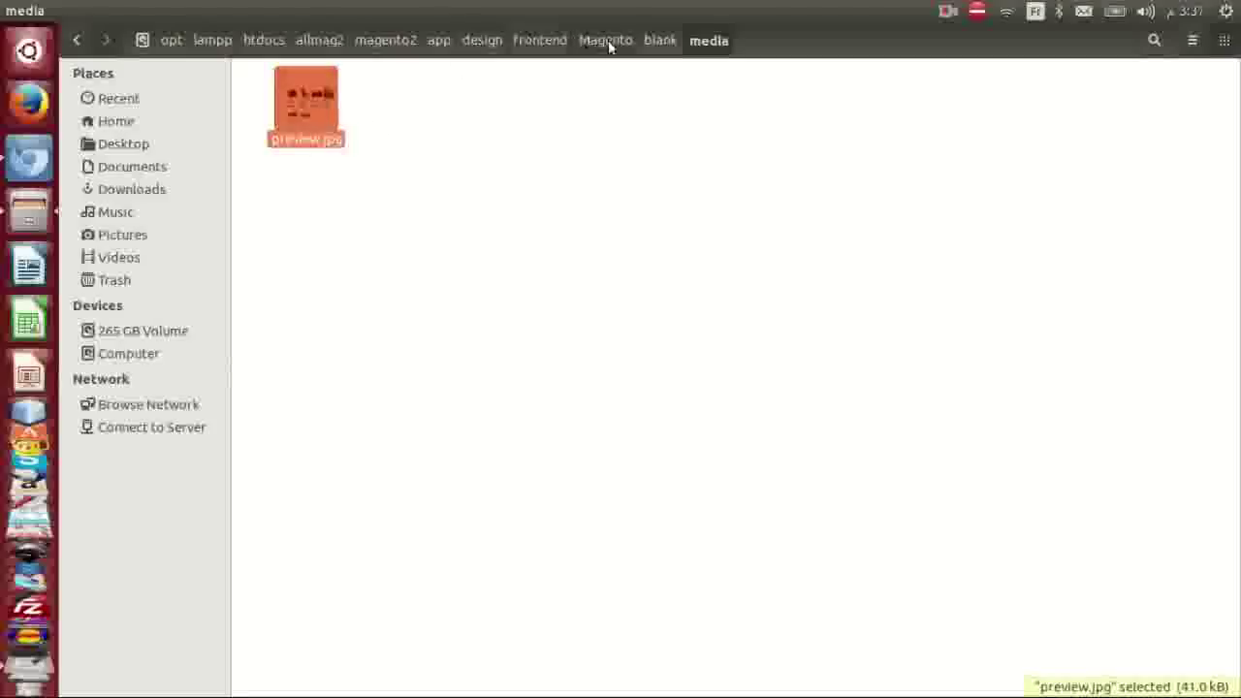
pyautogui.click(609, 40)
pyautogui.click(558, 39)
pyautogui.doubleClick(312, 88)
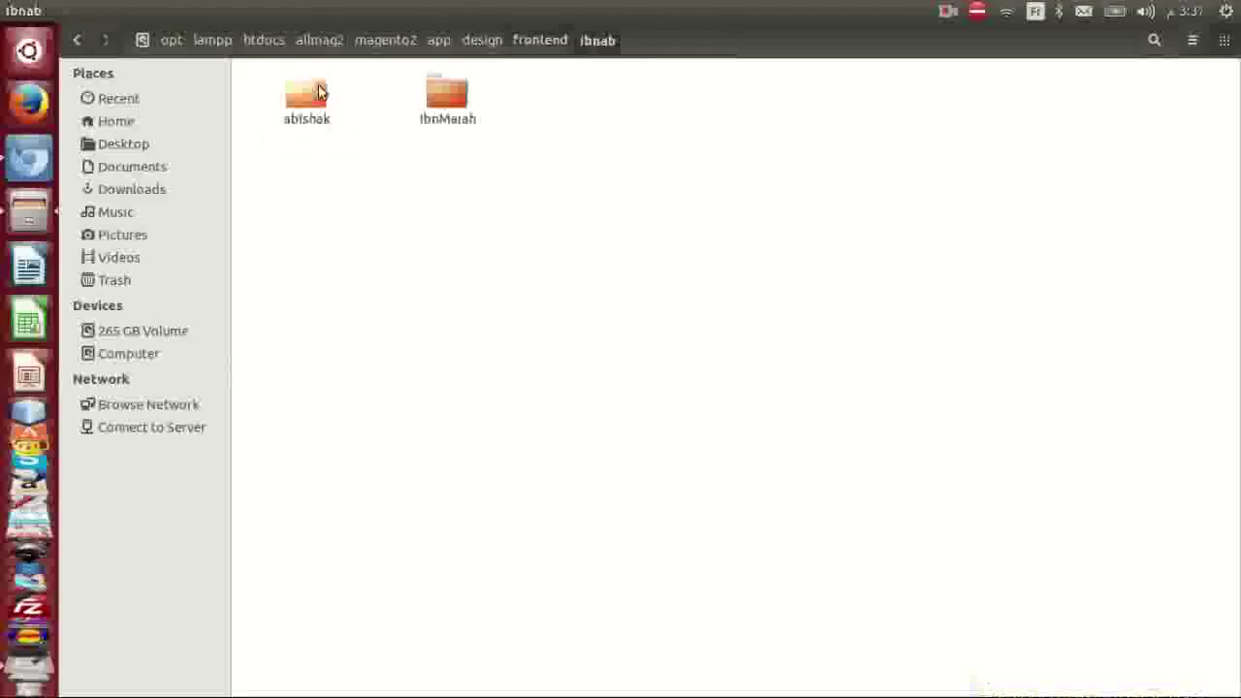
pyautogui.doubleClick(318, 97)
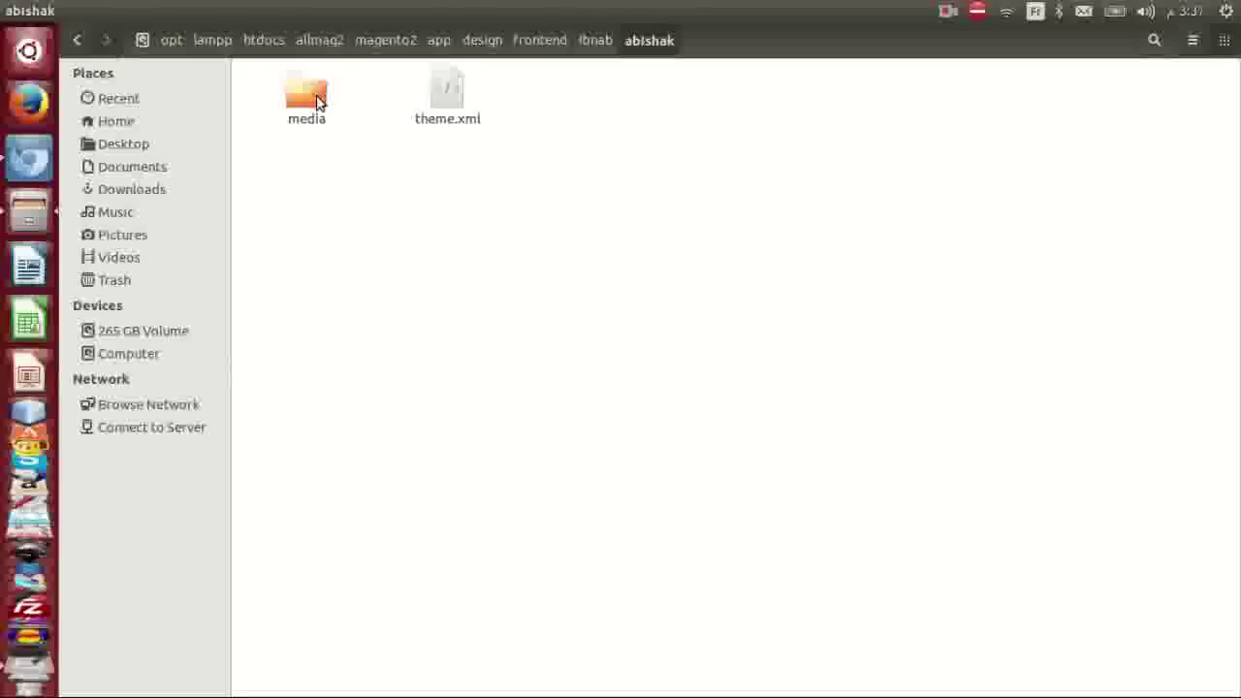
pyautogui.doubleClick(316, 100)
pyautogui.hotkey('ctrl', 'v')
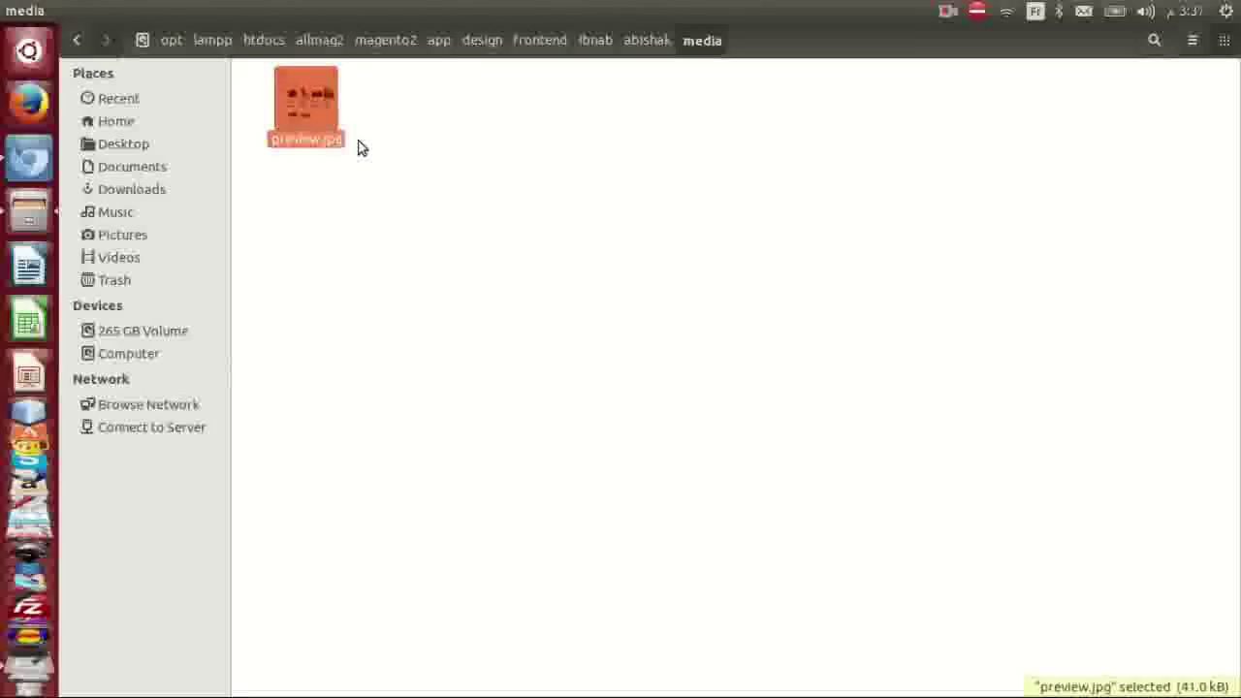
pyautogui.hotkey('alt', 'Tab')
pyautogui.press('Tab')
pyautogui.press('Tab')
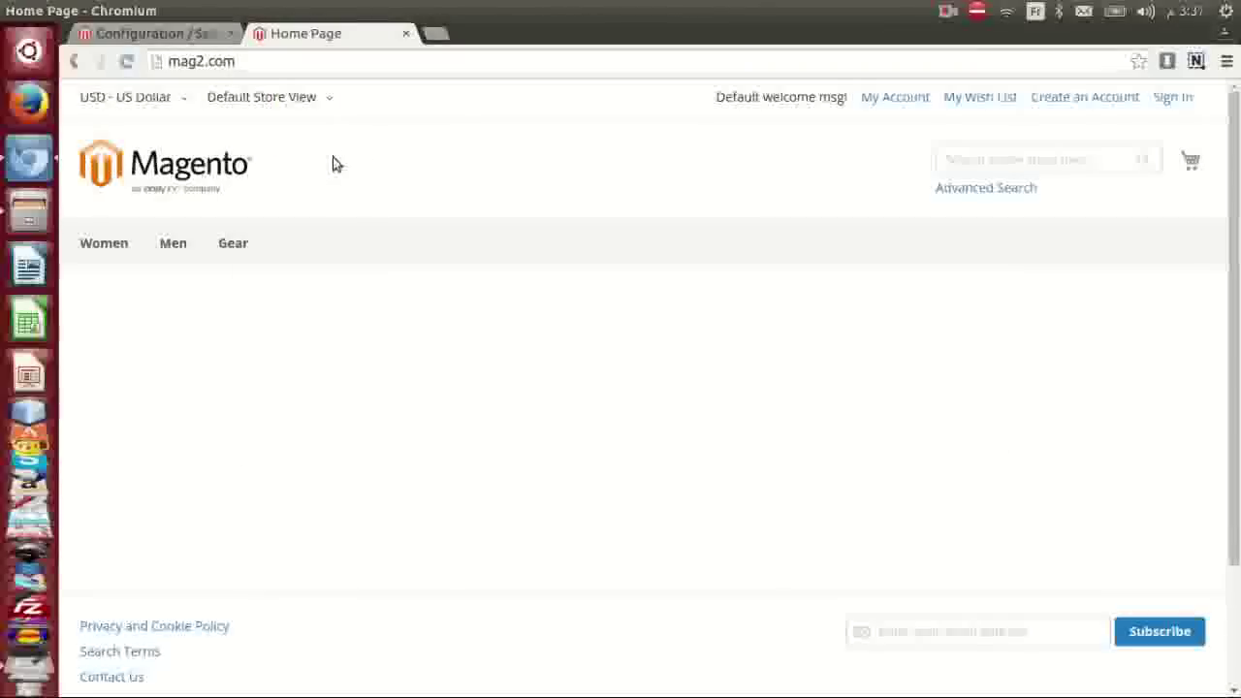
# - Reload the admin configuration page and reopen the Design settings
pyautogui.click(174, 35)
pyautogui.click(231, 61)
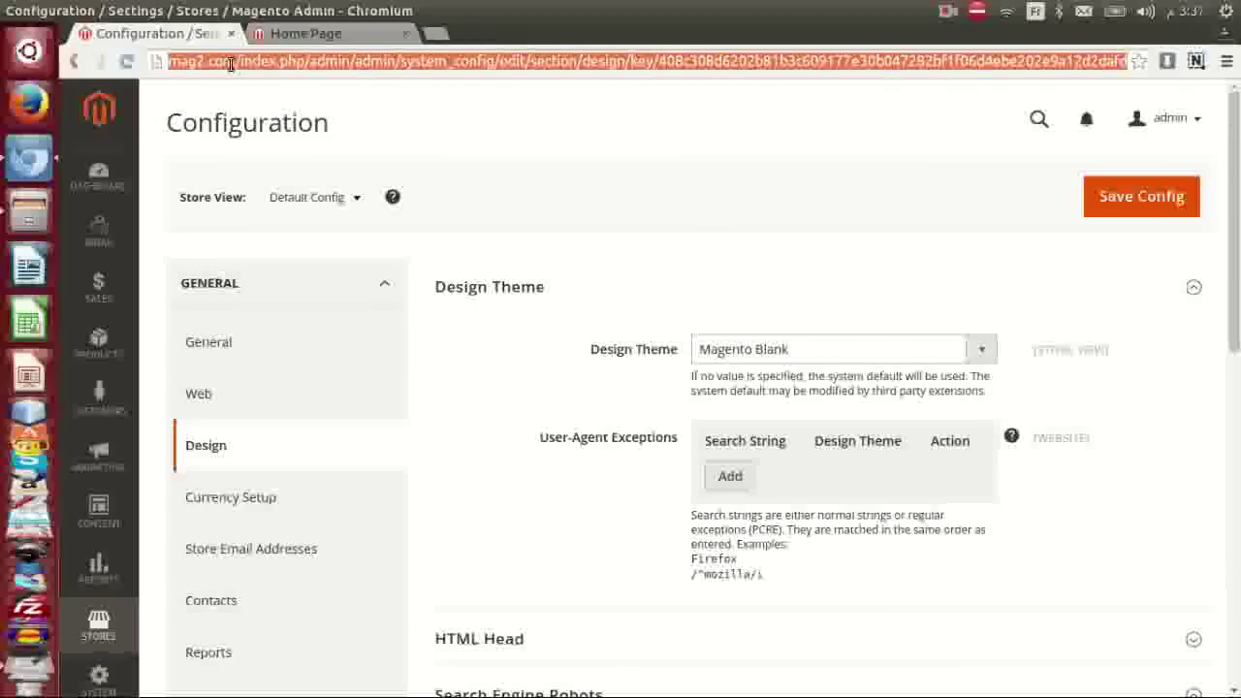
pyautogui.press('Return')
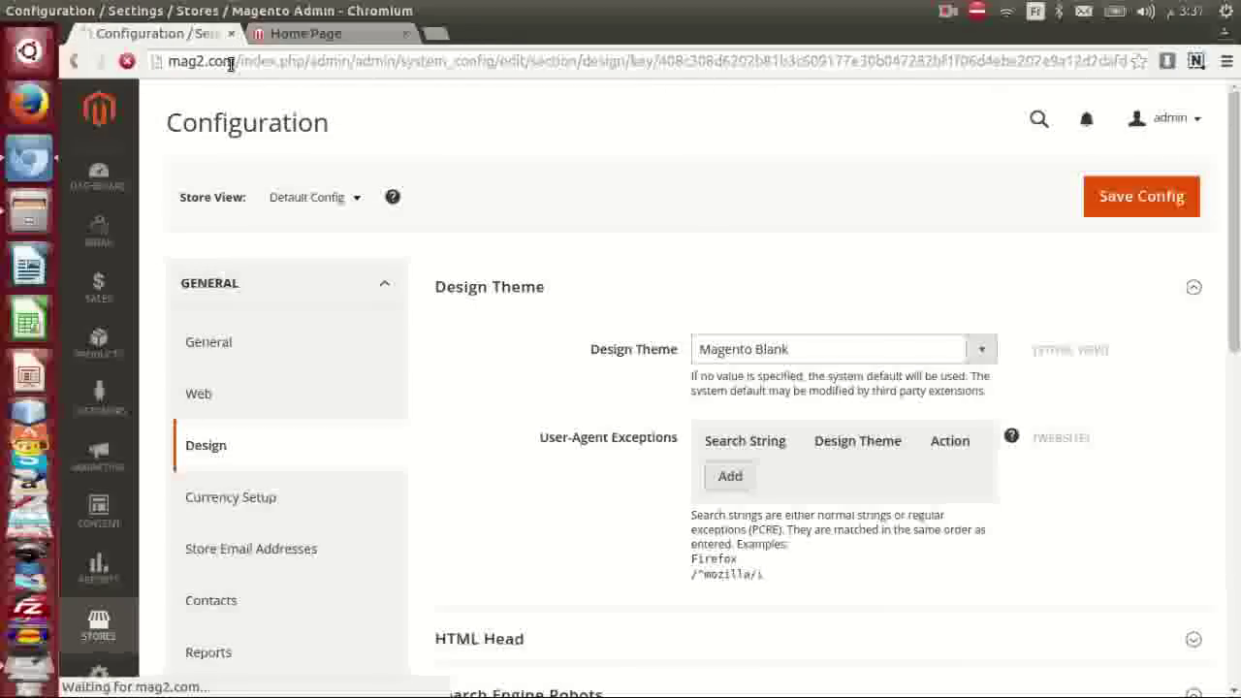
pyautogui.click(98, 626)
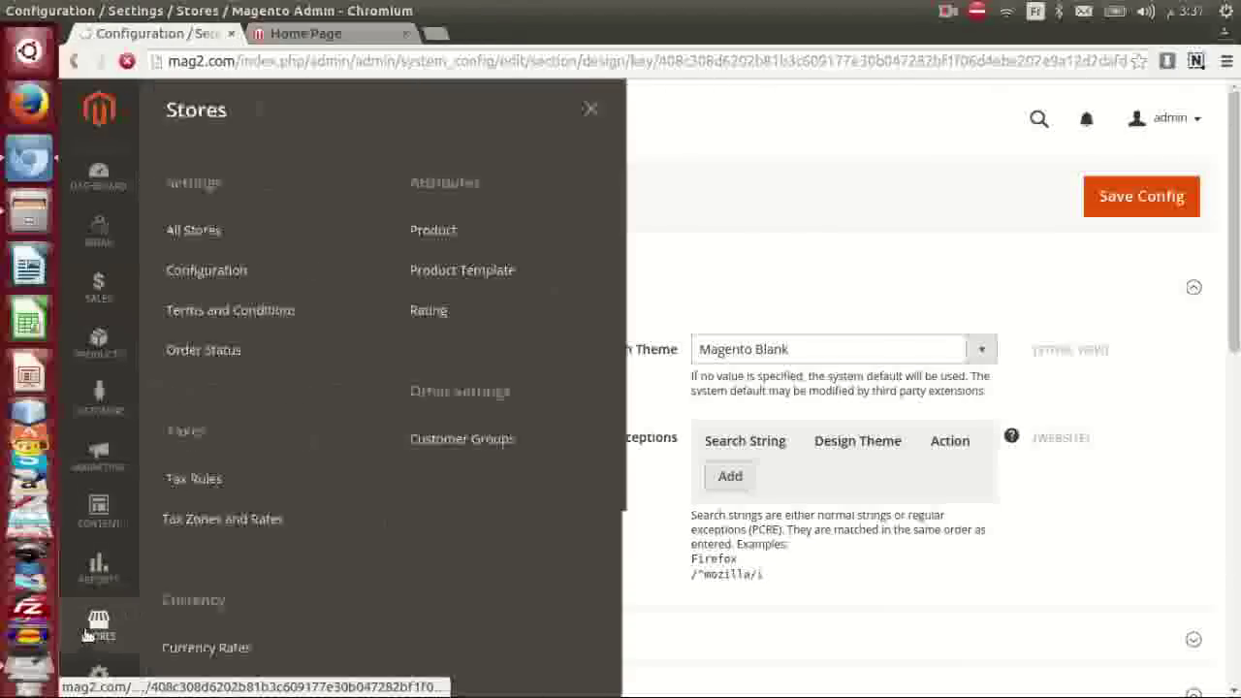
pyautogui.click(591, 108)
pyautogui.click(223, 461)
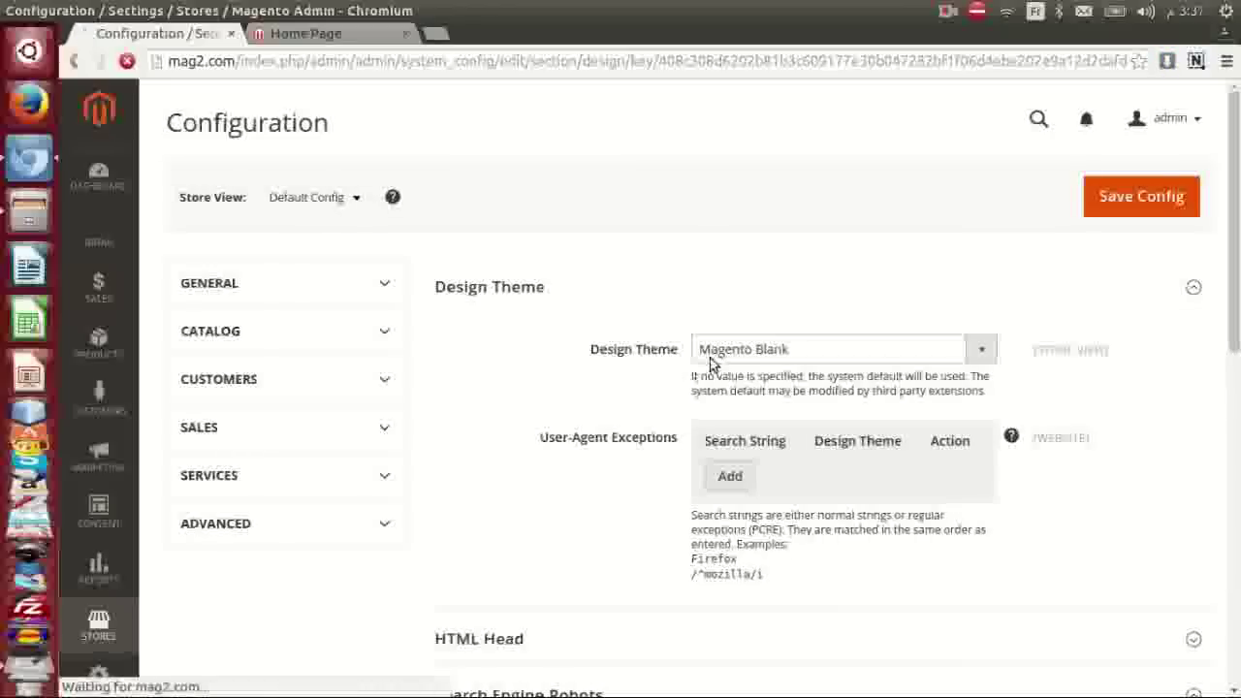
# - Check the Design Theme list still shows Magento Blank, then open a new browser tab
pyautogui.click(719, 357)
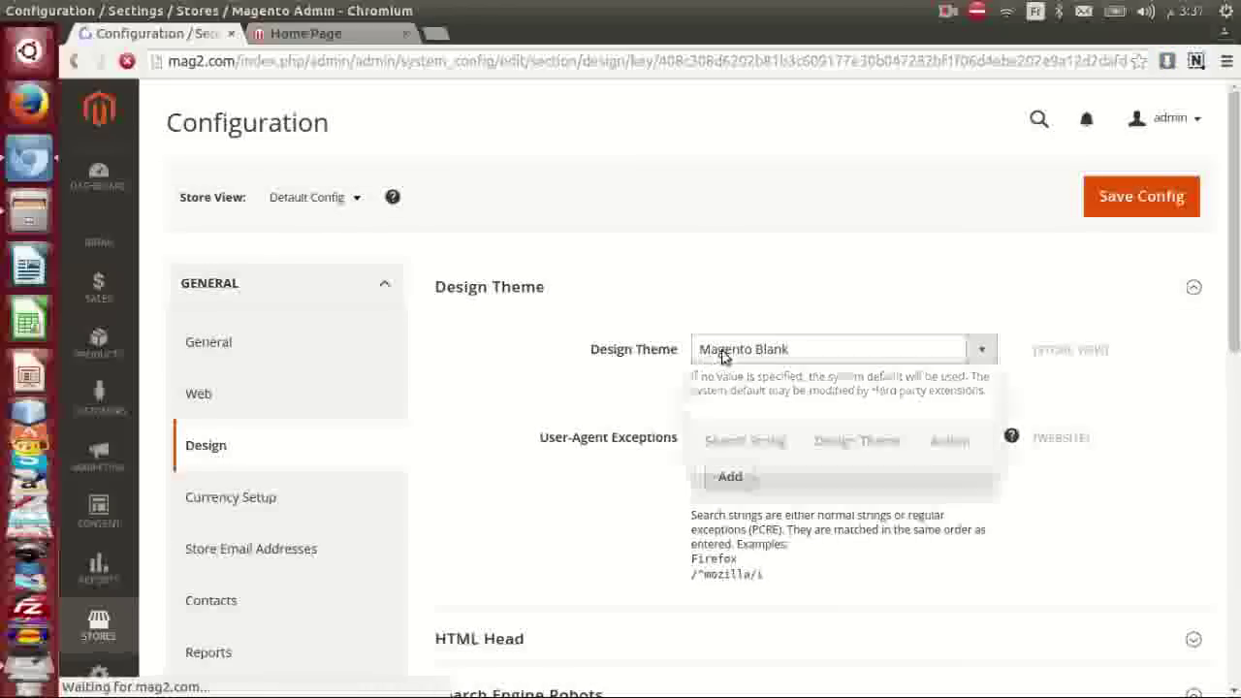
pyautogui.click(723, 357)
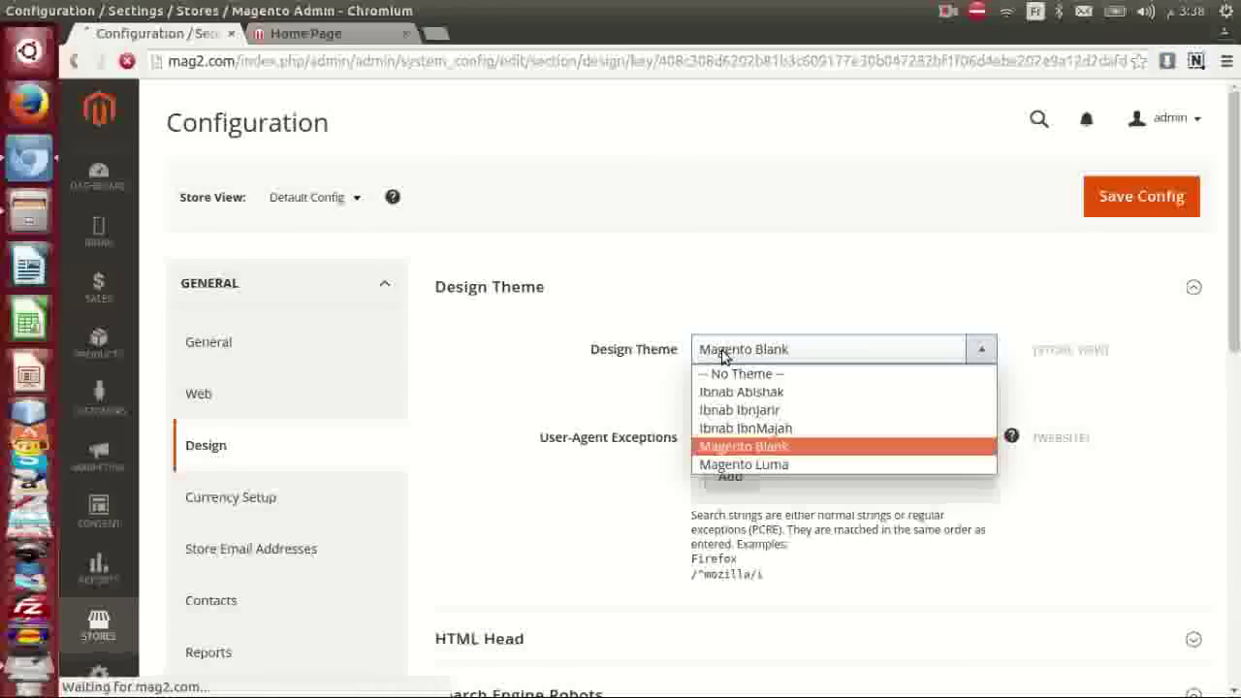
pyautogui.click(435, 33)
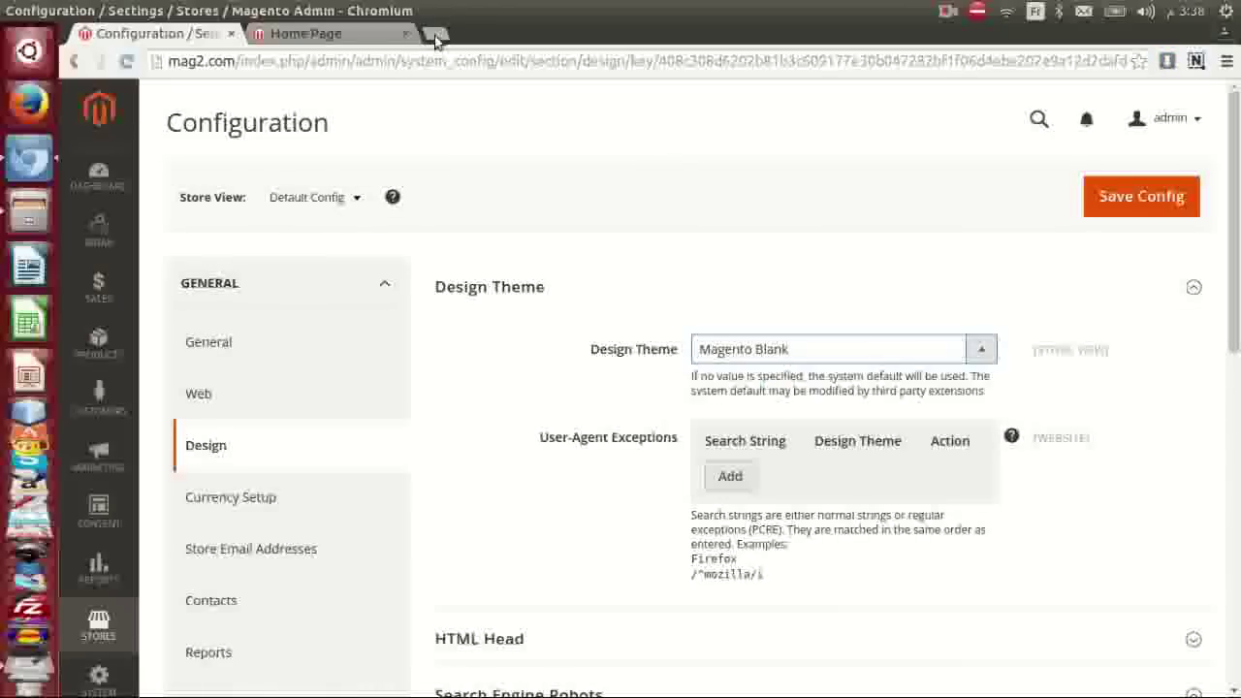
pyautogui.click(435, 33)
# - Load phpMyAdmin at 127.0.0.1/phpmyadmin in the new tab
pyautogui.write('12')
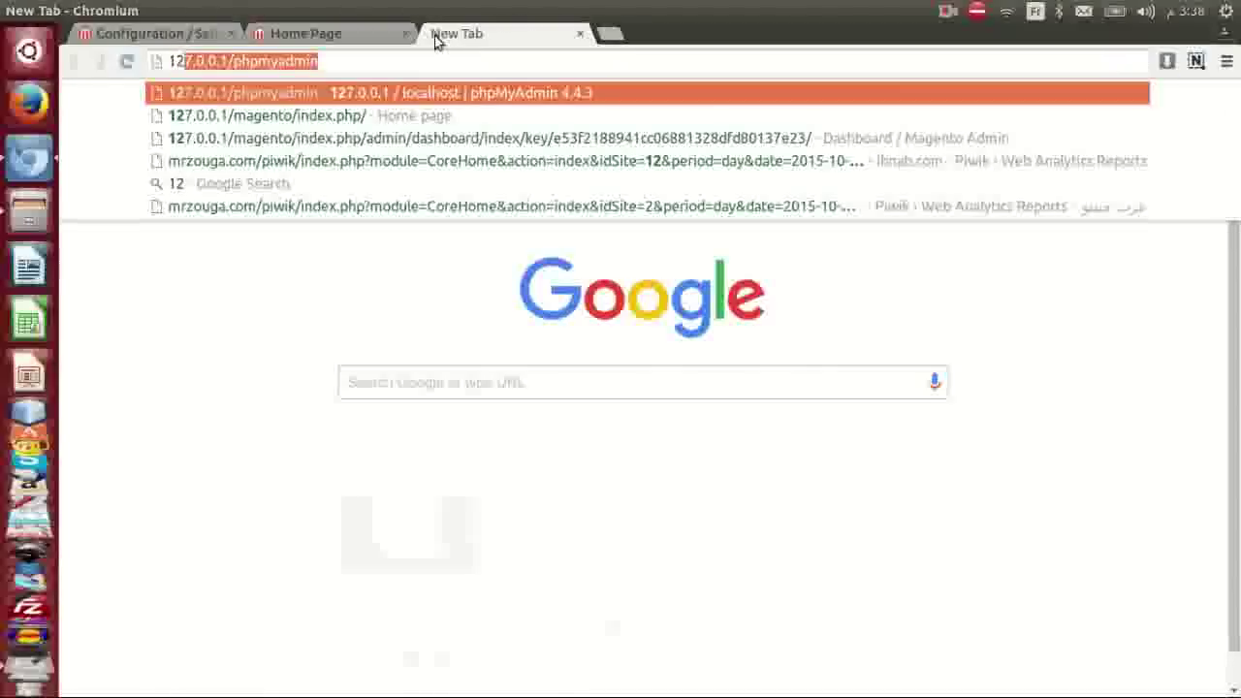
pyautogui.press('Return')
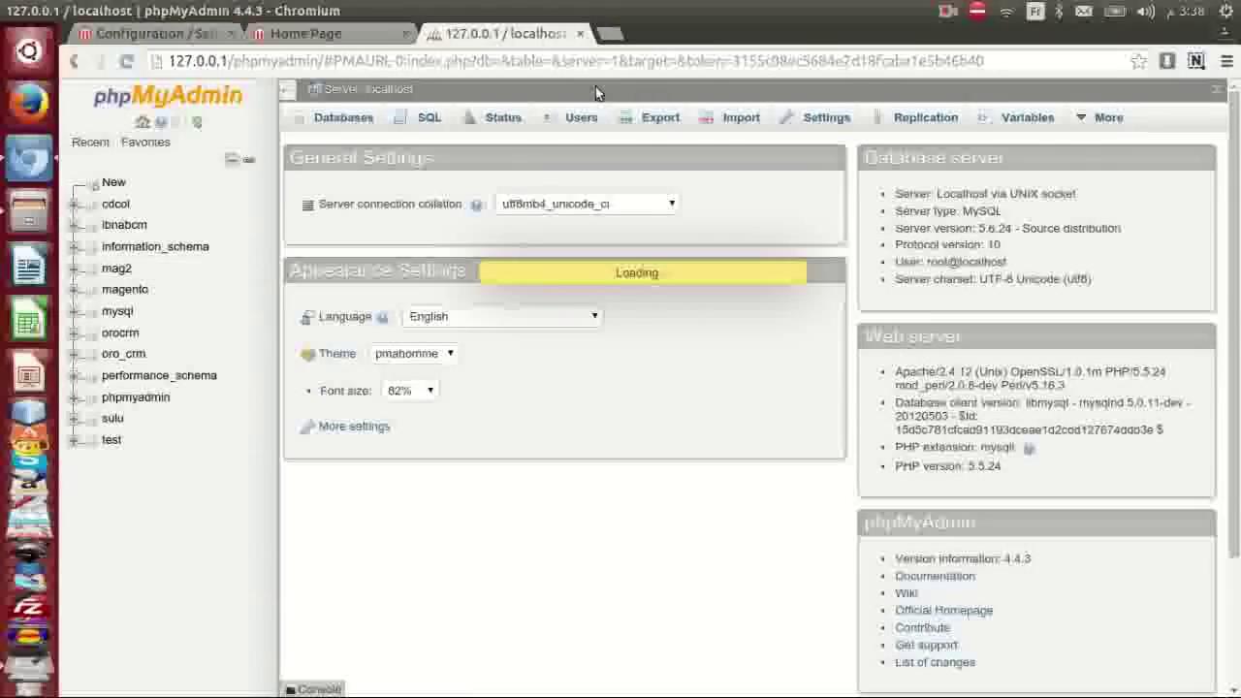
pyautogui.click(306, 33)
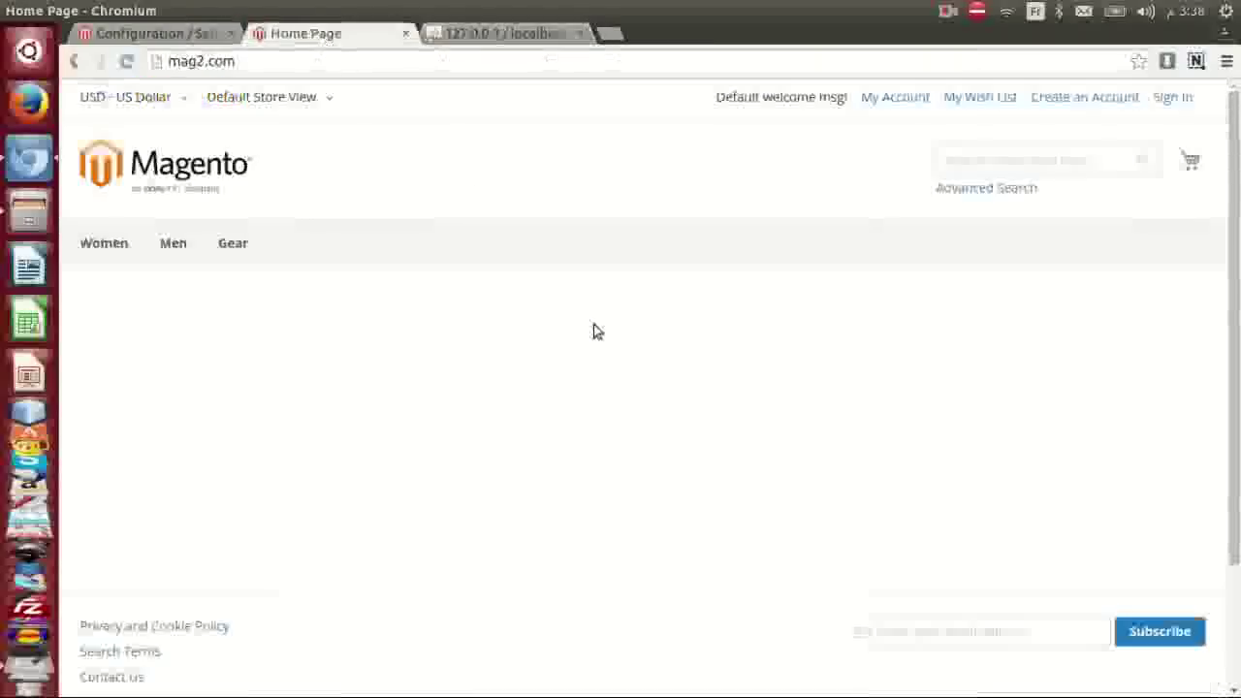
# - Set the store's Design Theme to Ibnab Abishak and save the configuration
pyautogui.click(177, 35)
pyautogui.click(732, 351)
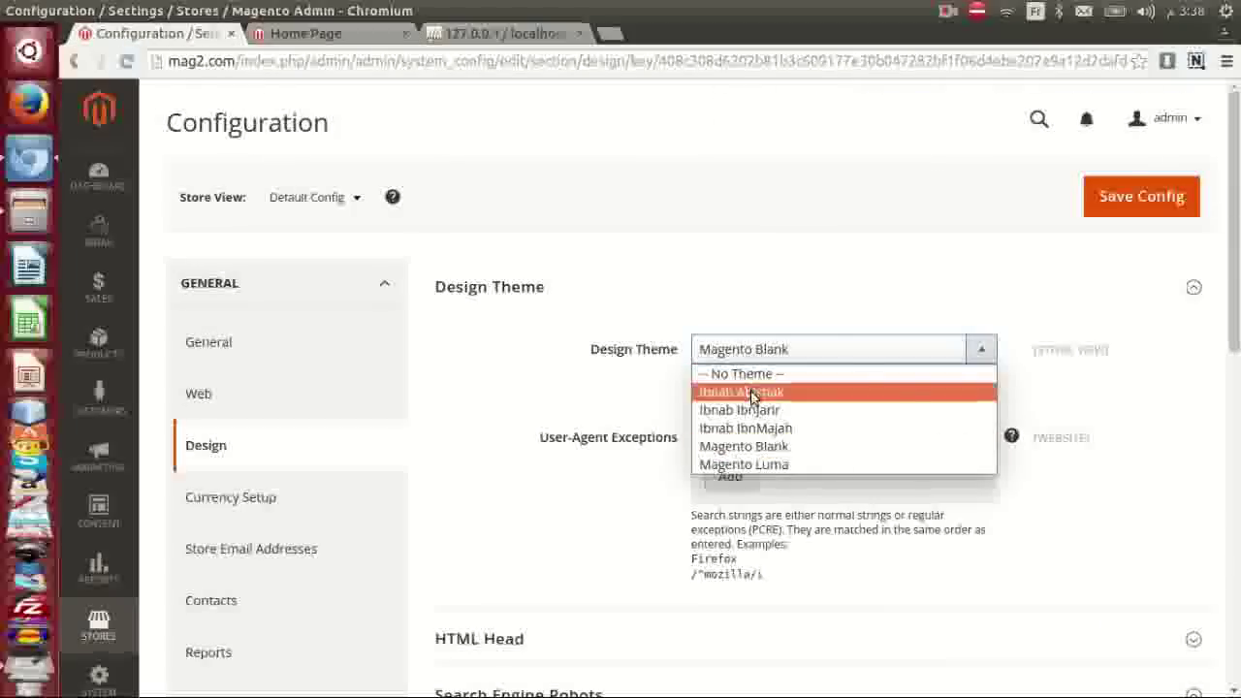
pyautogui.click(752, 391)
pyautogui.click(1123, 197)
# - Find and browse mag2's theme table, confirming Ibnab/abishak is listed as theme 7
pyautogui.click(495, 36)
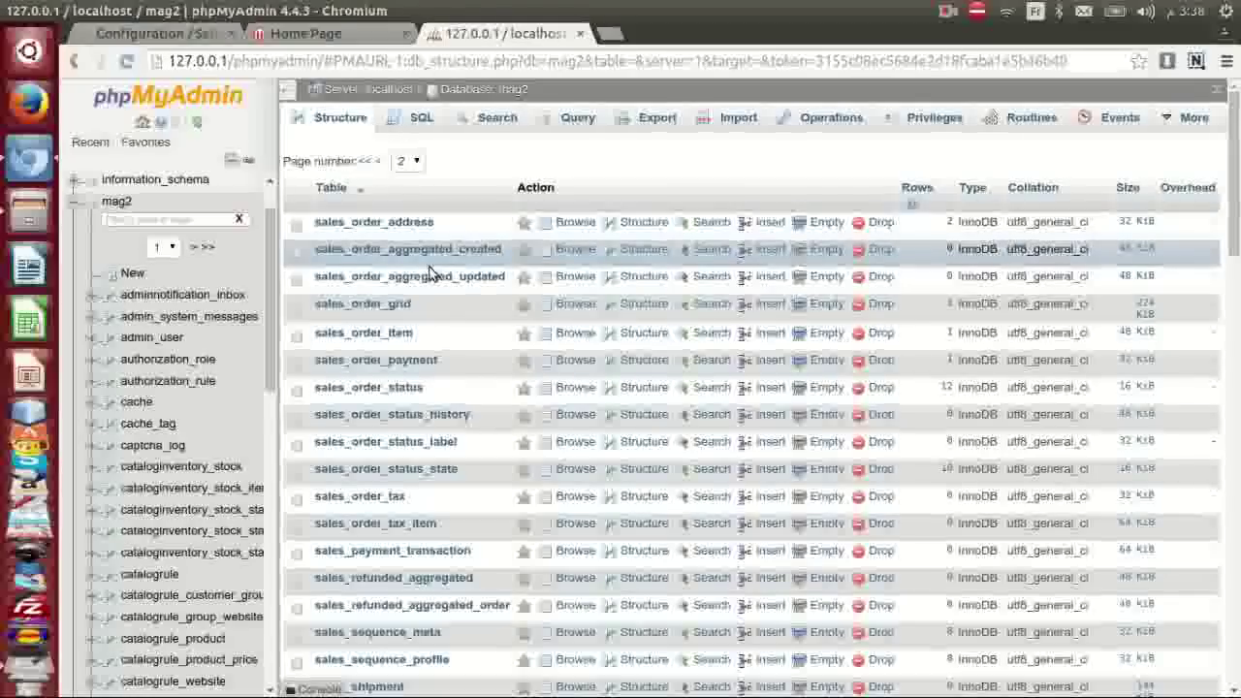
pyautogui.hotkey('ctrl', 'f')
pyautogui.write('tehe')
pyautogui.press('BackSpace')
pyautogui.press('BackSpace')
pyautogui.press('BackSpace')
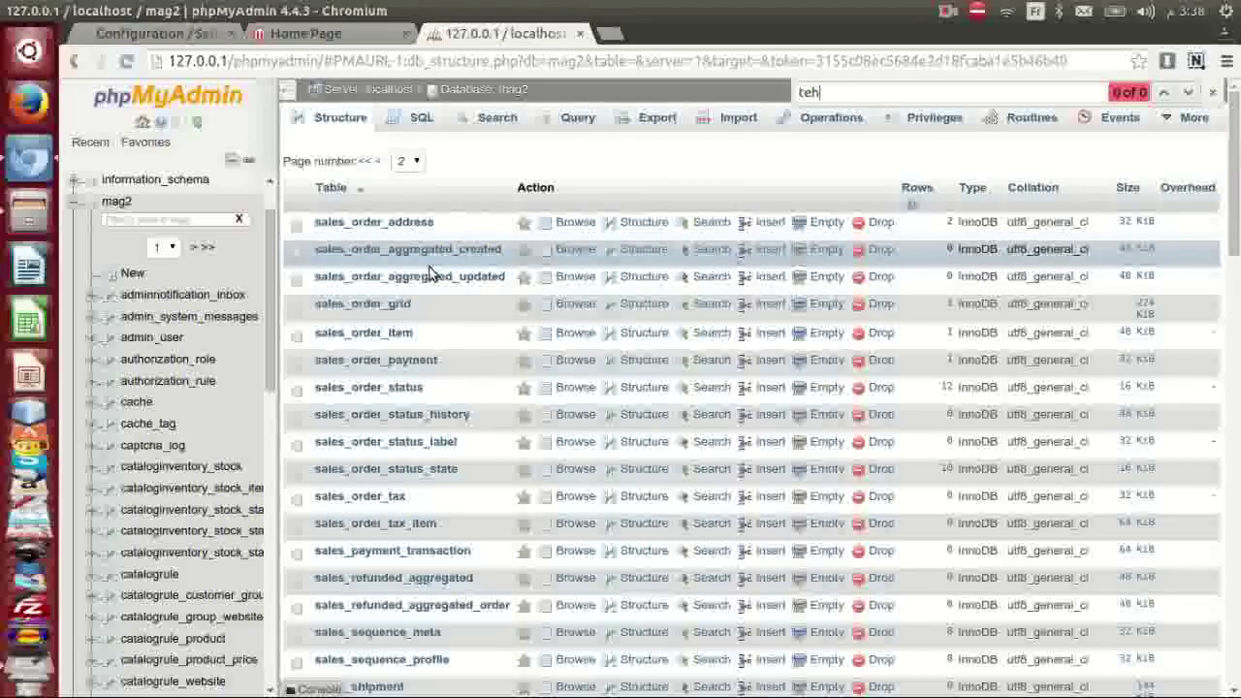
pyautogui.write('h')
pyautogui.write('o')
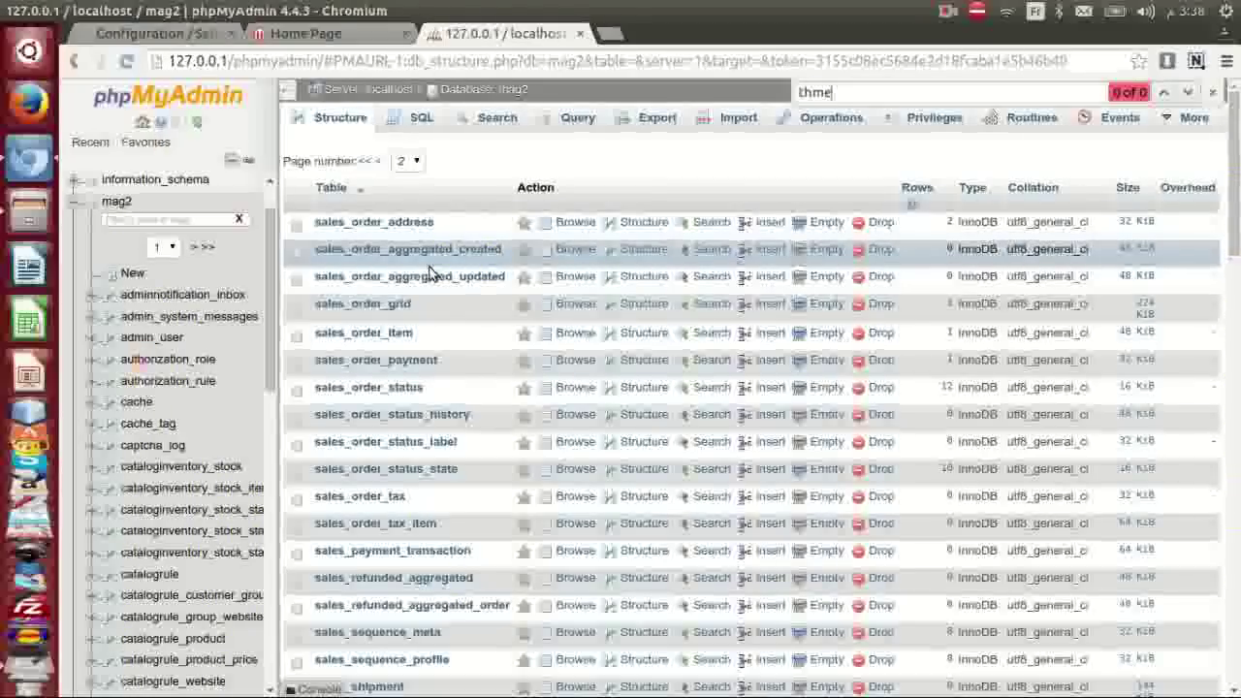
pyautogui.write('eme')
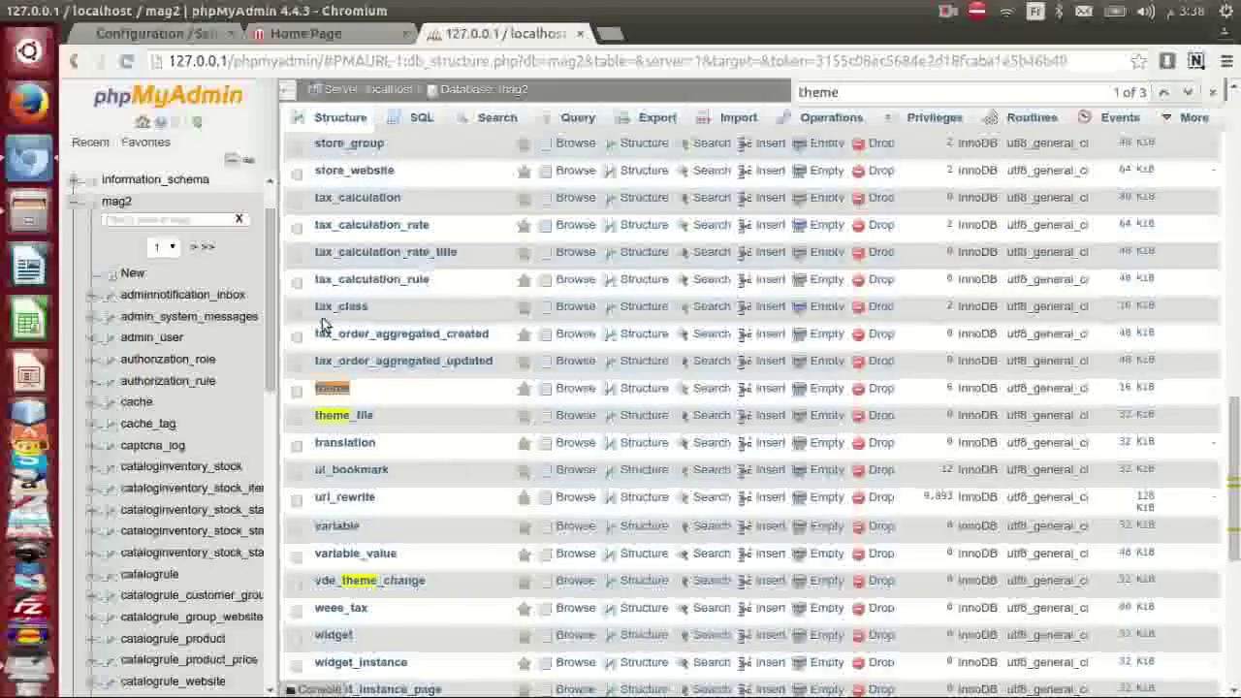
pyautogui.click(330, 389)
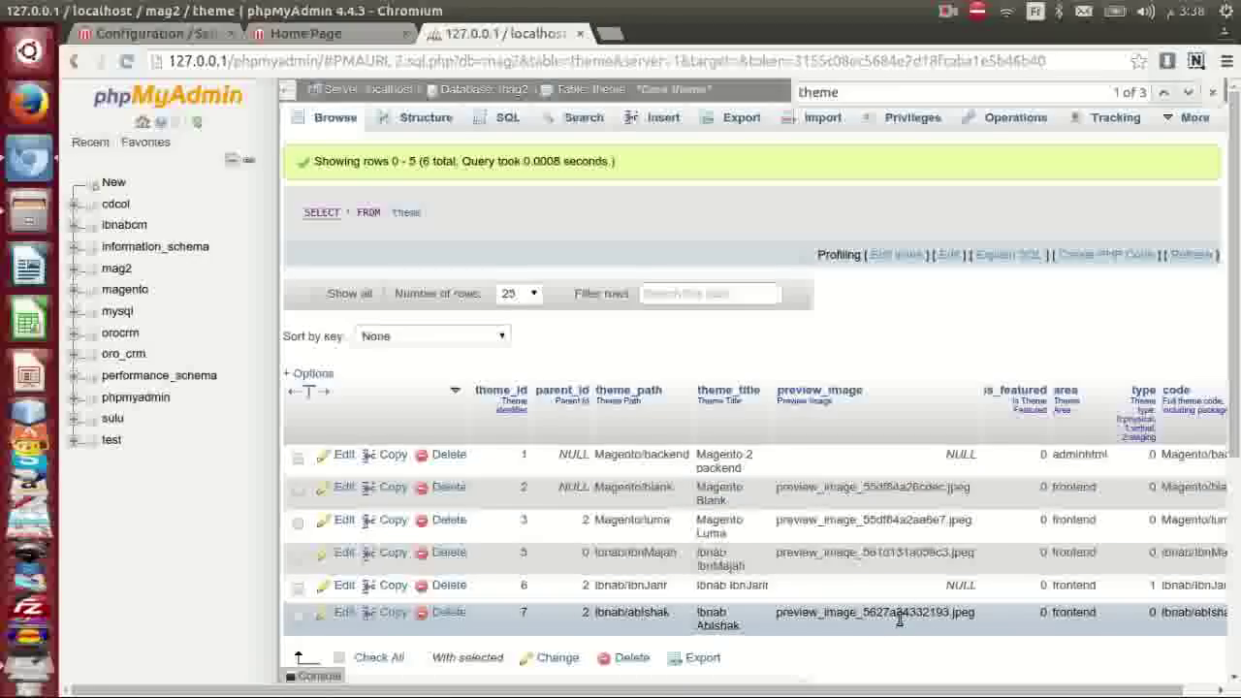
pyautogui.hotkey('alt', 'Tab')
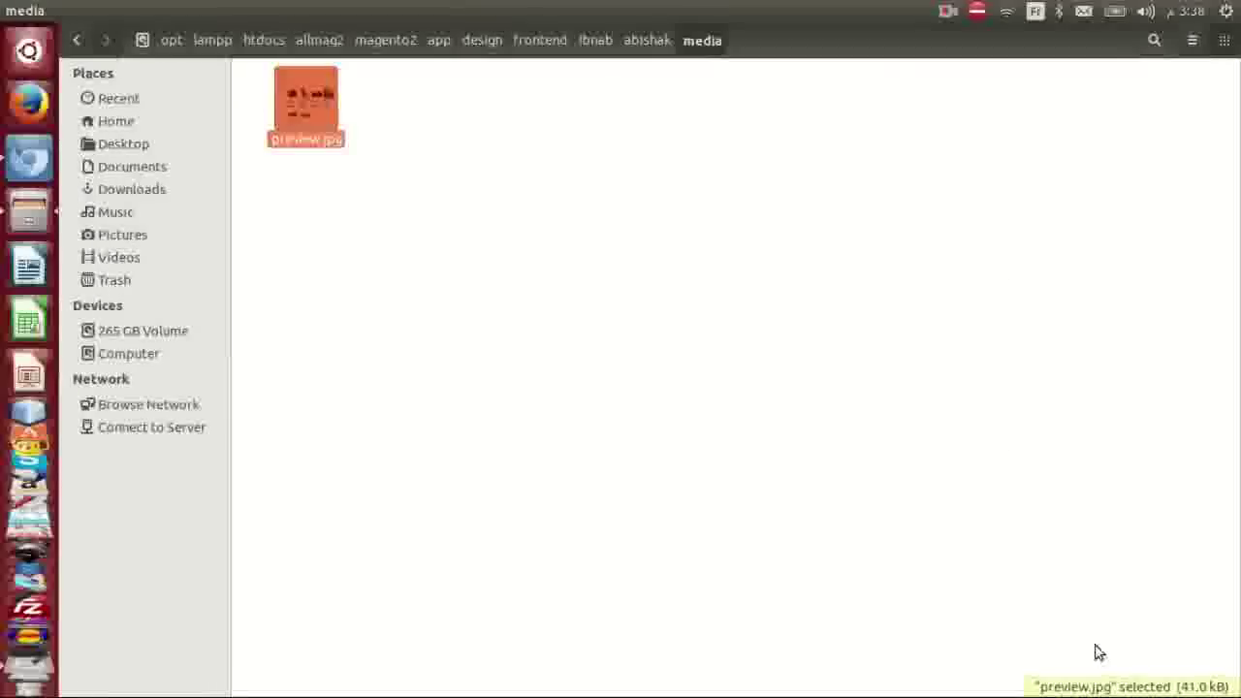
pyautogui.hotkey('alt', 'Tab')
pyautogui.hotkey('alt', 'Tab')
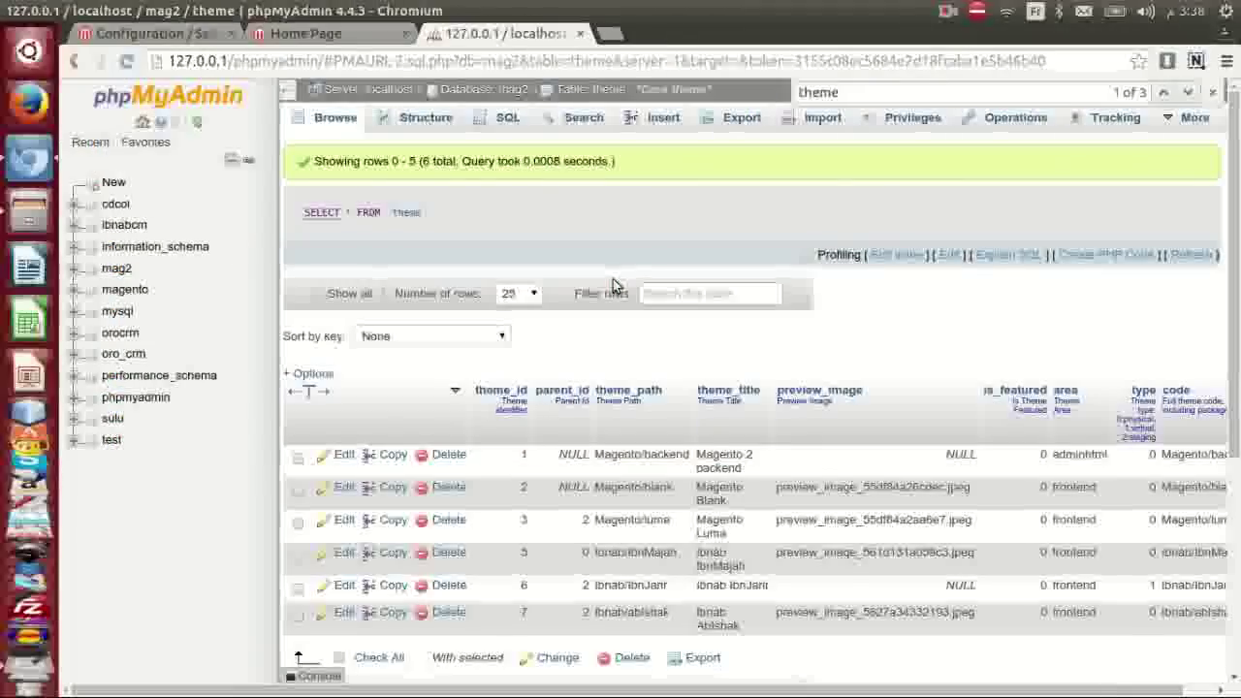
pyautogui.click(155, 33)
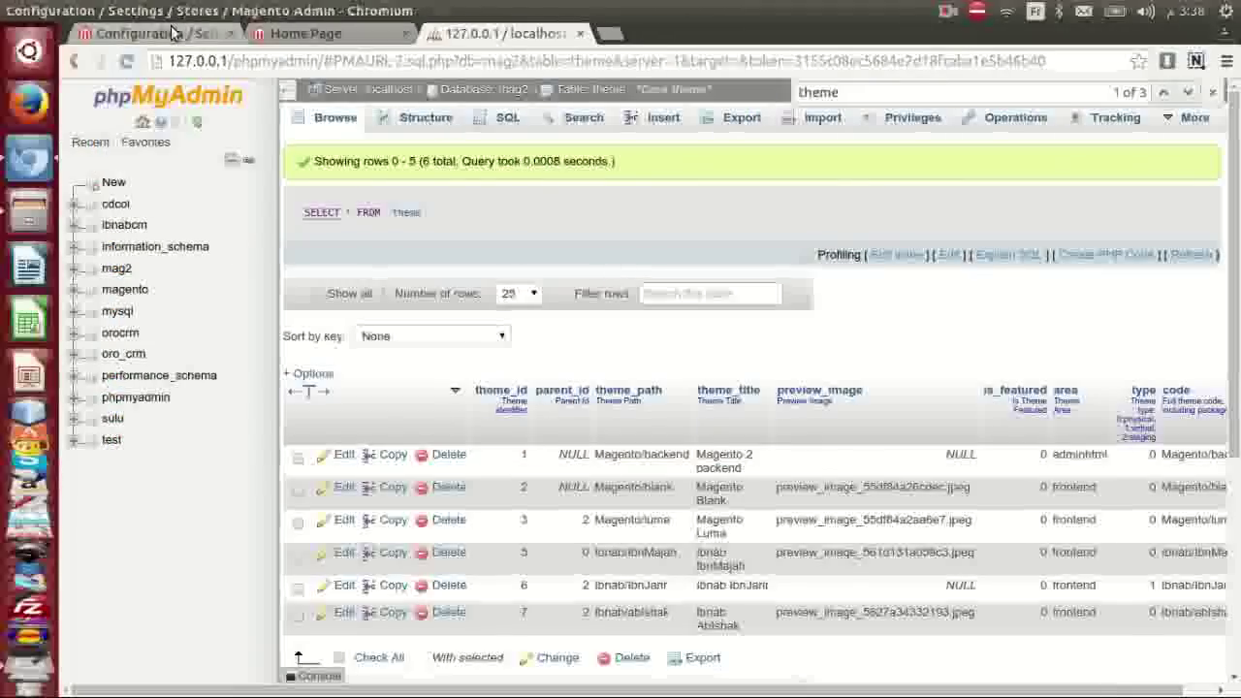
pyautogui.scroll(-8, 319, 313)
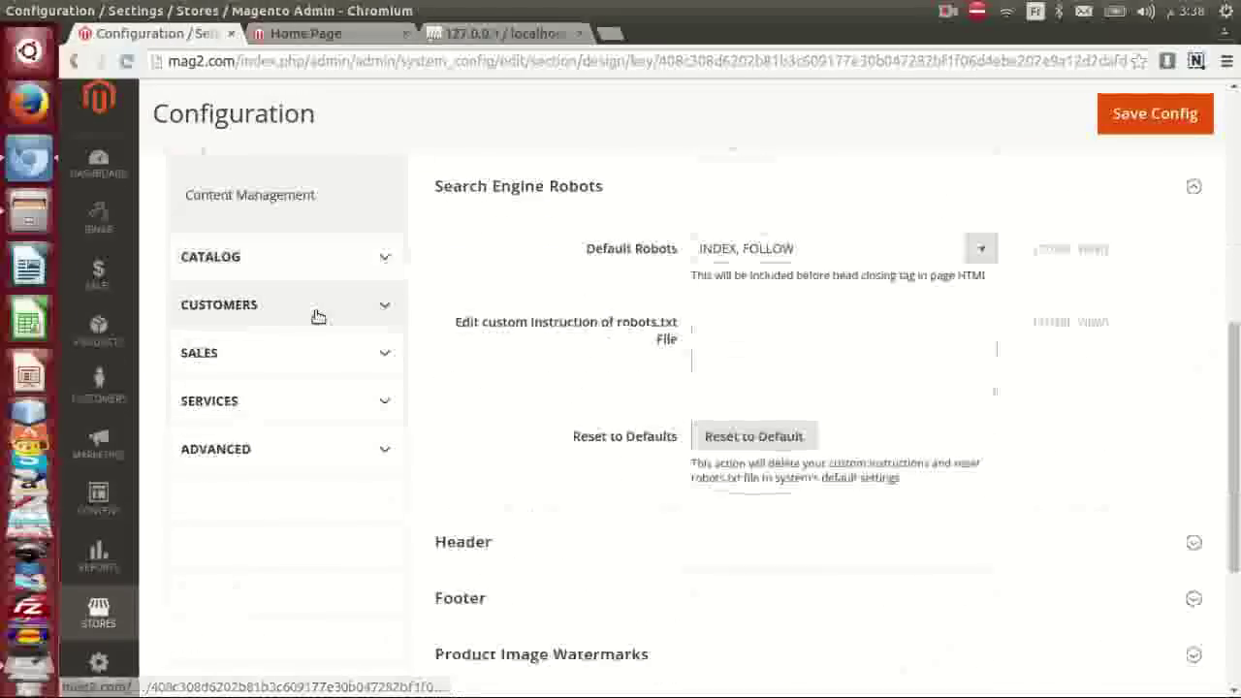
# - Dismiss the Stores menu and go to the CMS Pages list under Content
pyautogui.click(98, 621)
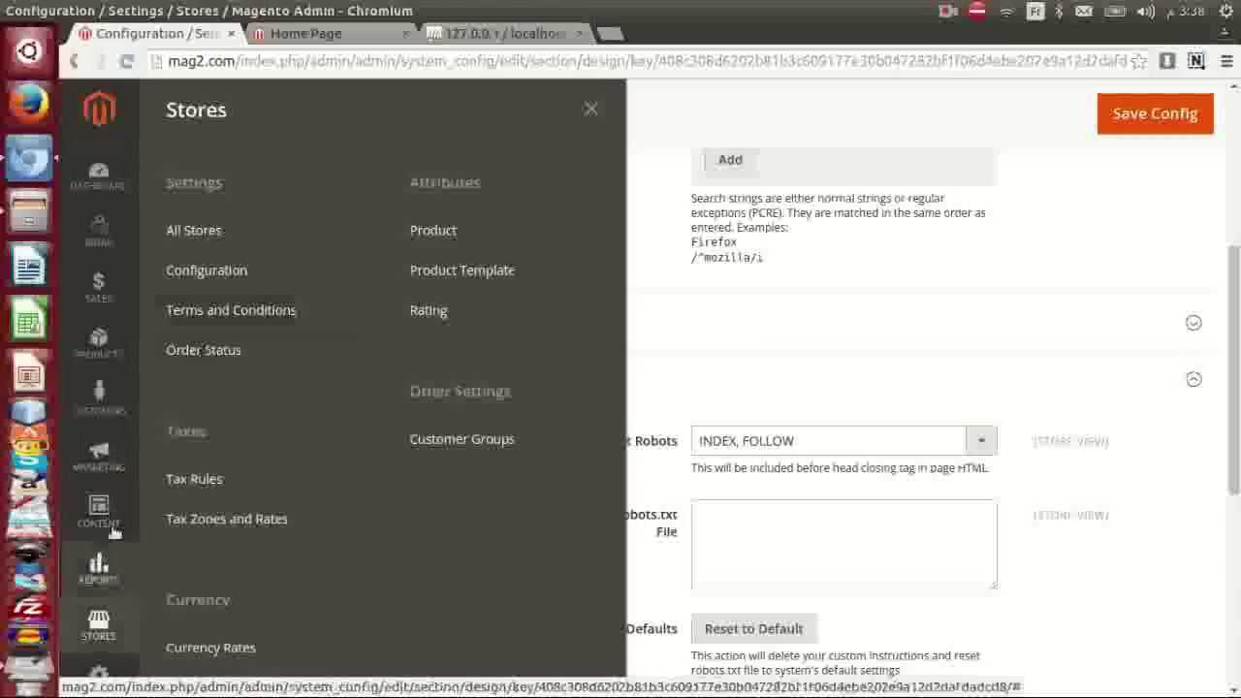
pyautogui.click(797, 367)
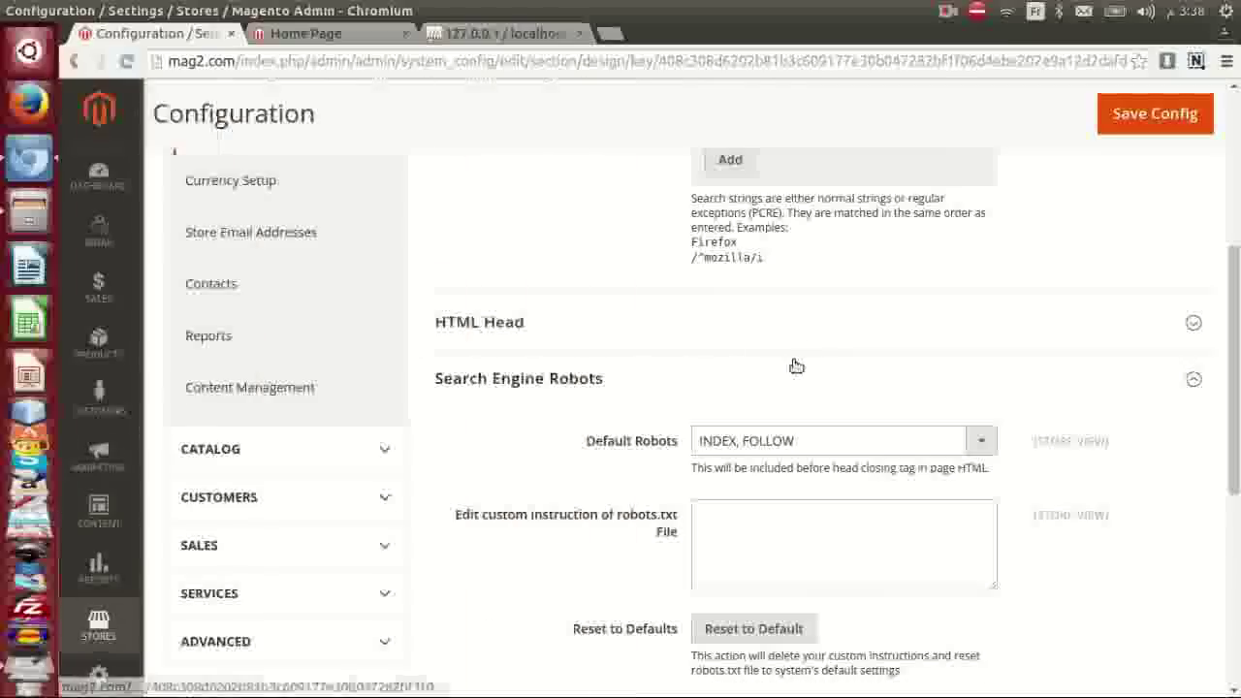
pyautogui.click(101, 508)
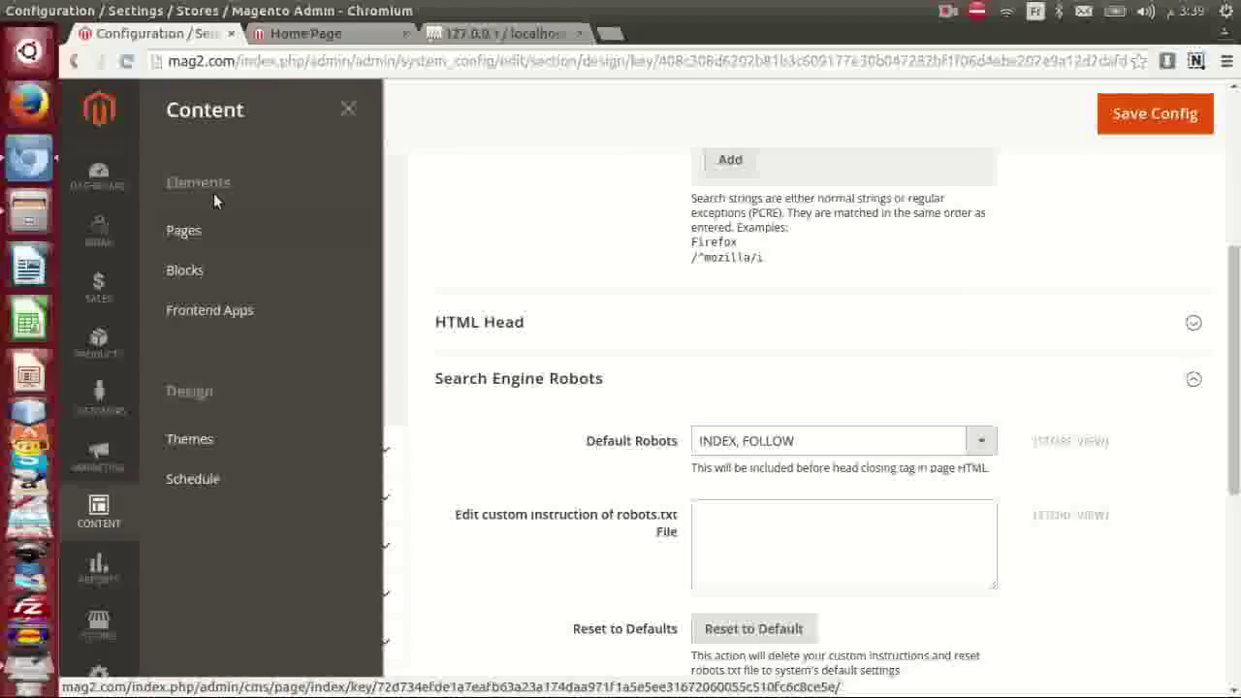
pyautogui.click(272, 235)
# - Copy the web and Magento_Theme folders from app/design/frontend/Magento/blank
pyautogui.hotkey('alt', 'Tab')
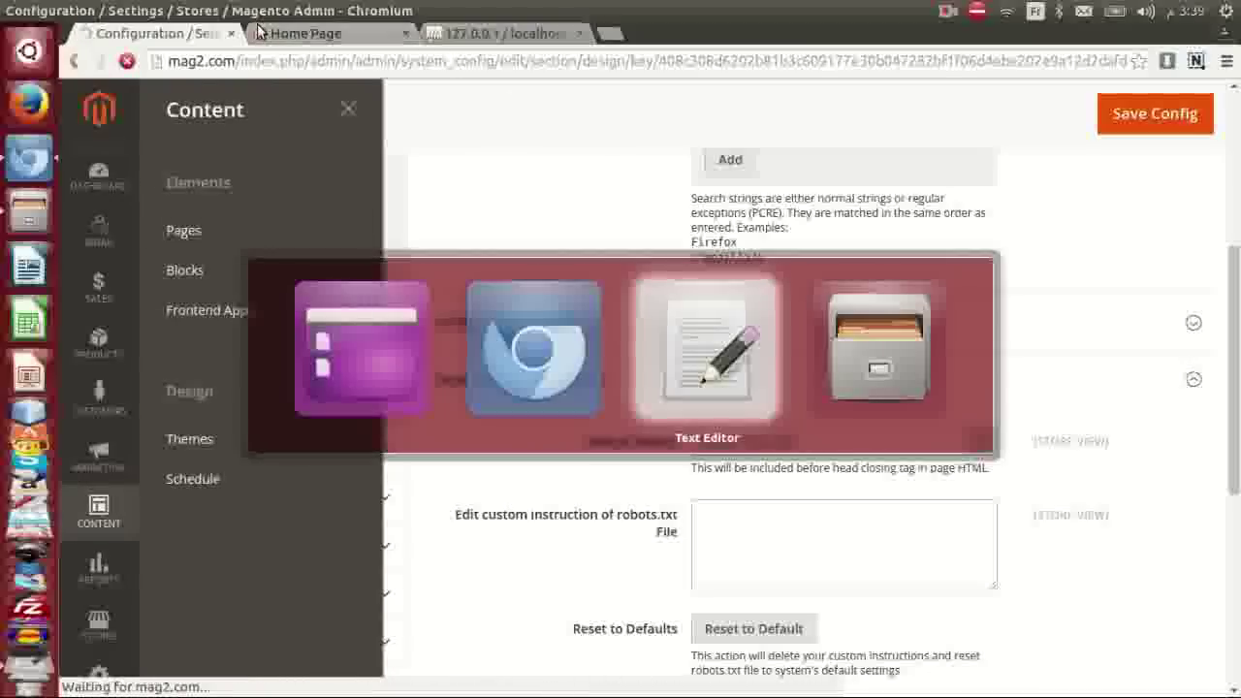
pyautogui.press('Tab')
pyautogui.hotkey('alt', 'Tab')
pyautogui.press('Tab')
pyautogui.press('Tab')
pyautogui.press('Tab')
pyautogui.press('Tab')
pyautogui.press('Tab')
pyautogui.press('Tab')
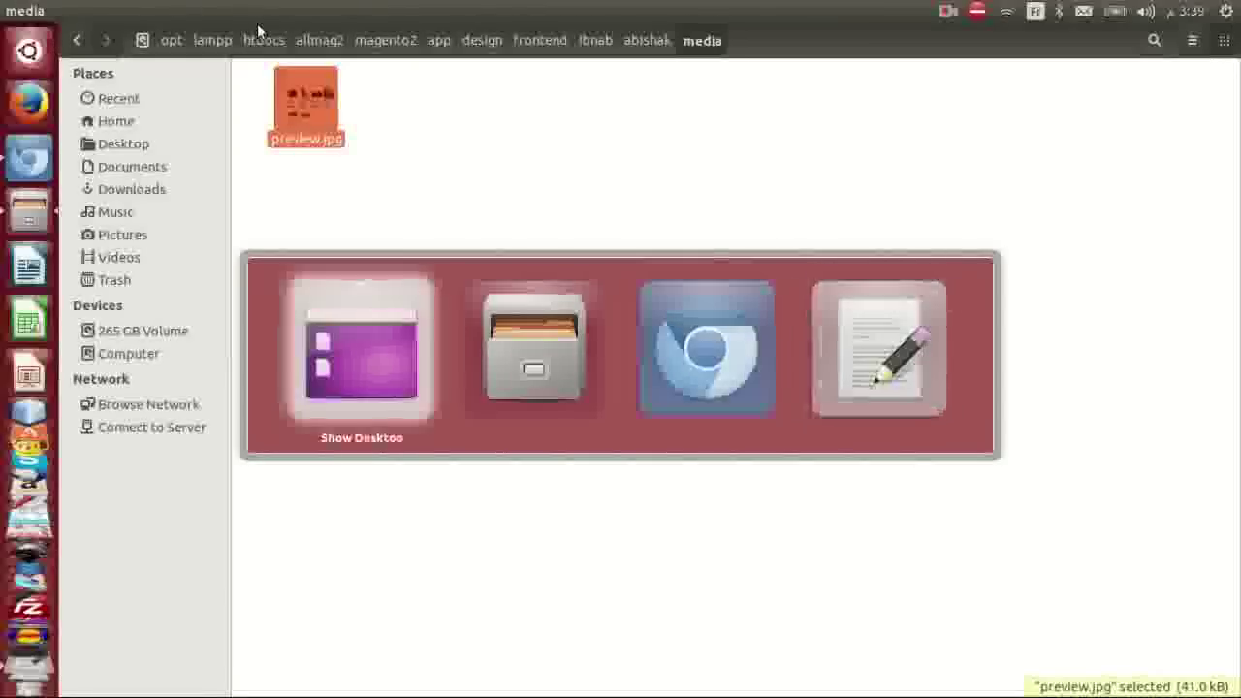
pyautogui.click(401, 40)
pyautogui.click(438, 43)
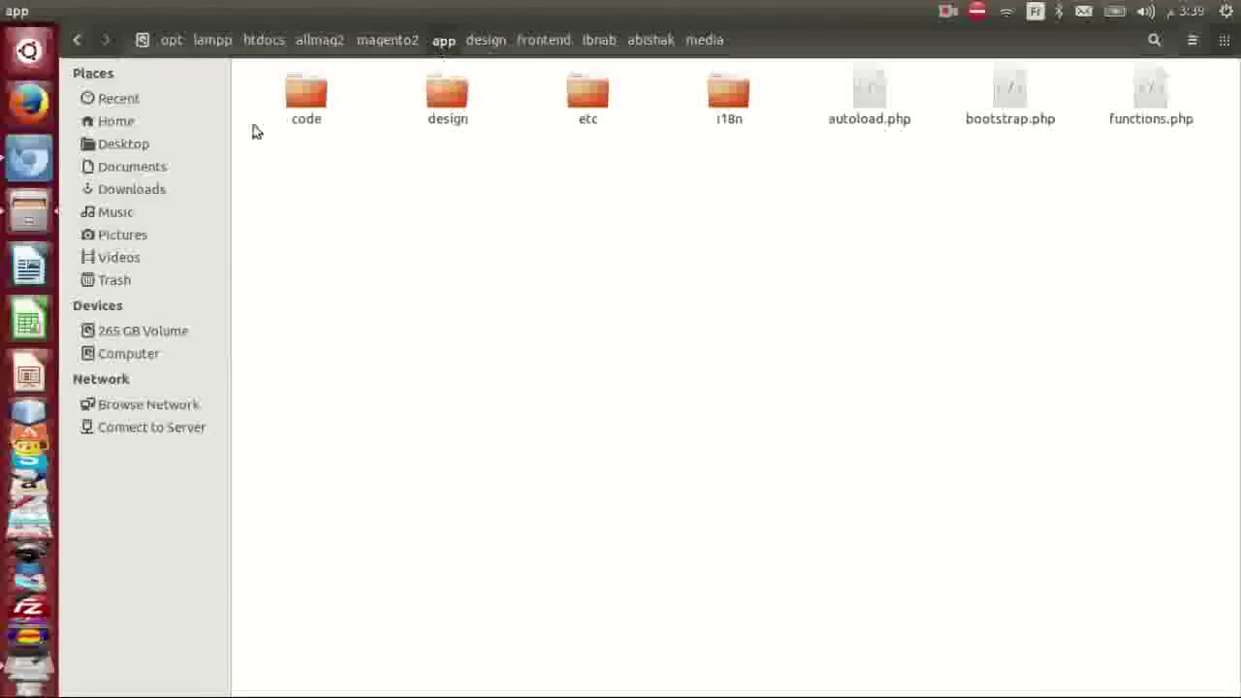
pyautogui.doubleClick(438, 93)
pyautogui.doubleClick(427, 93)
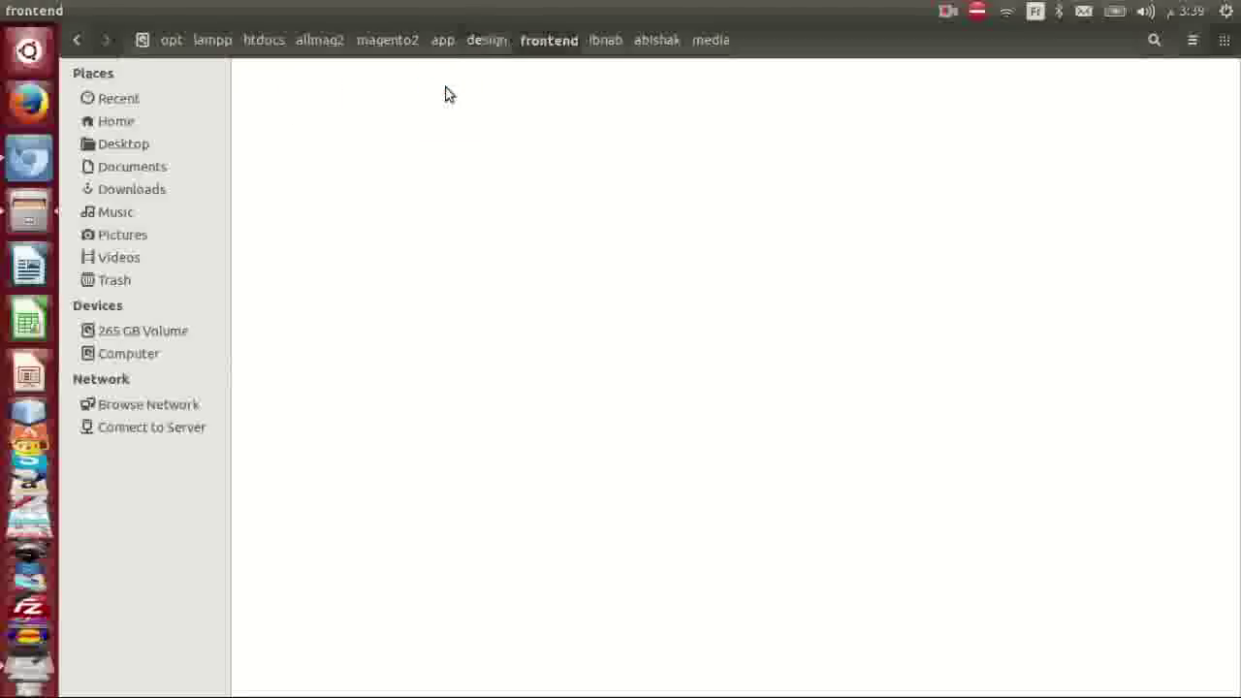
pyautogui.click(442, 94)
pyautogui.doubleClick(442, 94)
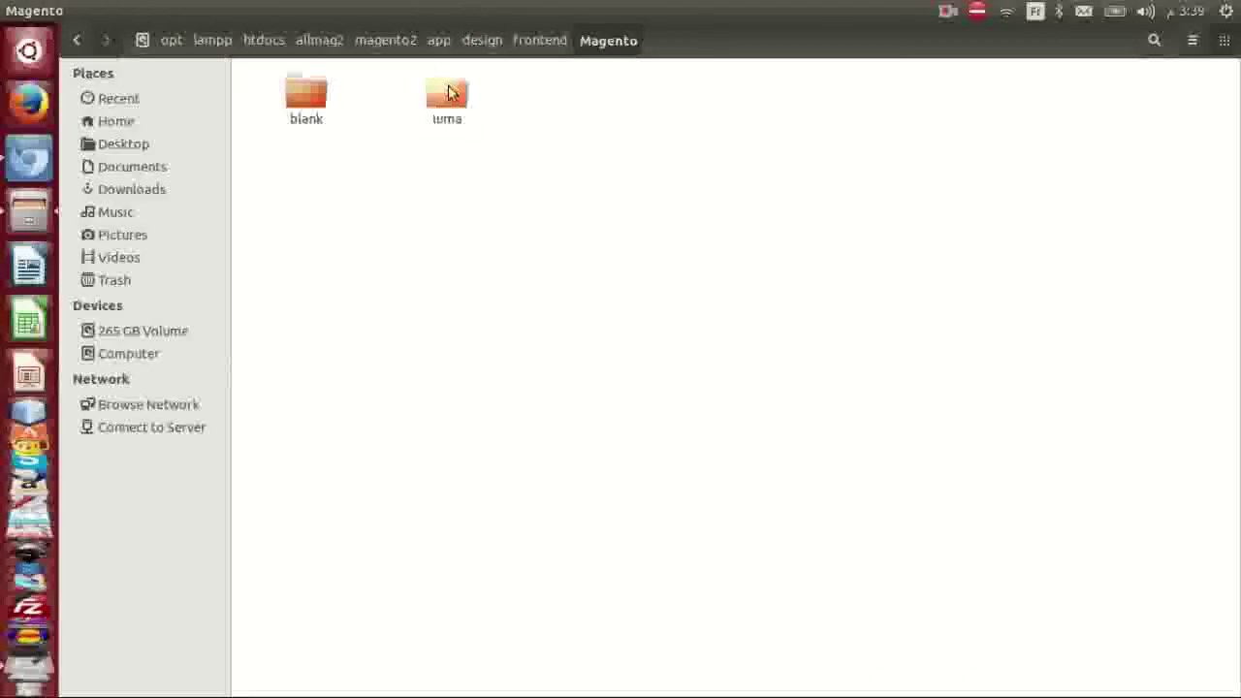
pyautogui.doubleClick(308, 90)
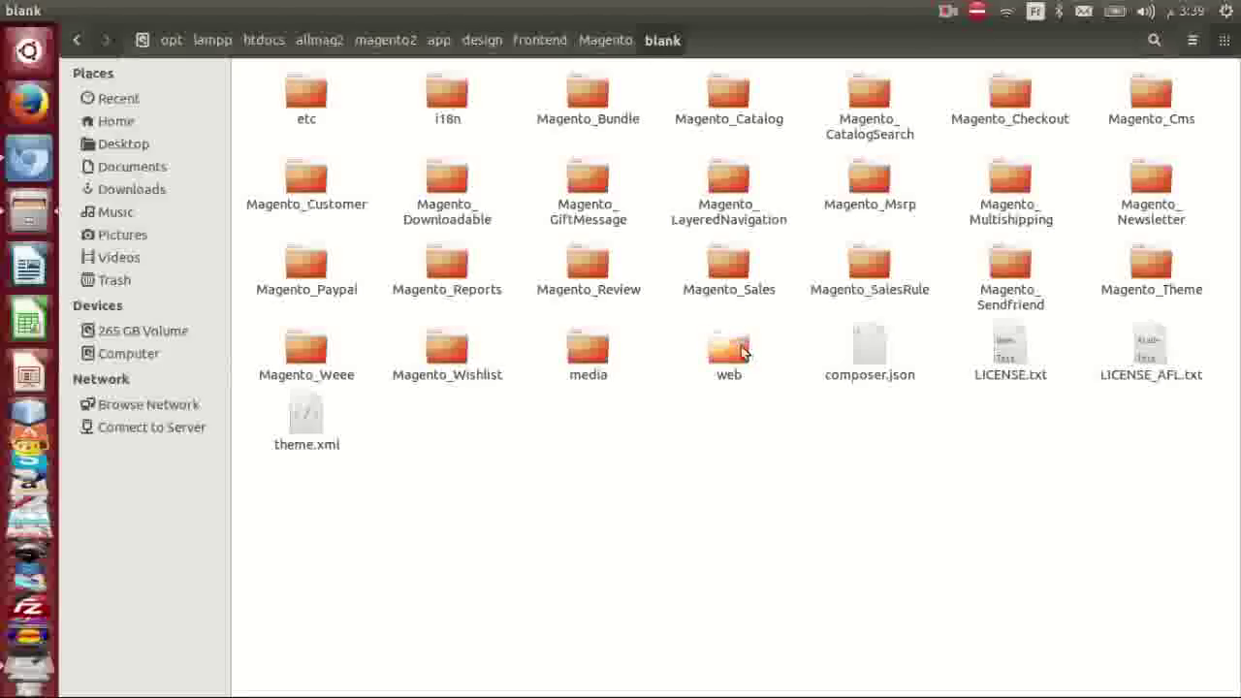
pyautogui.click(739, 351)
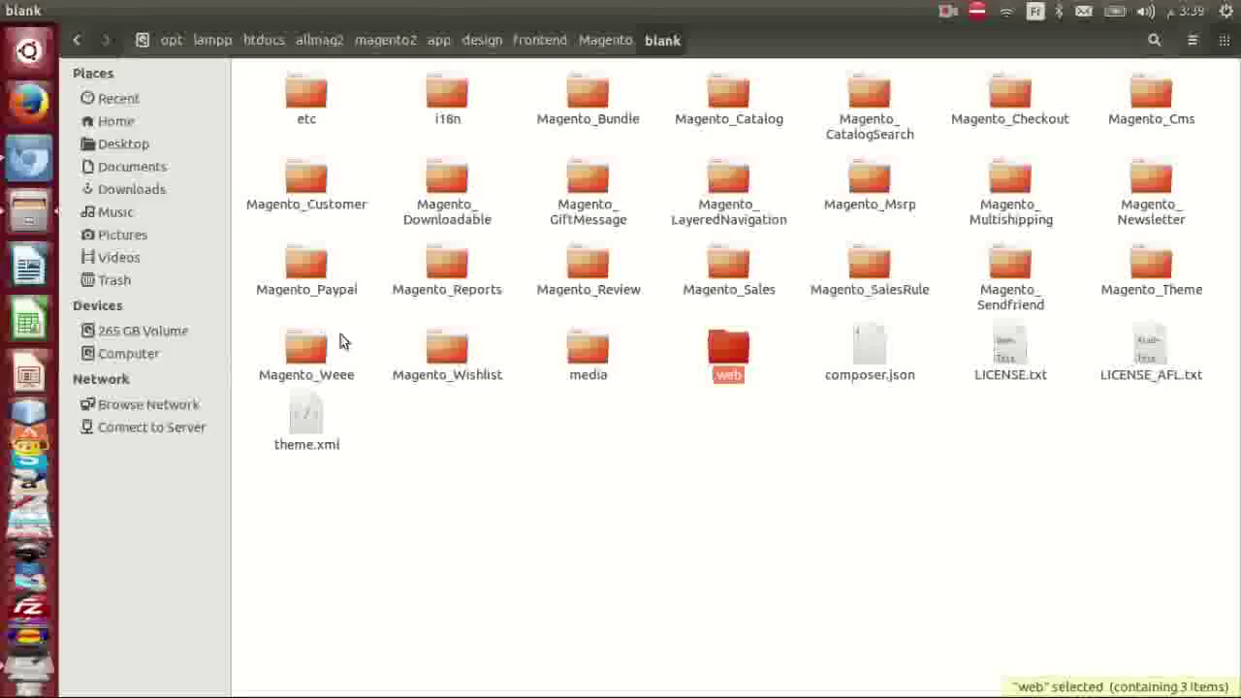
pyautogui.keyDown('ctrl'); pyautogui.click(1164, 274); pyautogui.keyUp('ctrl')
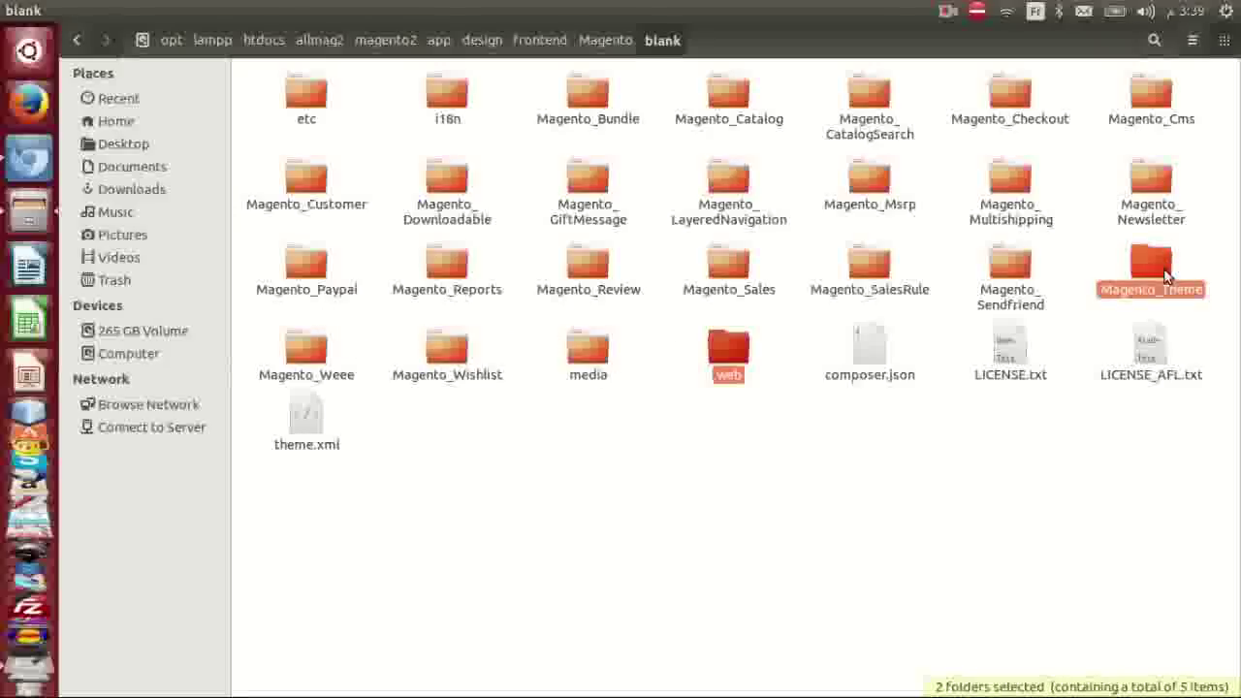
# - Paste both folders into frontend/Ibnab/abishak, then start a new CMS page in the admin
pyautogui.click(496, 41)
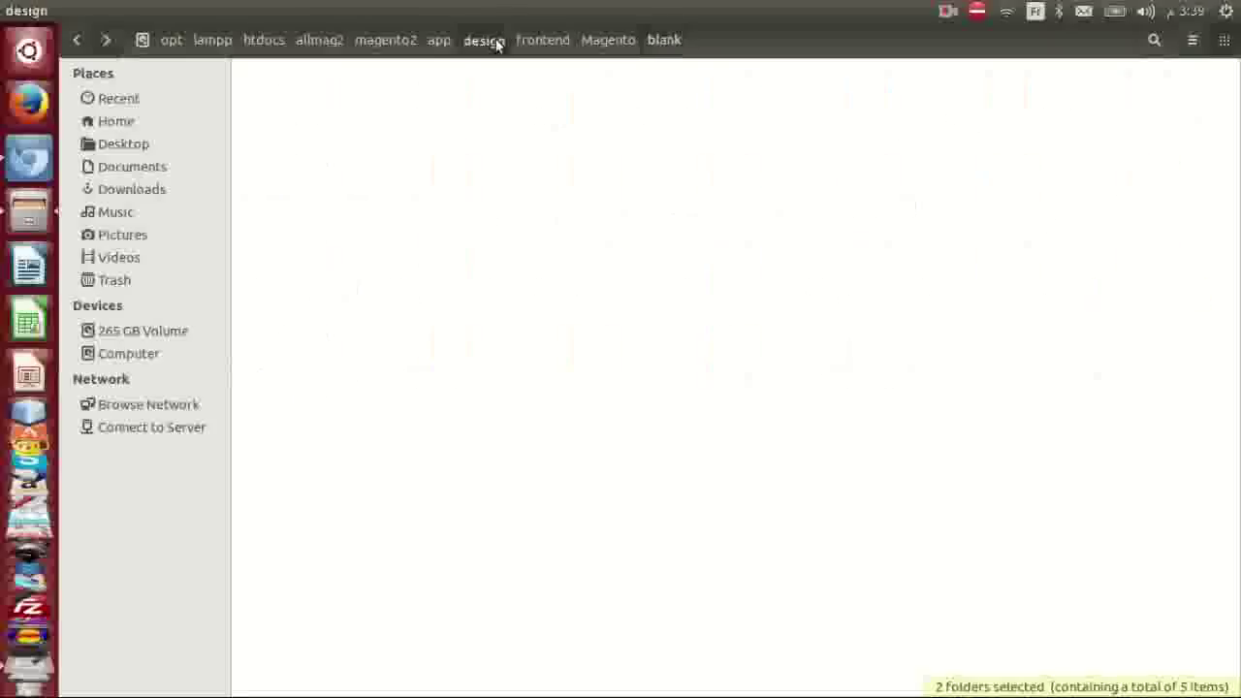
pyautogui.doubleClick(469, 97)
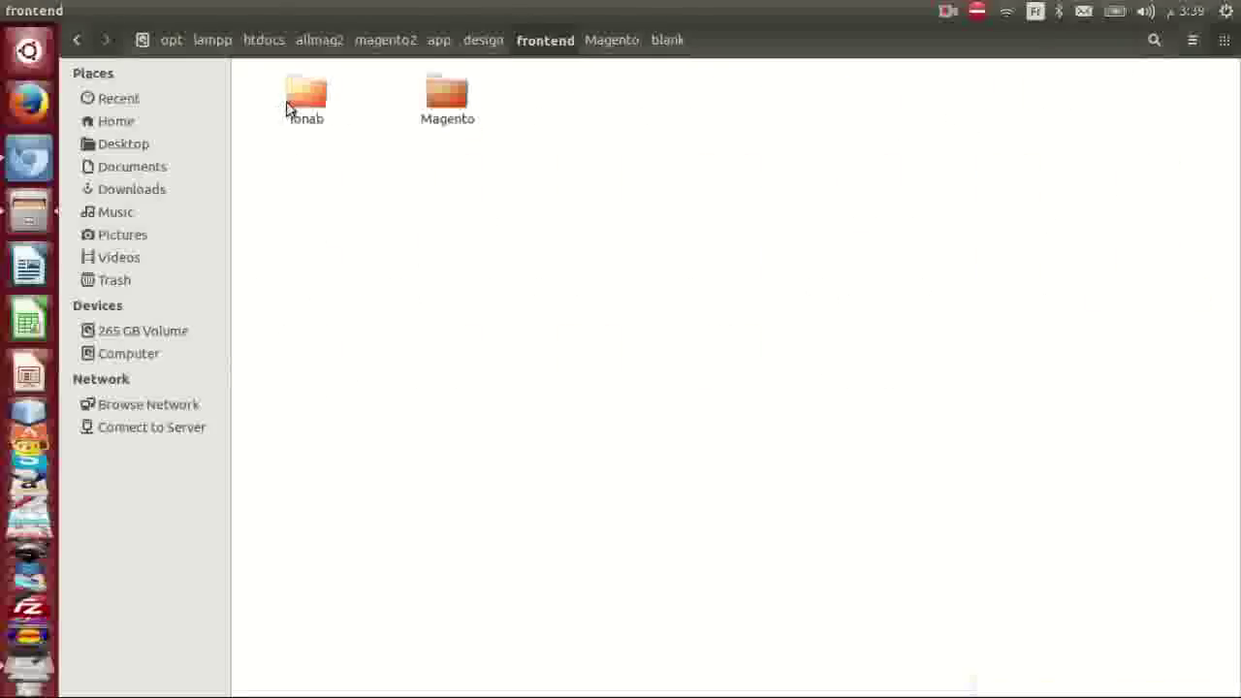
pyautogui.doubleClick(288, 105)
pyautogui.doubleClick(296, 94)
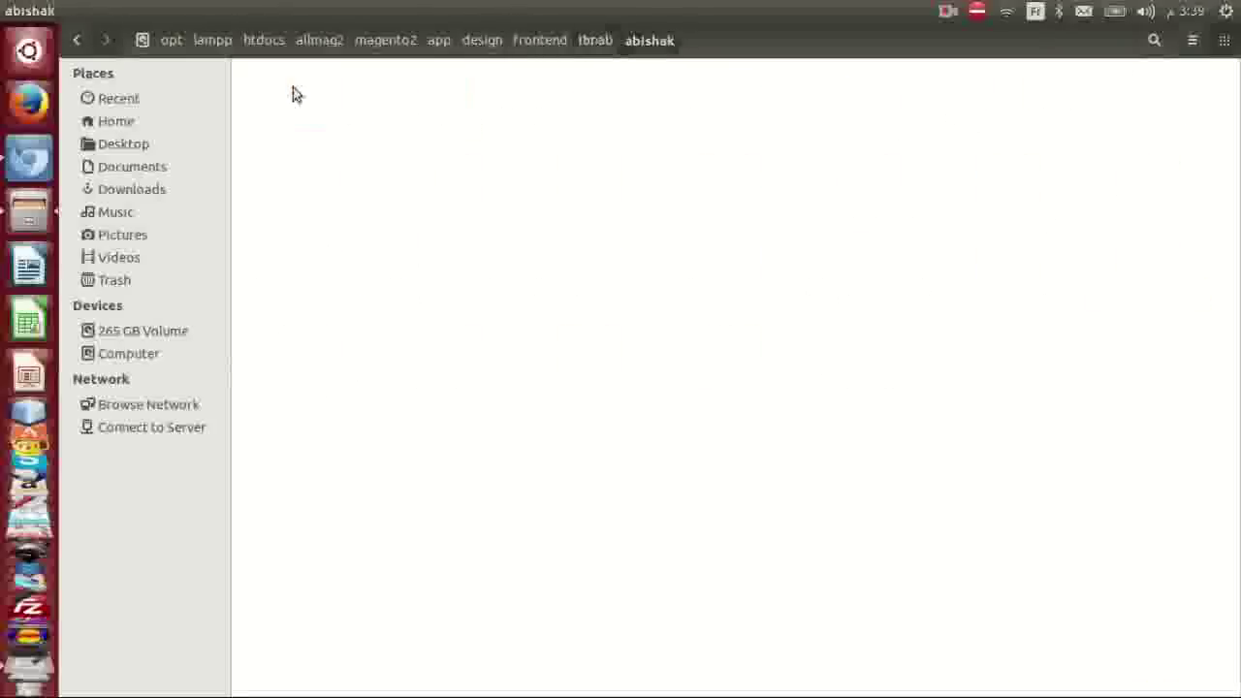
pyautogui.hotkey('ctrl', 'v')
pyautogui.hotkey('alt', 'Tab')
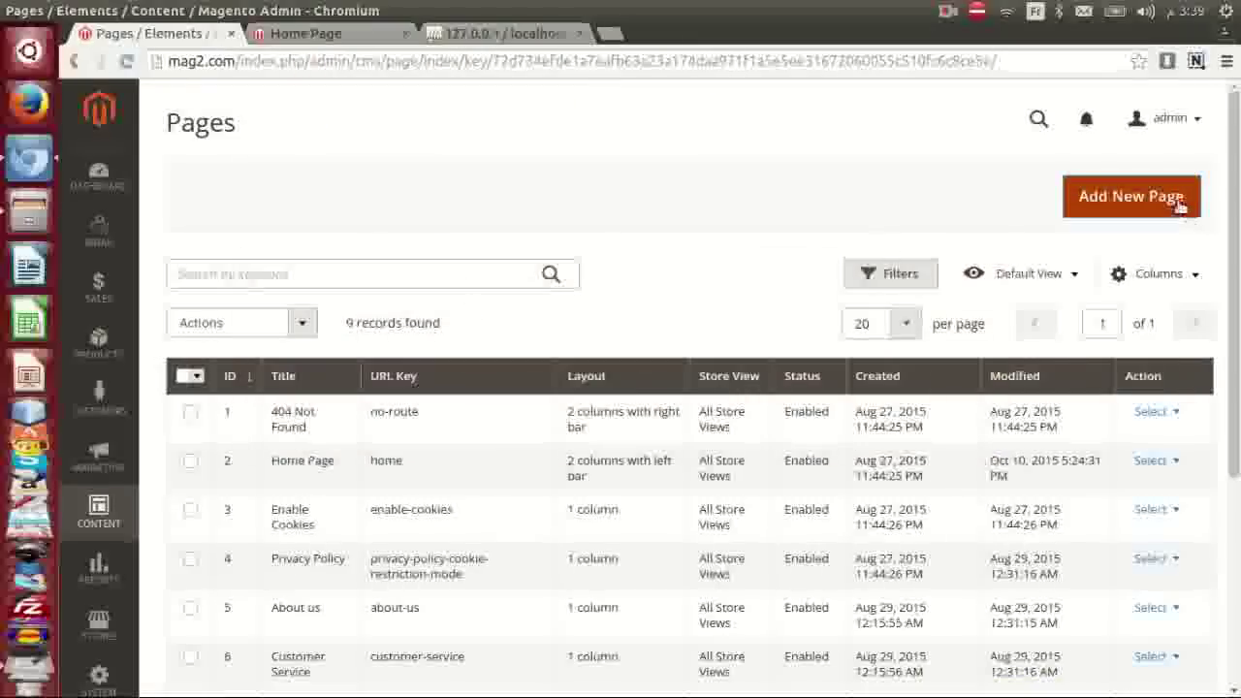
pyautogui.click(1180, 206)
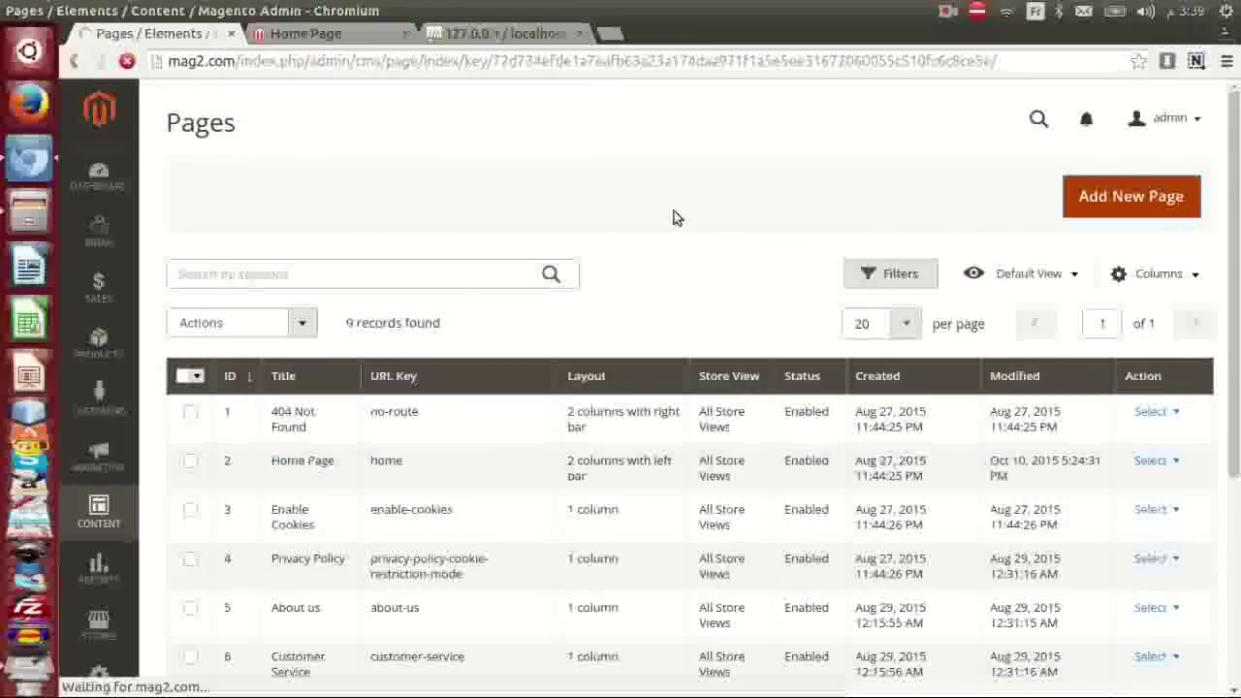
# - Expand abishak's web, Magento_Theme and web/css folders in gedit's file browser
pyautogui.hotkey('alt', 'Tab')
pyautogui.hotkey('alt', 'Tab')
pyautogui.hotkey('alt', 'Tab')
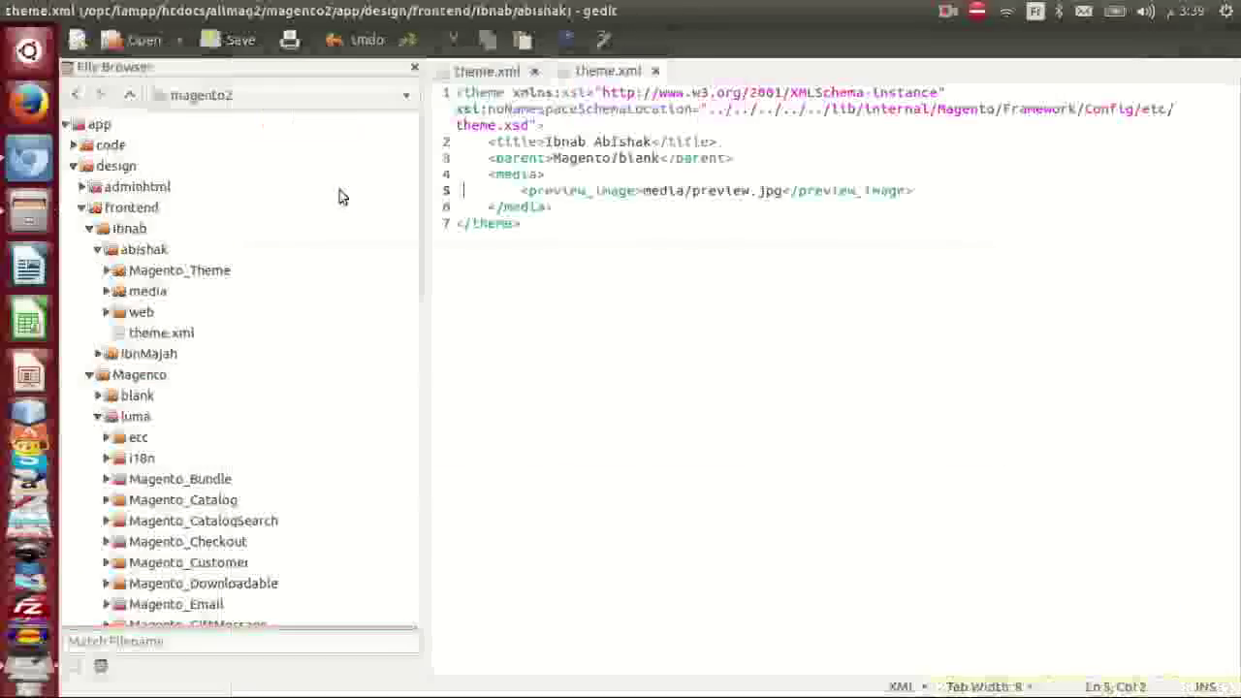
pyautogui.click(107, 313)
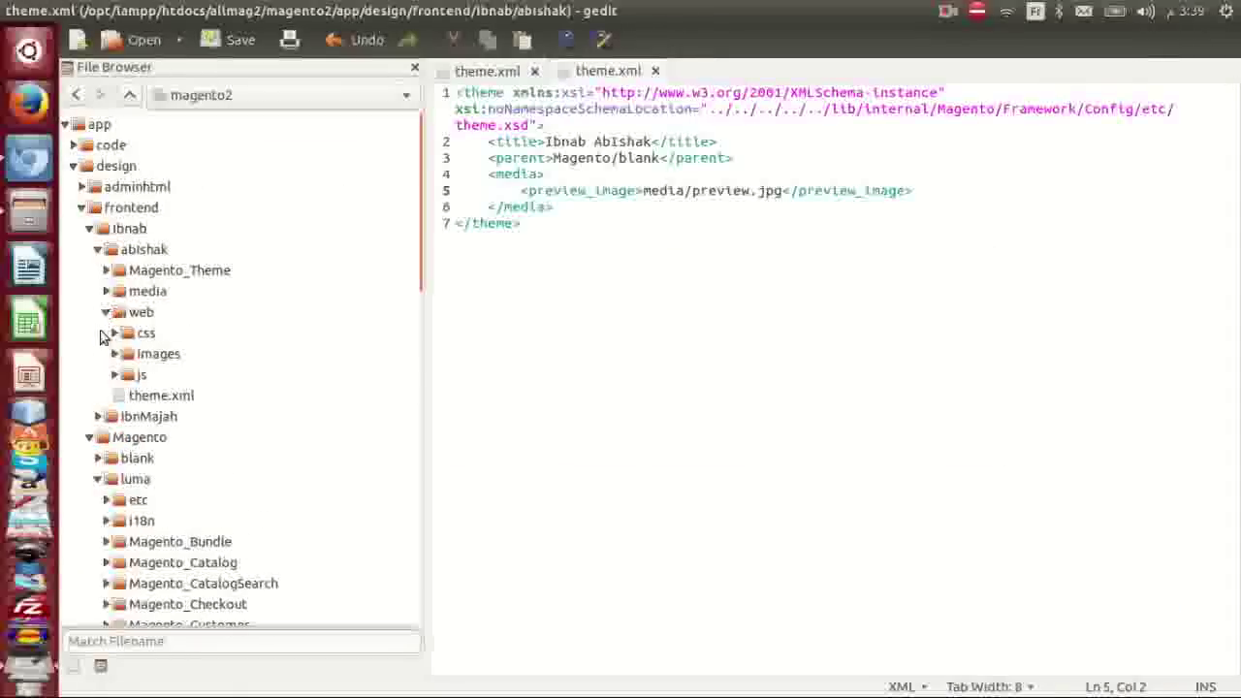
pyautogui.click(106, 270)
pyautogui.scroll(-1, 242, 339)
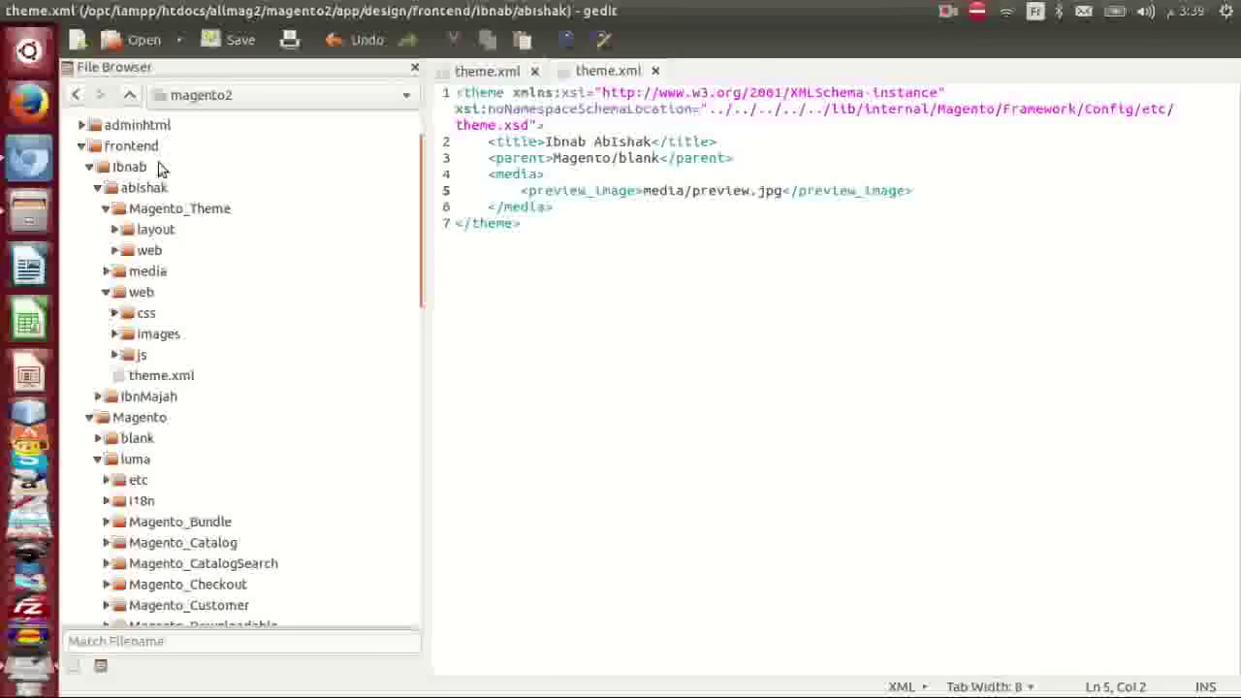
pyautogui.click(114, 313)
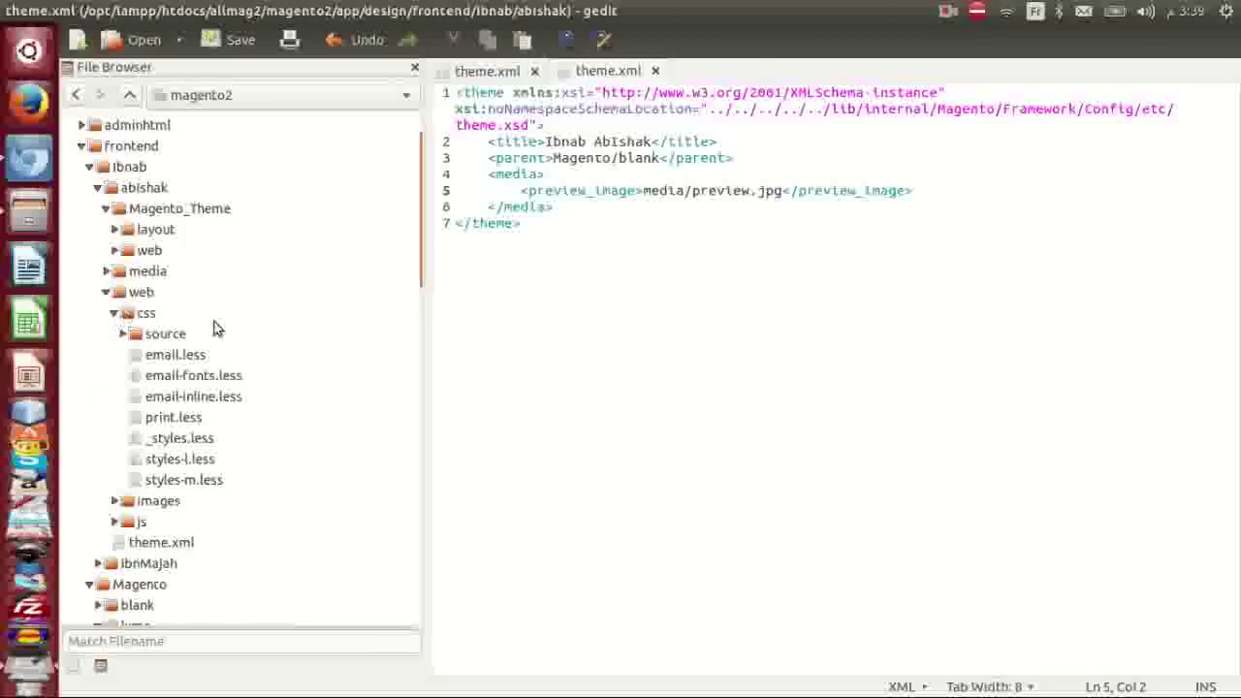
pyautogui.scroll(-1, 213, 329)
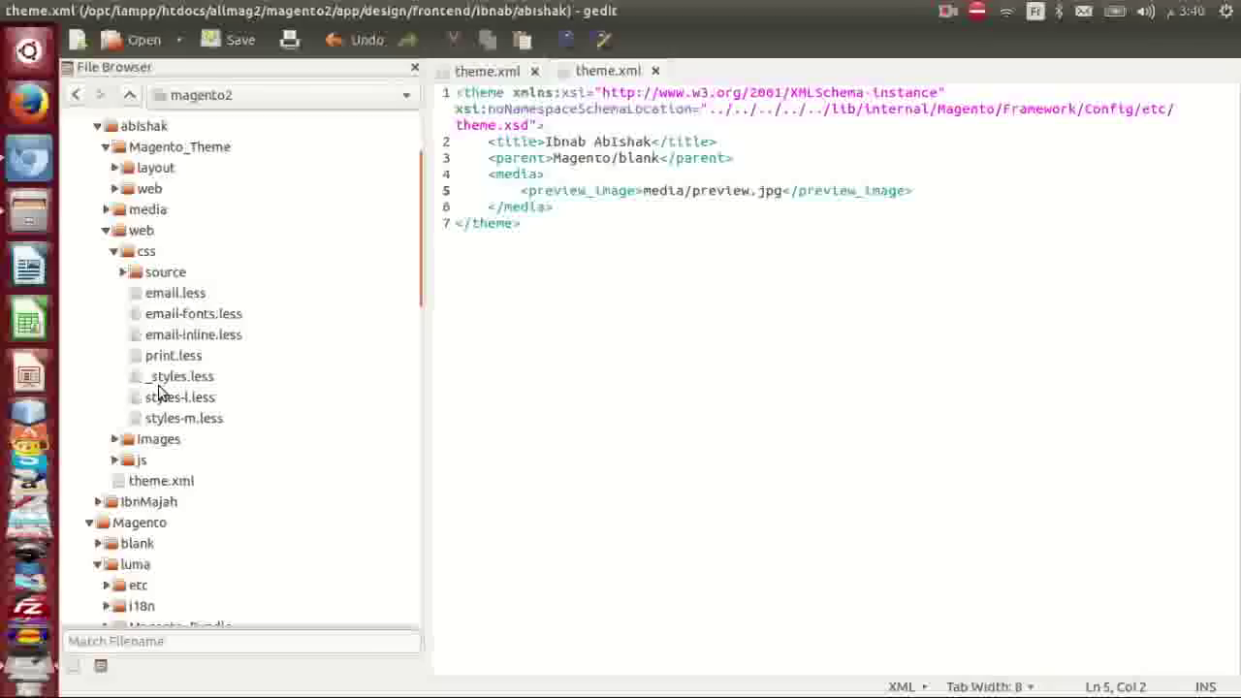
# - Open _styles.less and styles-l.less from the abishak css folder
pyautogui.doubleClick(160, 383)
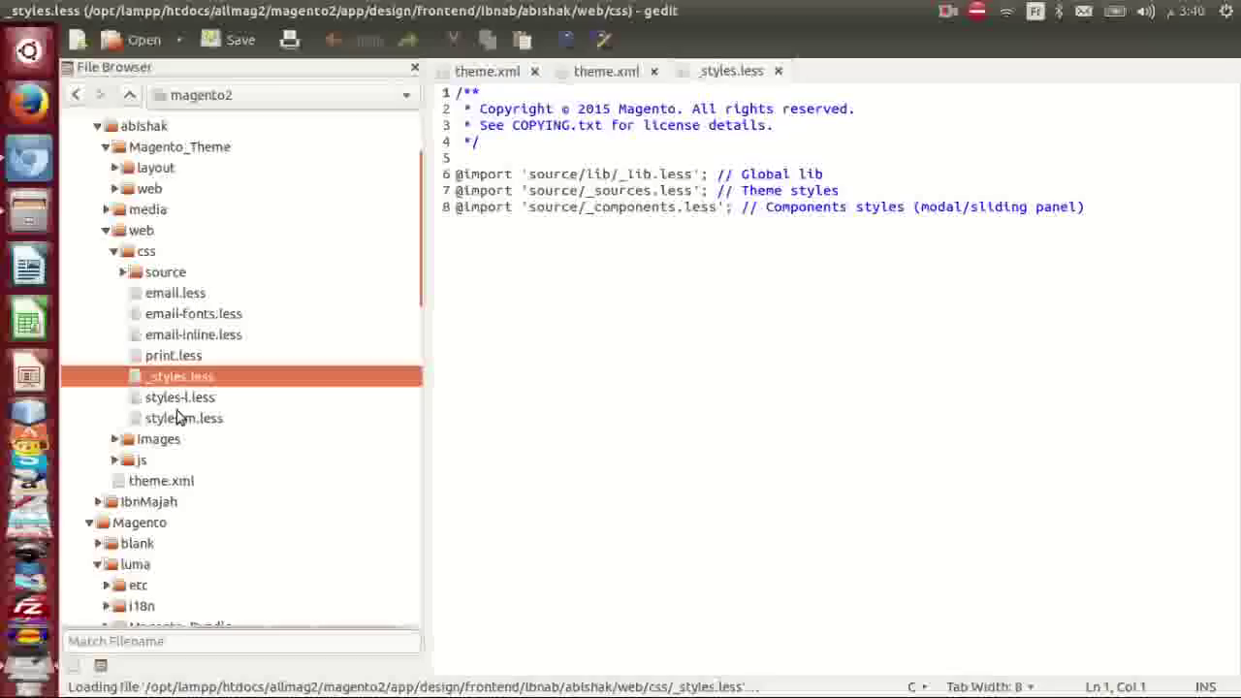
pyautogui.doubleClick(174, 401)
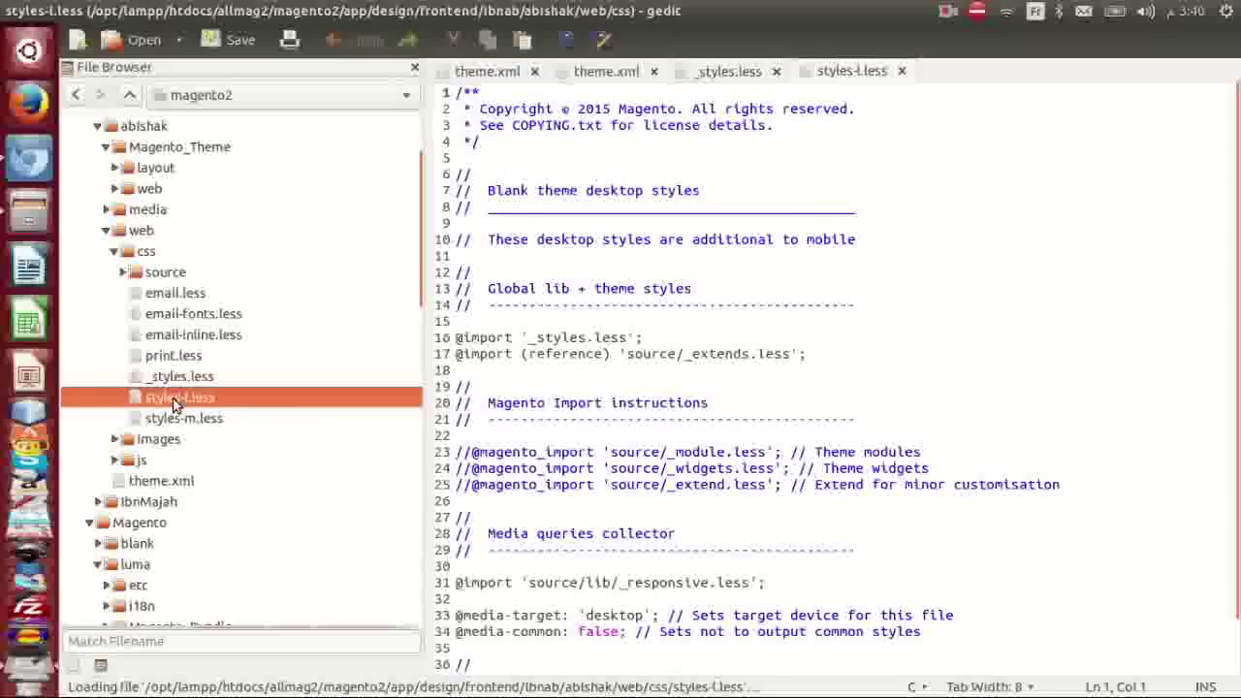
pyautogui.scroll(-1, 781, 365)
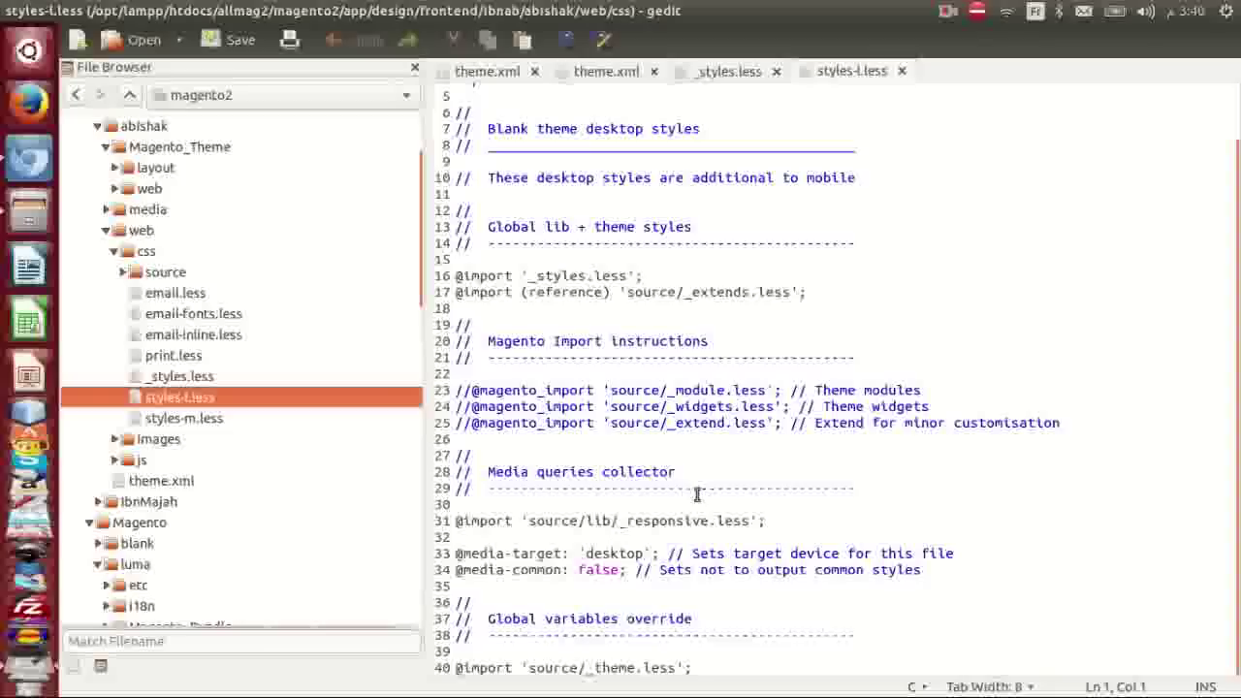
pyautogui.moveTo(514, 276); pyautogui.dragTo(452, 275)
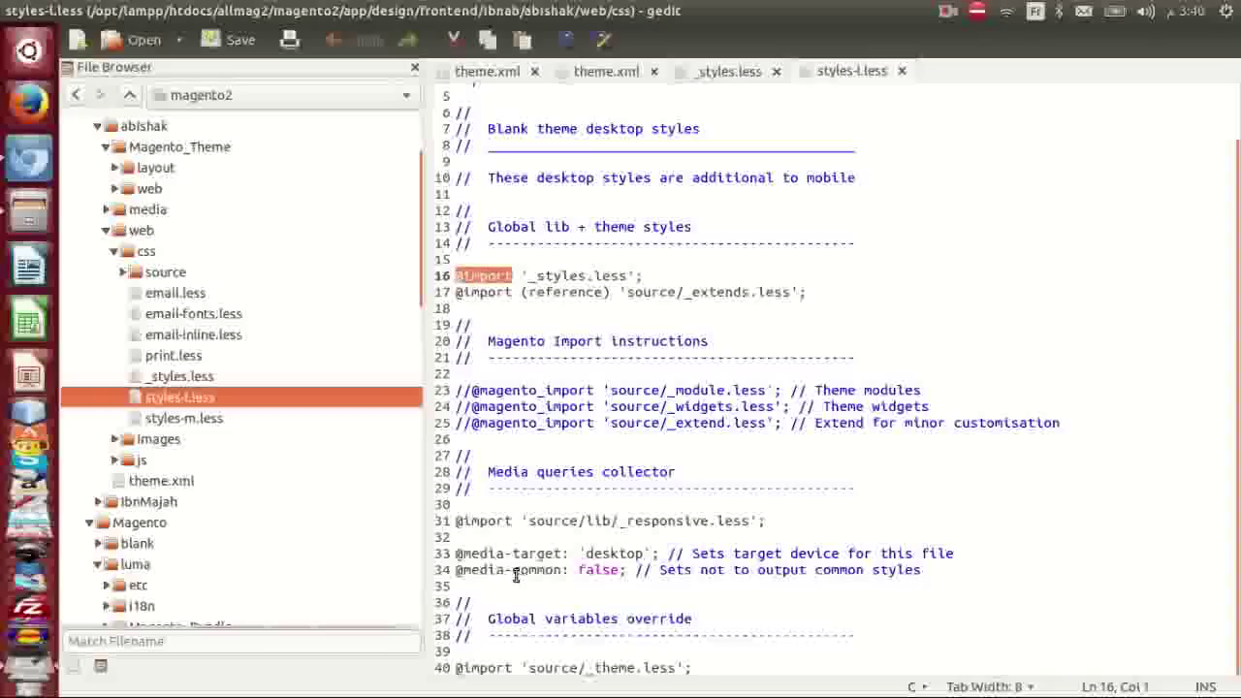
pyautogui.moveTo(568, 554); pyautogui.dragTo(537, 553)
pyautogui.click(456, 554)
pyautogui.moveTo(456, 553); pyautogui.dragTo(562, 559)
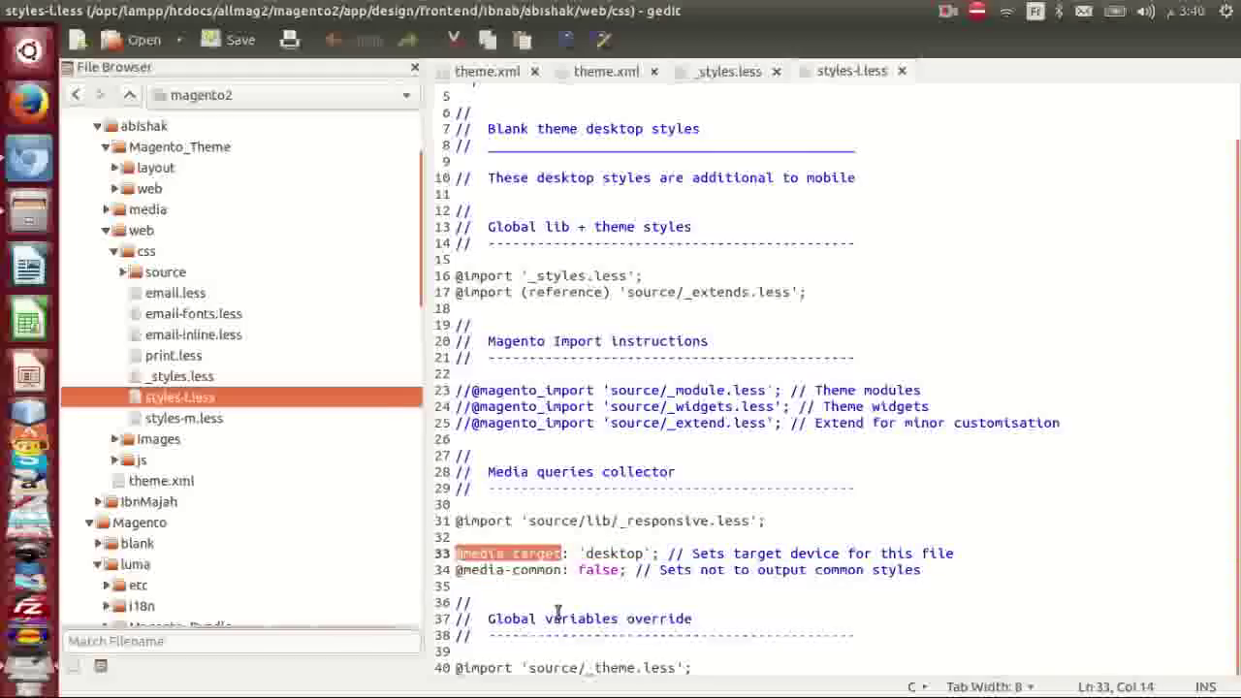
pyautogui.moveTo(648, 554); pyautogui.dragTo(580, 553)
# - Title the new CMS page 'Home Page Ibishak' by editing the earlier IbnMajah title
pyautogui.hotkey('alt', 'Tab')
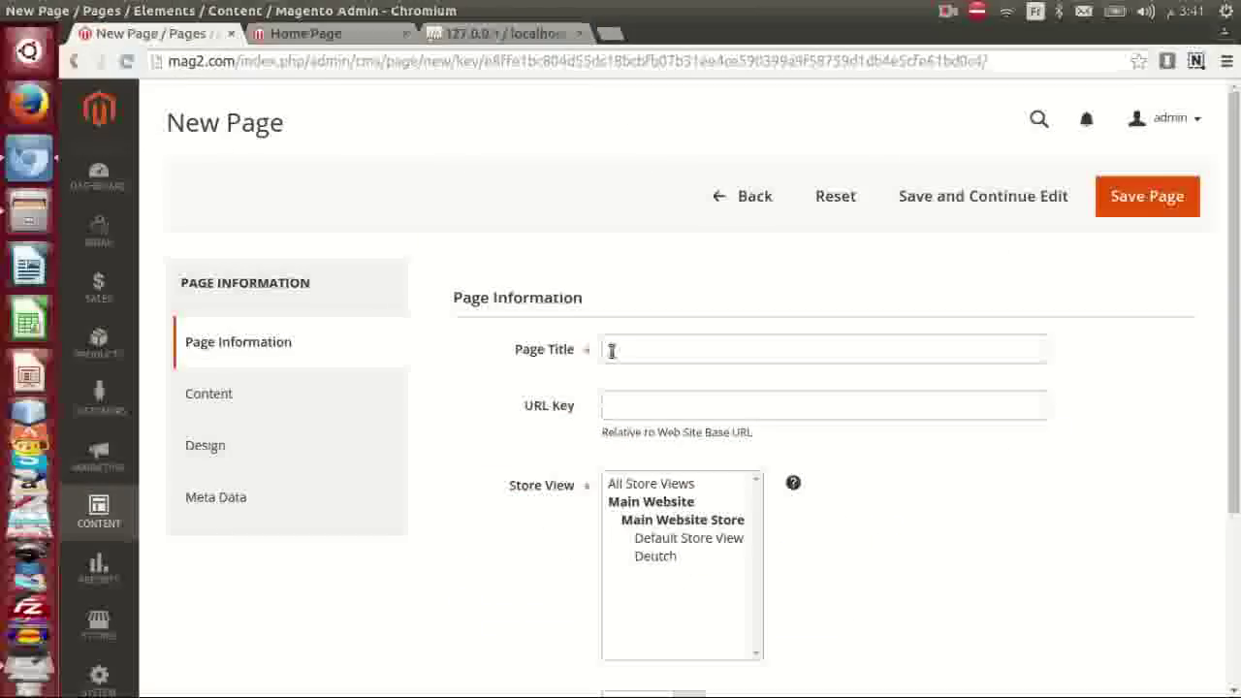
pyautogui.click(612, 351)
pyautogui.write('Home')
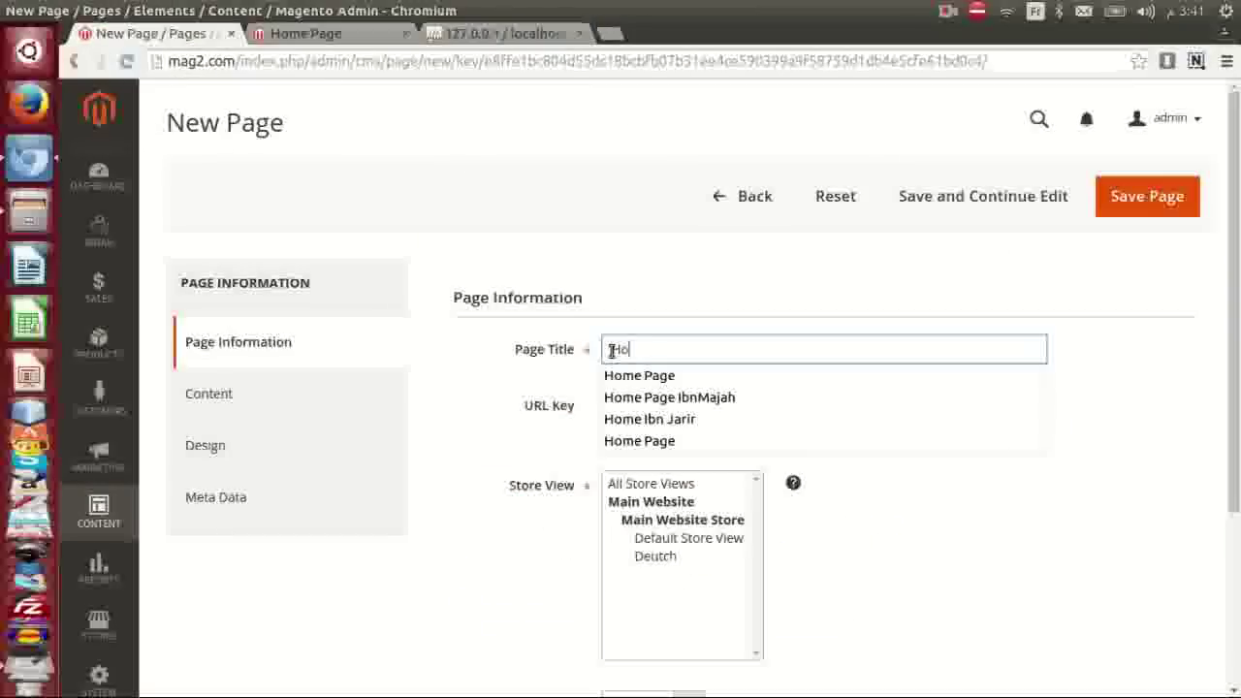
pyautogui.click(673, 397)
pyautogui.moveTo(754, 352); pyautogui.dragTo(706, 350)
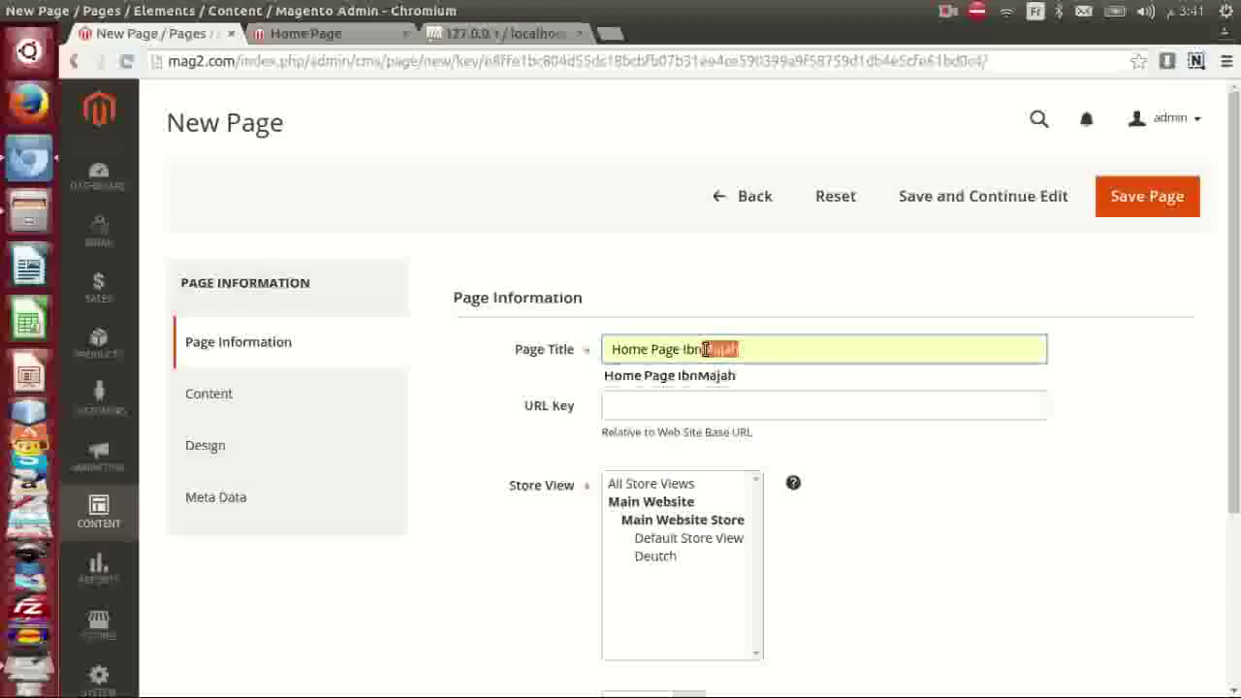
pyautogui.press('BackSpace')
pyautogui.press('BackSpace')
pyautogui.write('is')
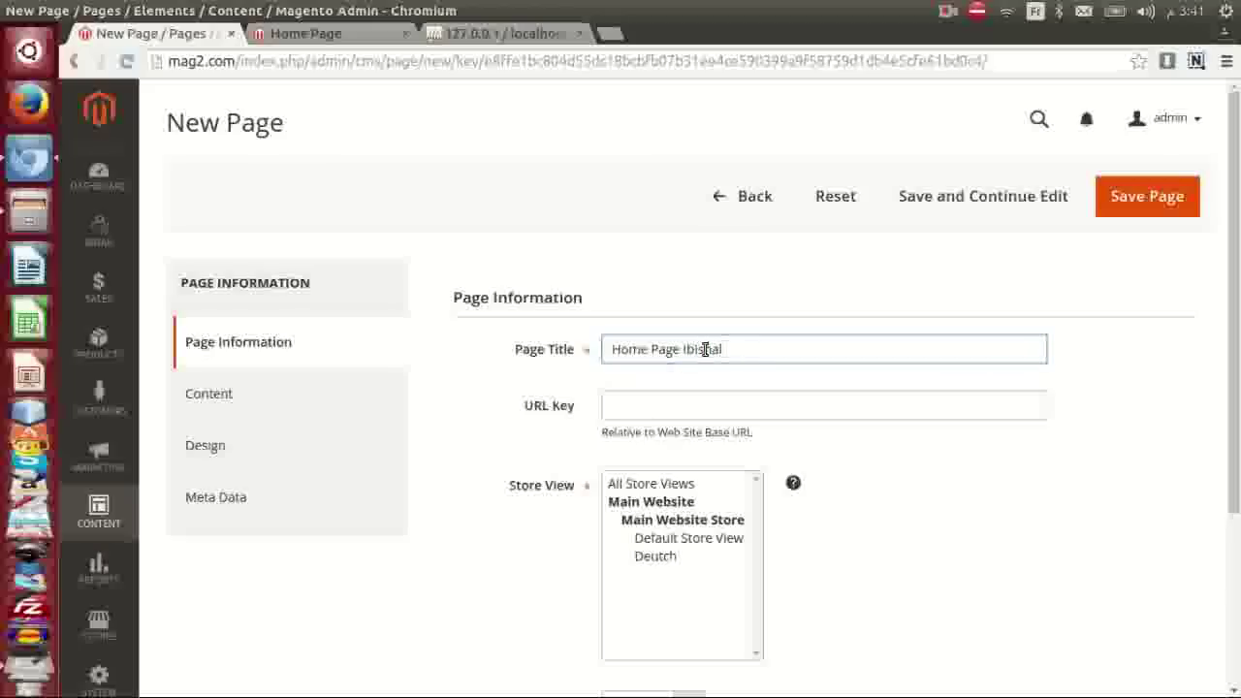
pyautogui.write('hak')
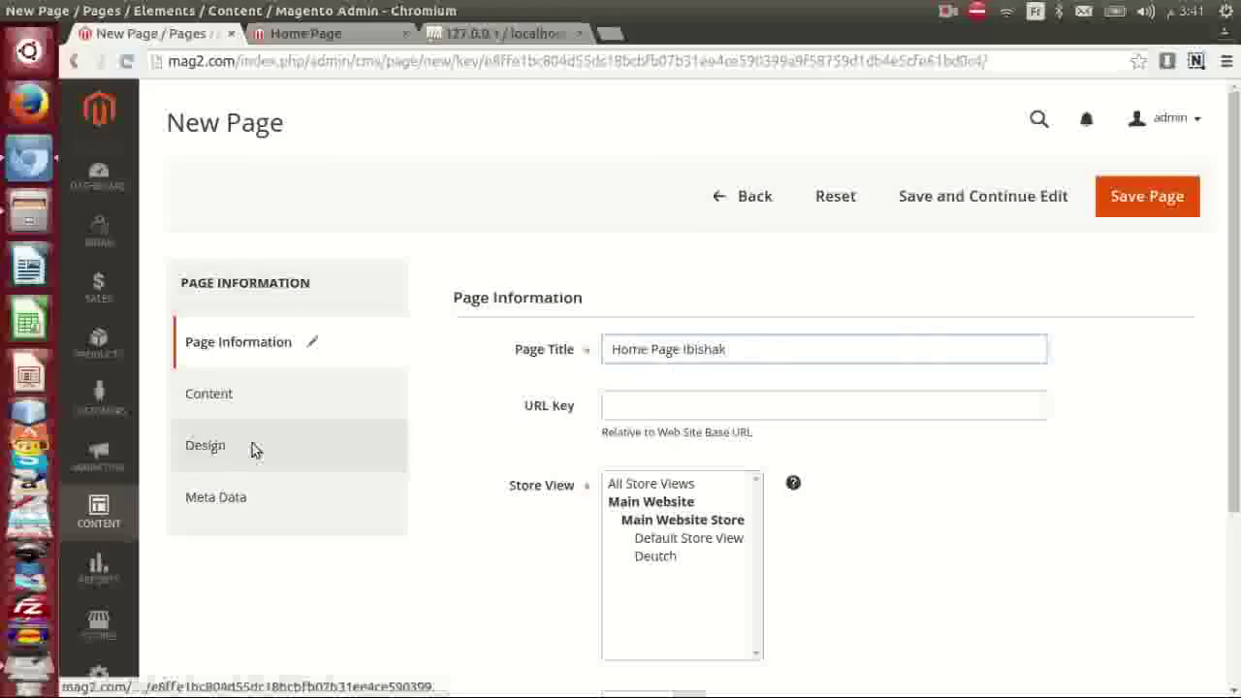
# - Leave the page content empty in raw HTML, assign All Store Views, and save the page
pyautogui.click(250, 445)
pyautogui.click(249, 250)
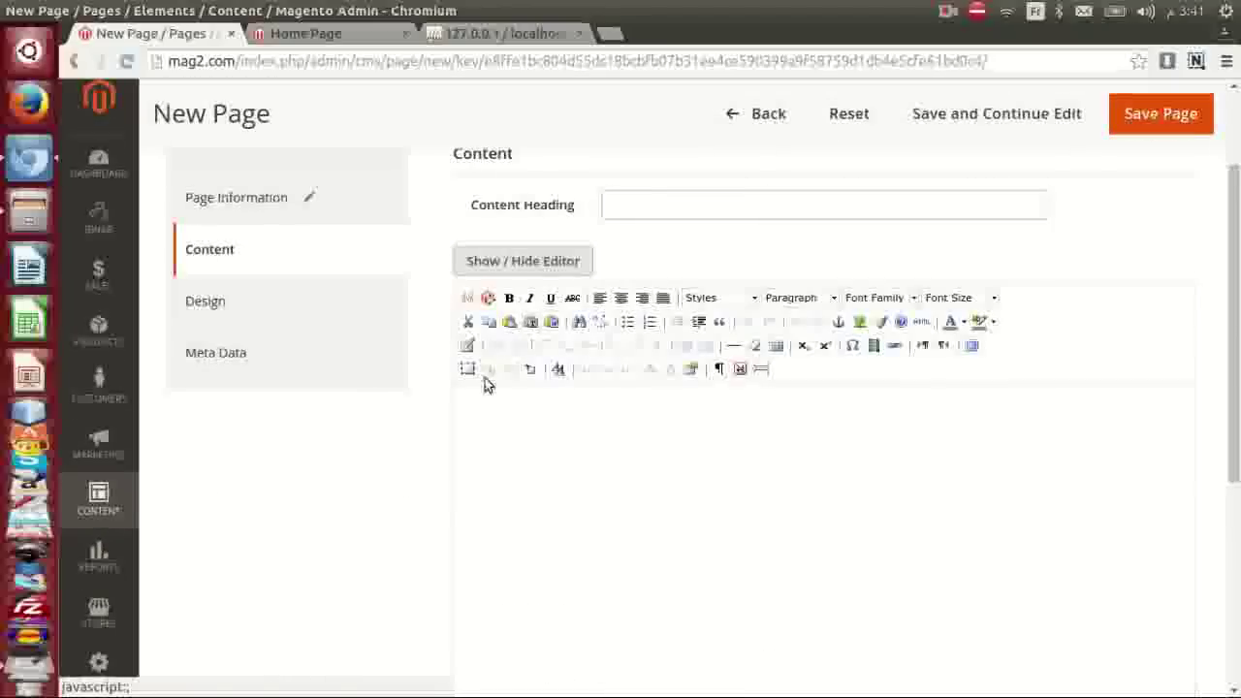
pyautogui.click(521, 264)
pyautogui.click(523, 374)
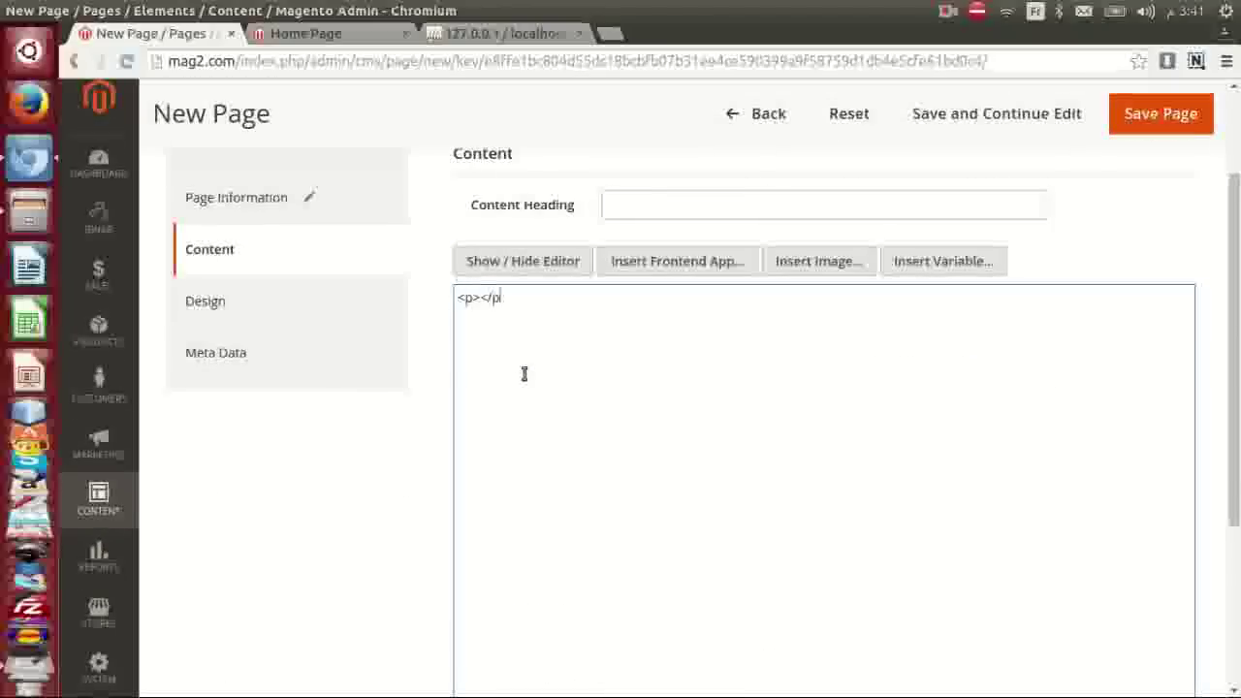
pyautogui.click(1119, 131)
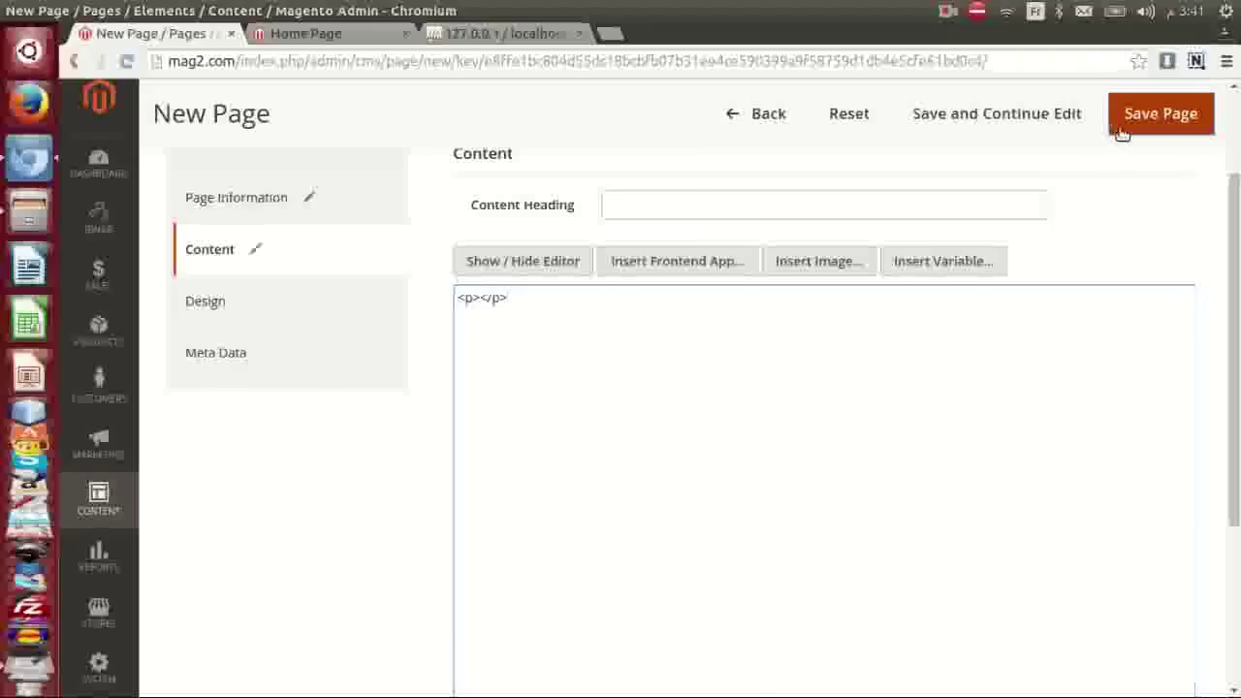
pyautogui.scroll(-3, 377, 321)
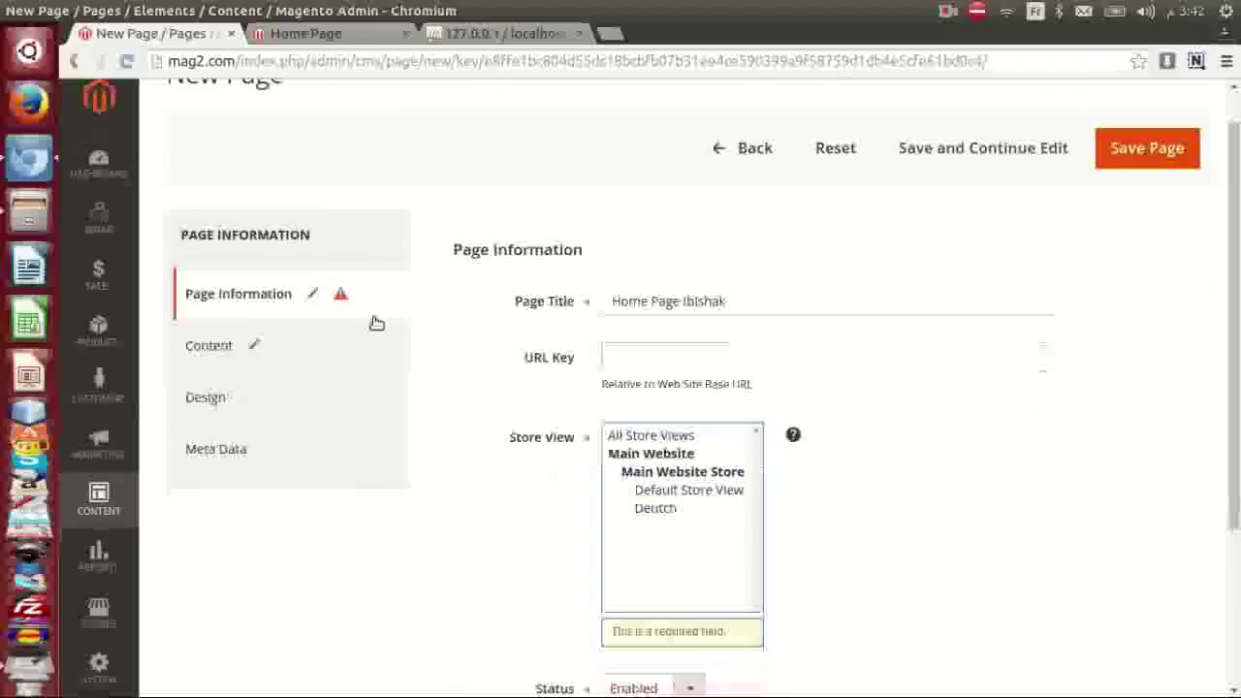
pyautogui.click(684, 341)
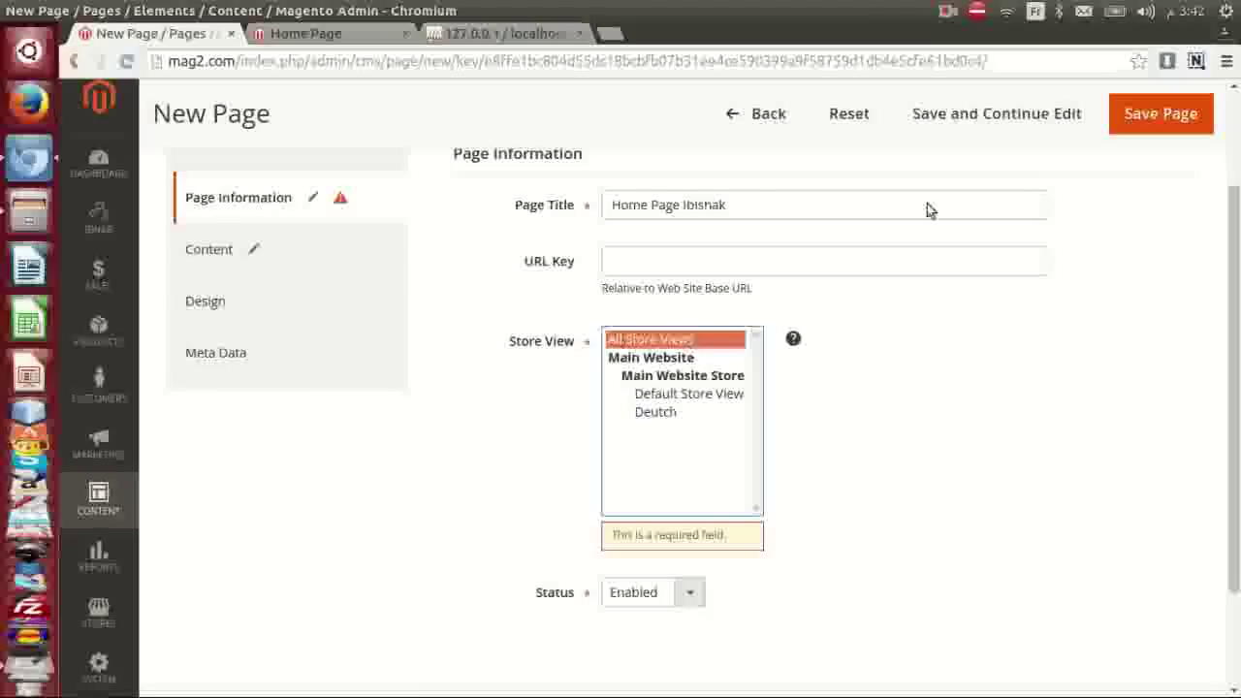
pyautogui.click(1156, 115)
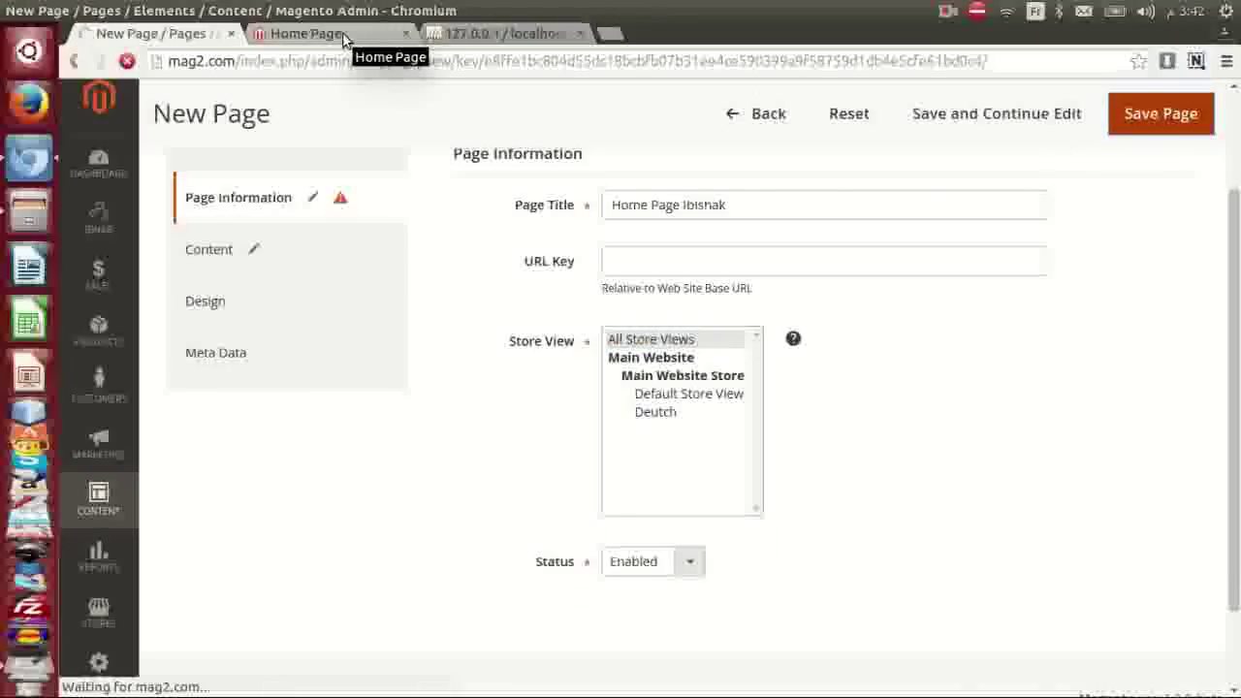
# - In gedit's file browser, expand the Magento root lib/web/css/source folders
pyautogui.hotkey('alt', 'Tab')
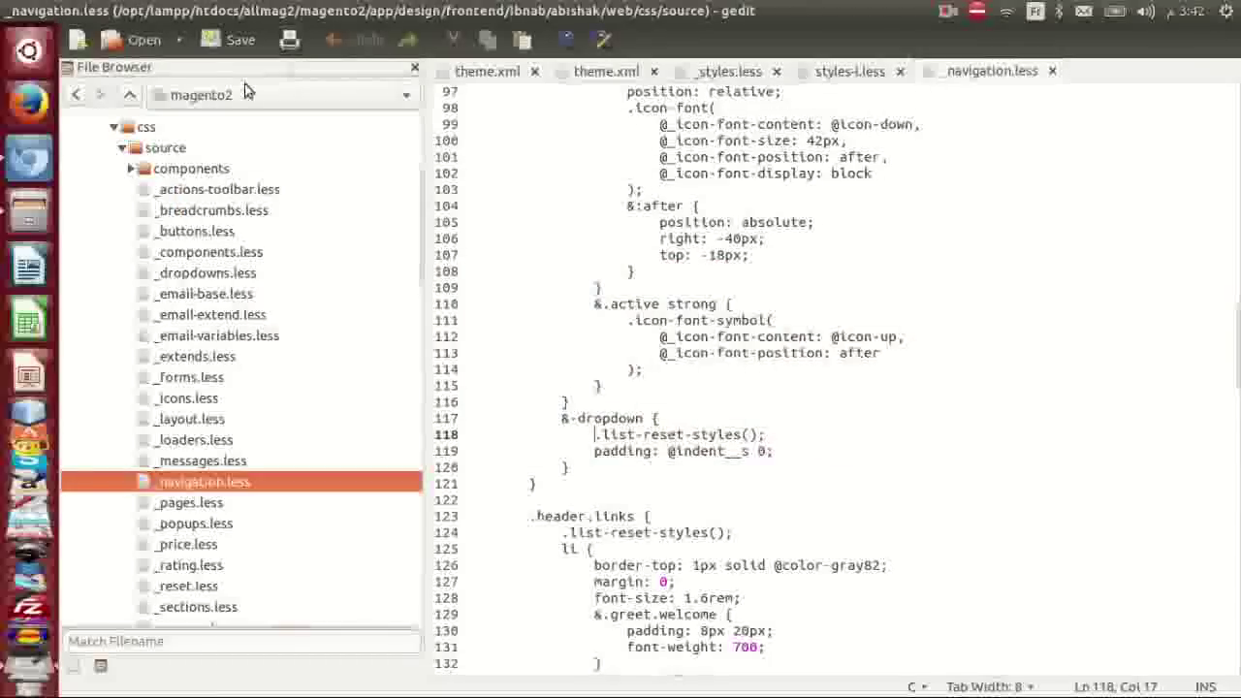
pyautogui.click(114, 127)
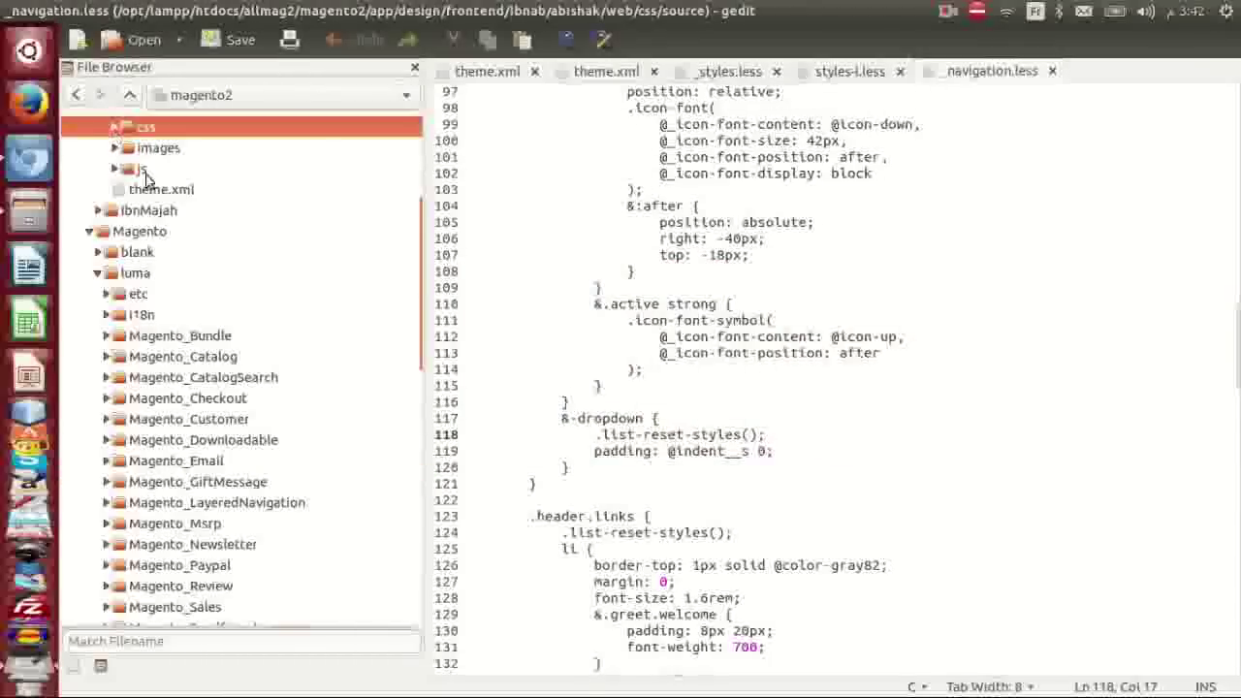
pyautogui.click(113, 128)
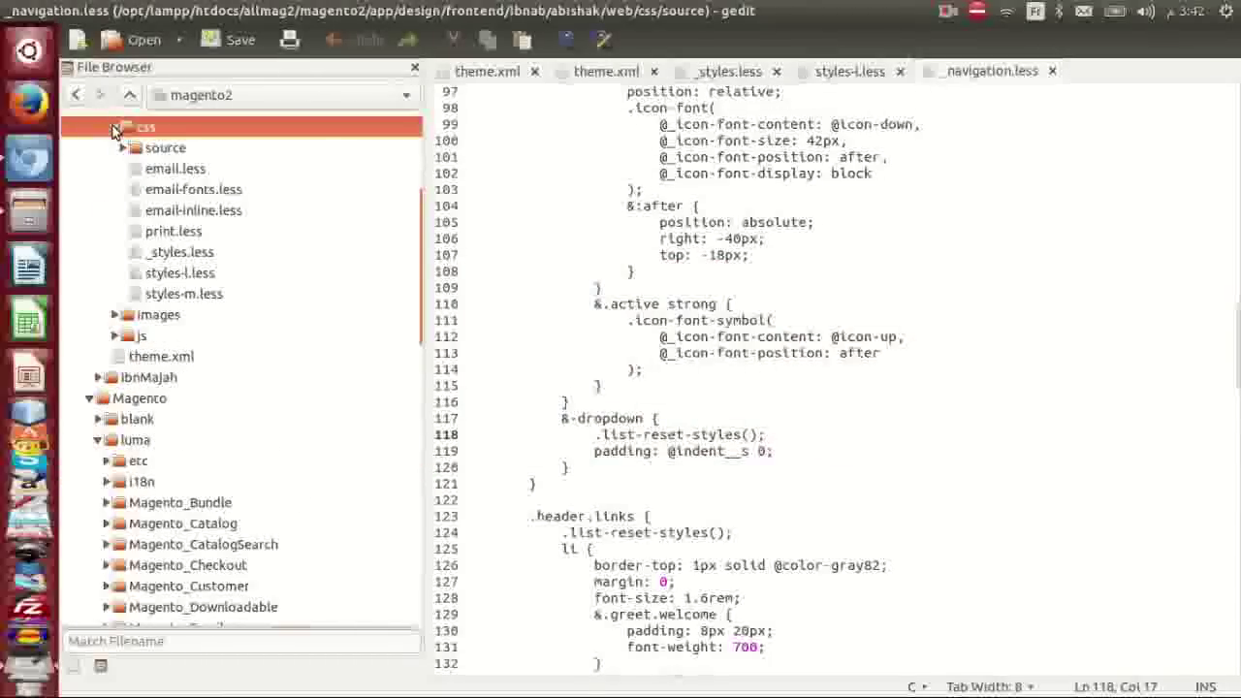
pyautogui.scroll(-5, 191, 230)
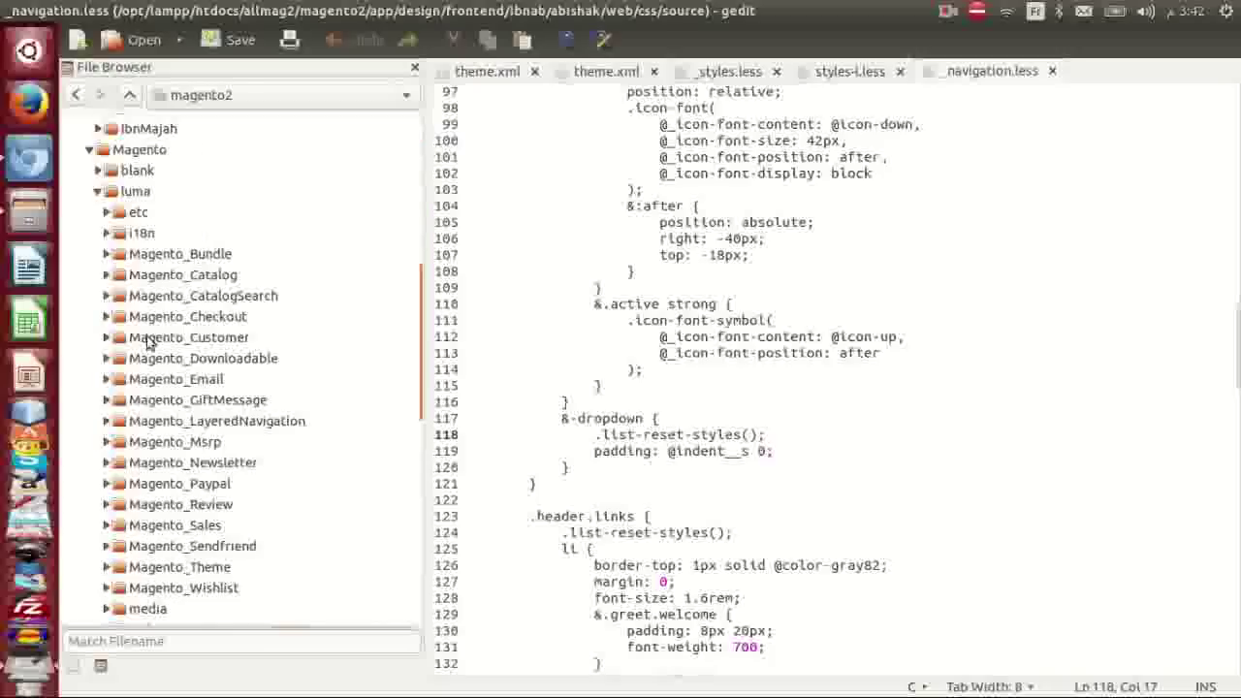
pyautogui.scroll(5, 139, 204)
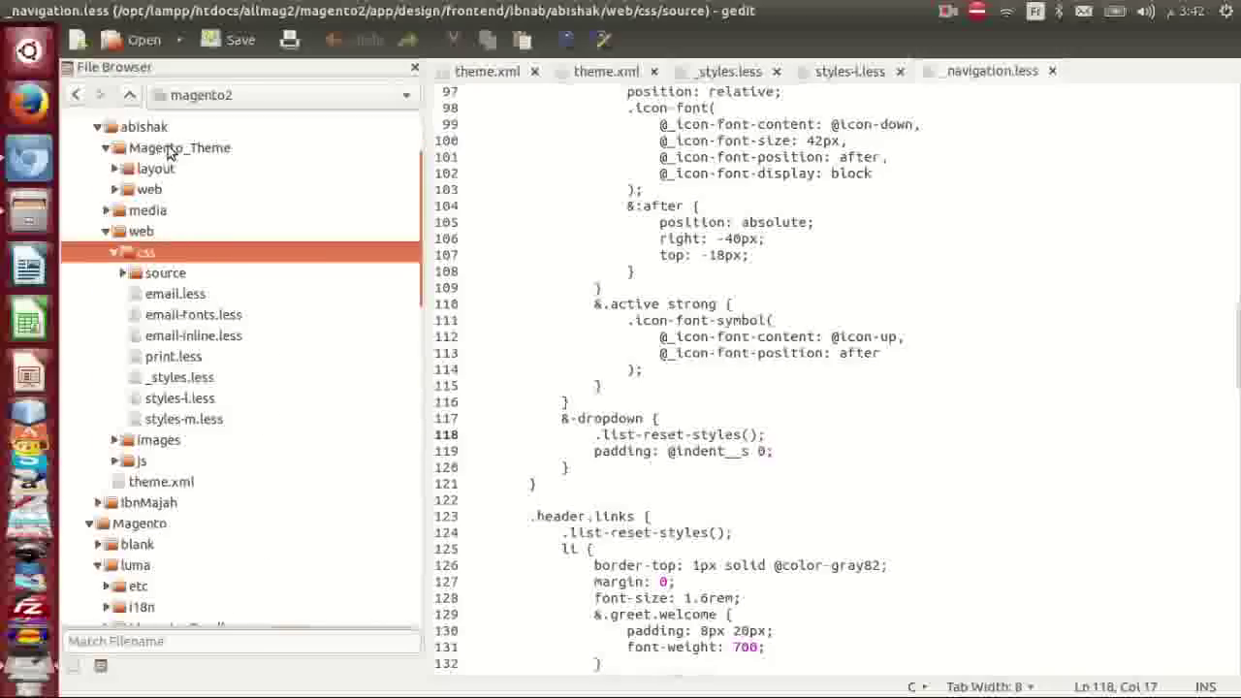
pyautogui.scroll(-10, 158, 290)
pyautogui.scroll(-3, 203, 296)
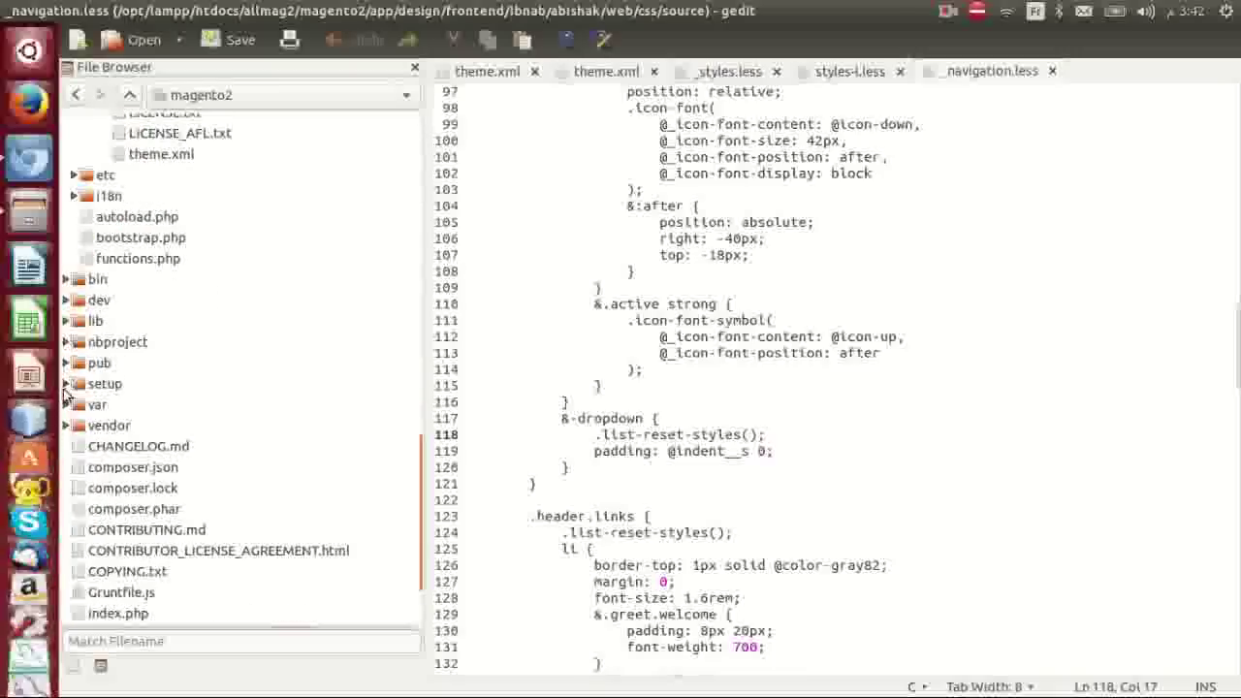
pyautogui.click(65, 321)
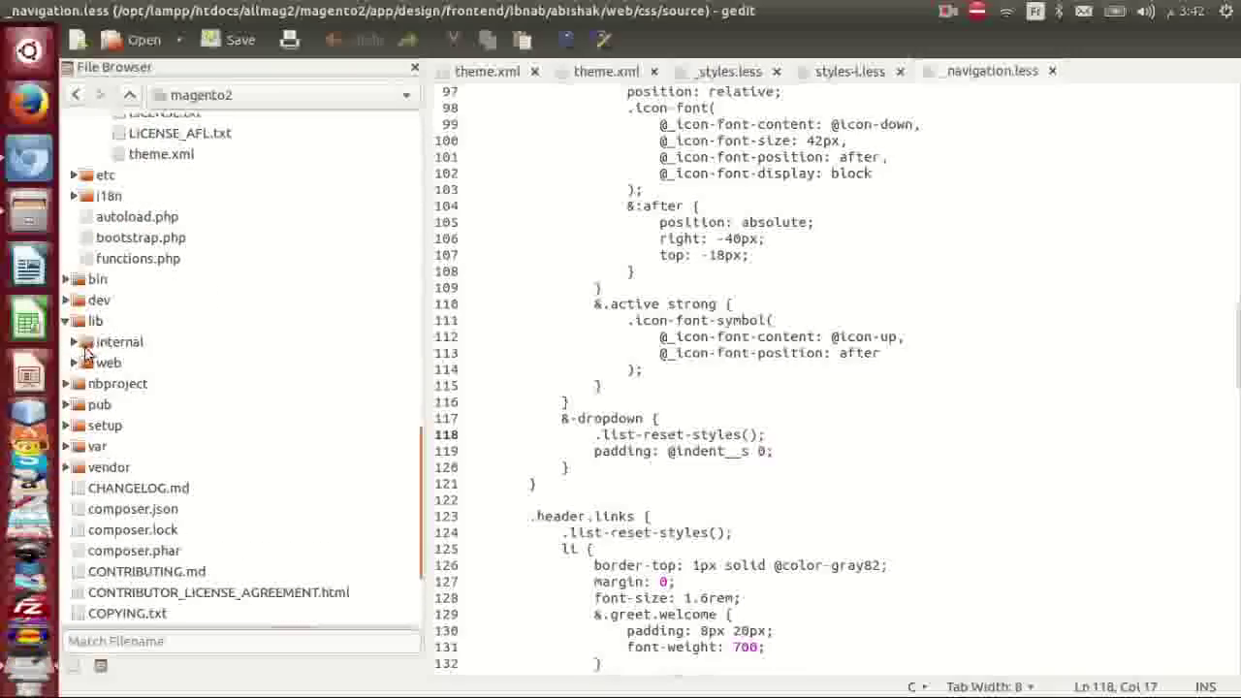
pyautogui.click(73, 363)
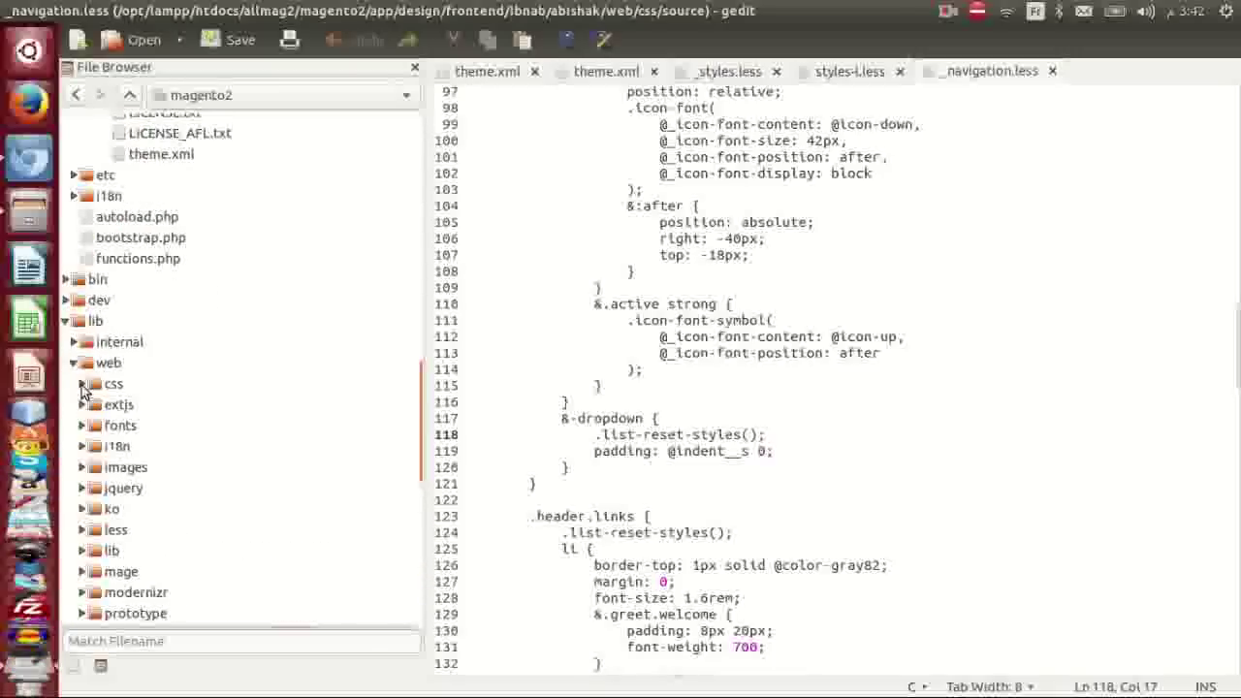
pyautogui.click(82, 385)
pyautogui.click(91, 427)
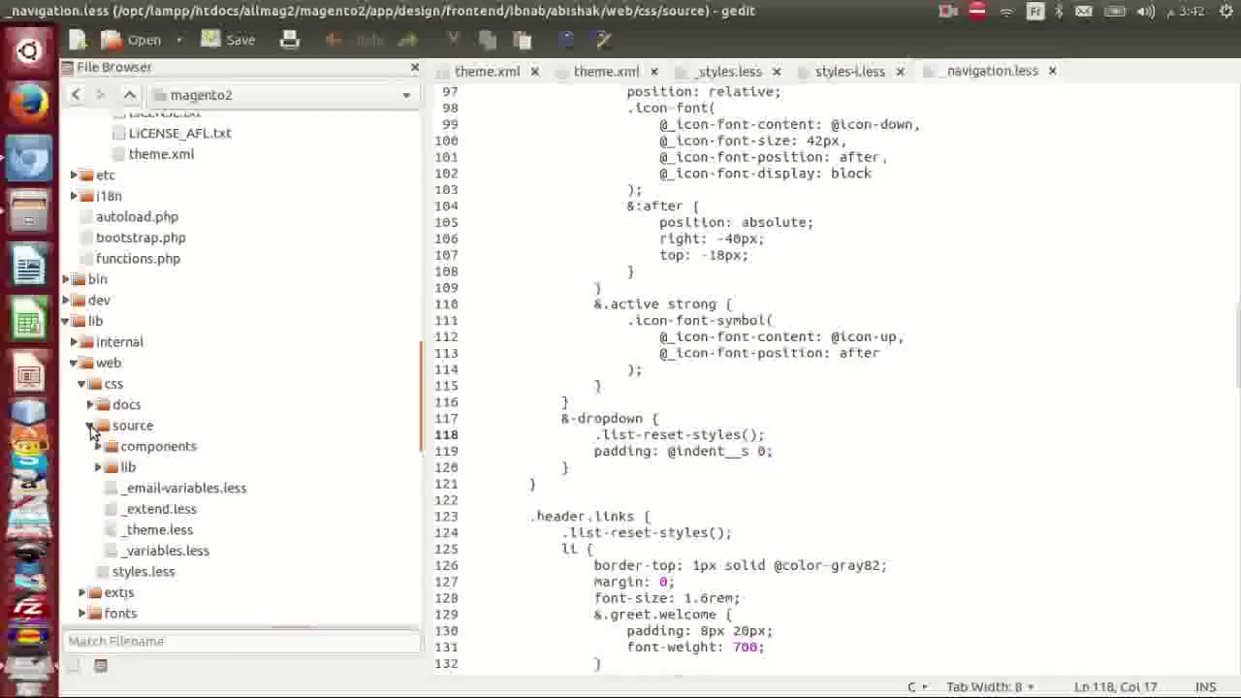
# - Open _colors.less from lib/variables in its own tab and return to the admin Pages grid
pyautogui.doubleClick(134, 463)
pyautogui.scroll(-10, 136, 461)
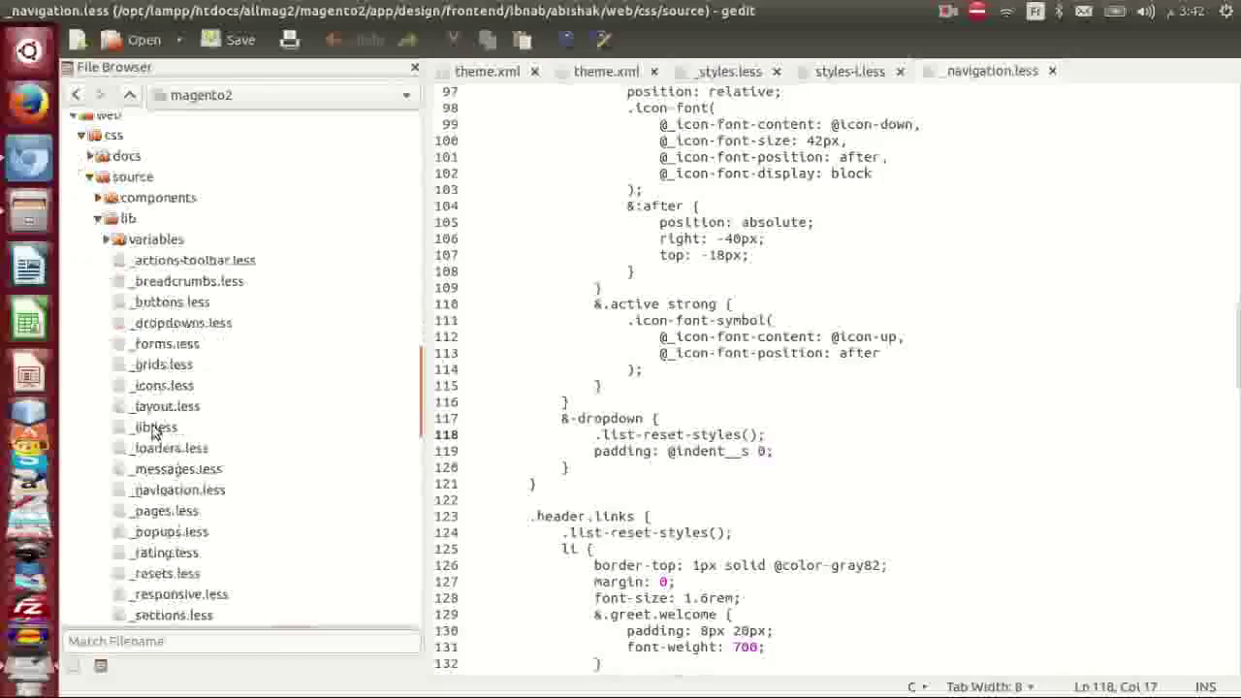
pyautogui.scroll(1, 167, 398)
pyautogui.scroll(5, 167, 398)
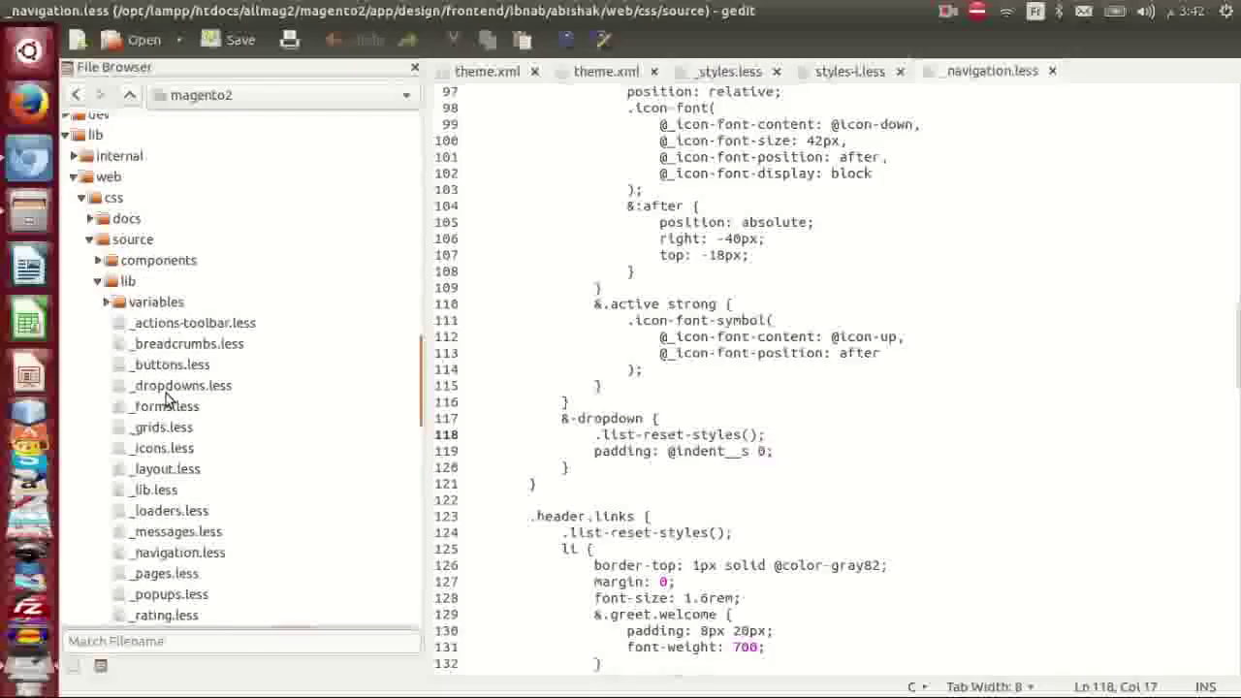
pyautogui.click(106, 302)
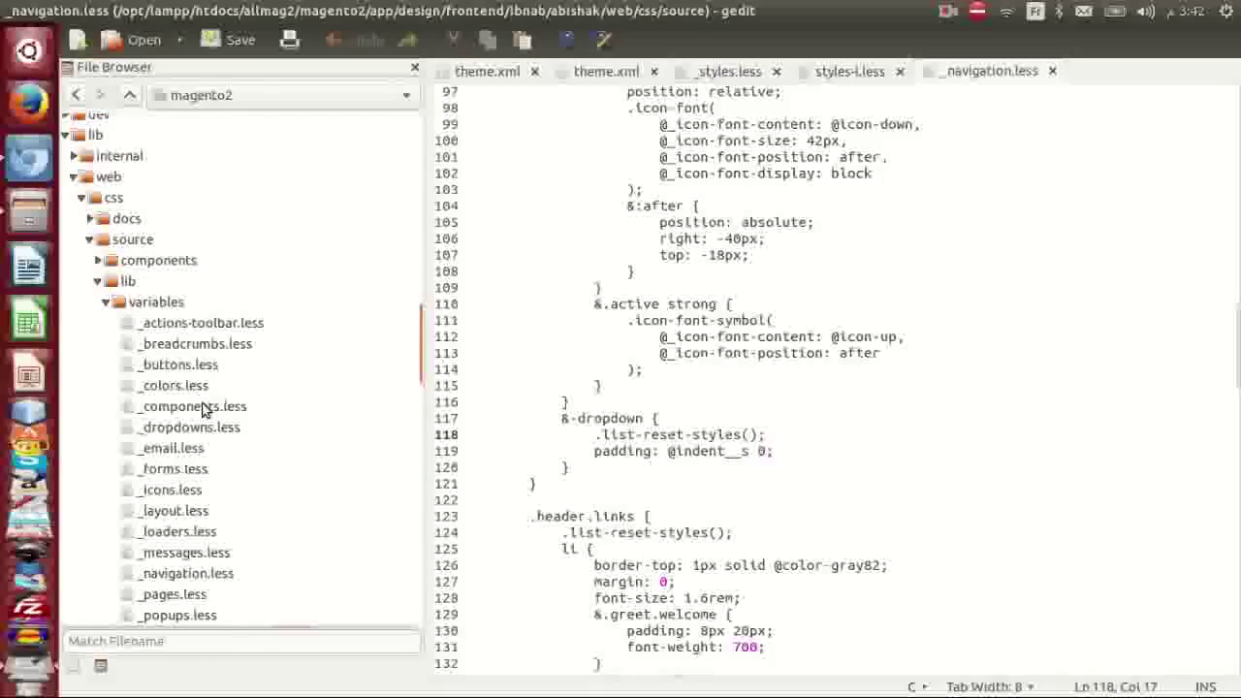
pyautogui.scroll(-1, 199, 388)
pyautogui.doubleClick(175, 321)
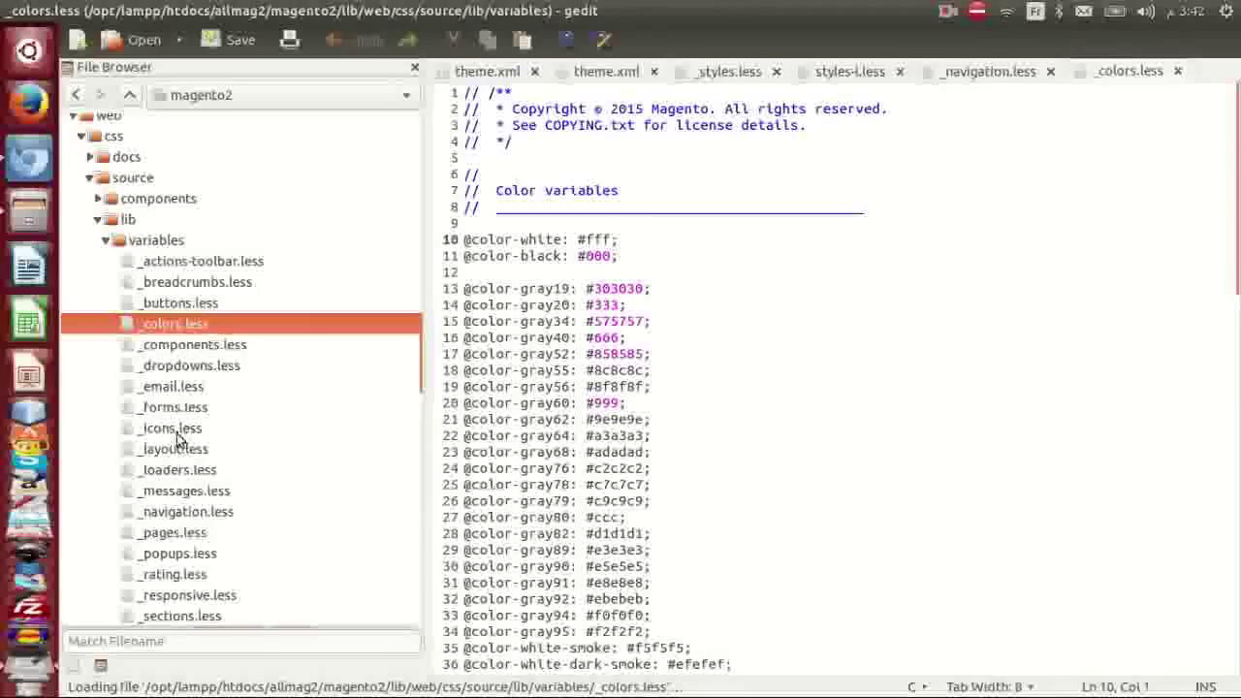
pyautogui.click(105, 242)
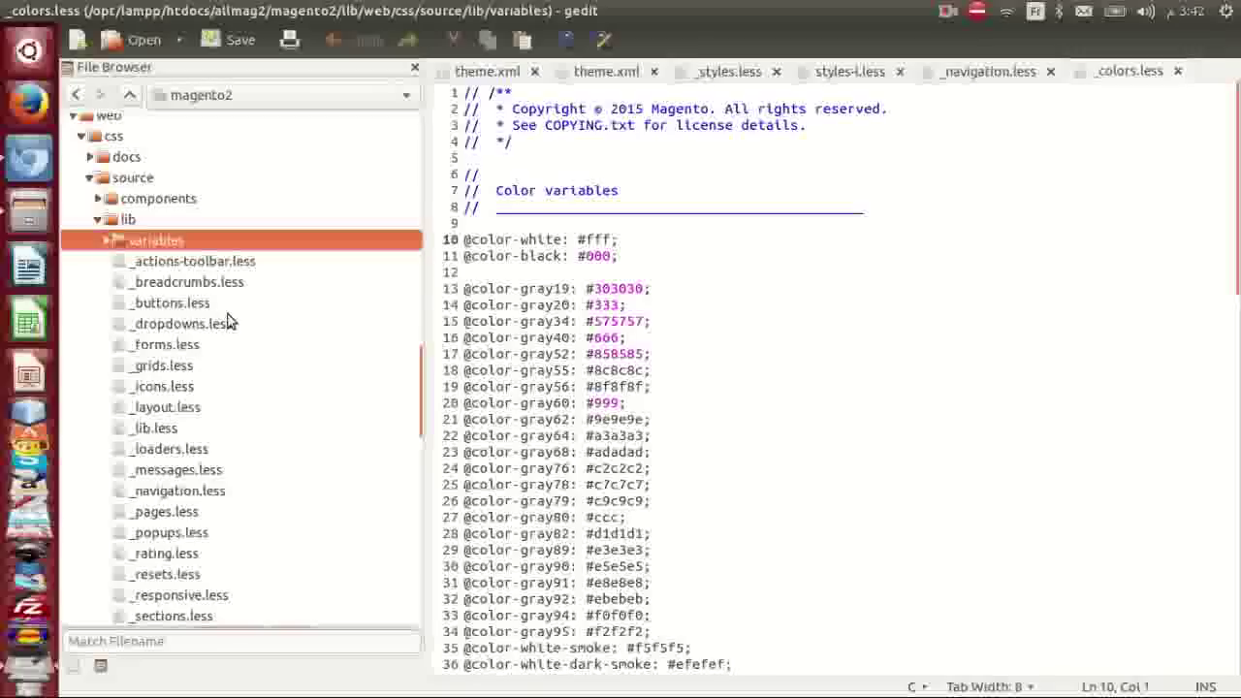
pyautogui.scroll(-3, 230, 322)
pyautogui.scroll(5, 230, 322)
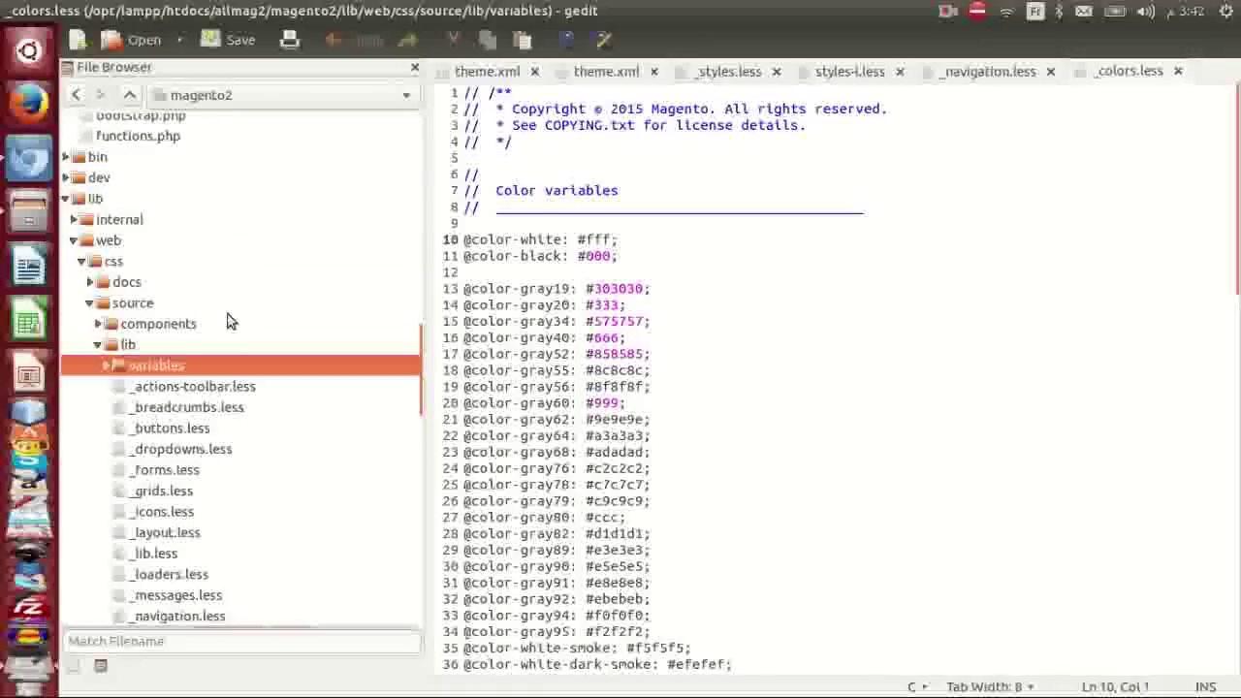
pyautogui.hotkey('alt', 'Tab')
pyautogui.scroll(-2, 656, 166)
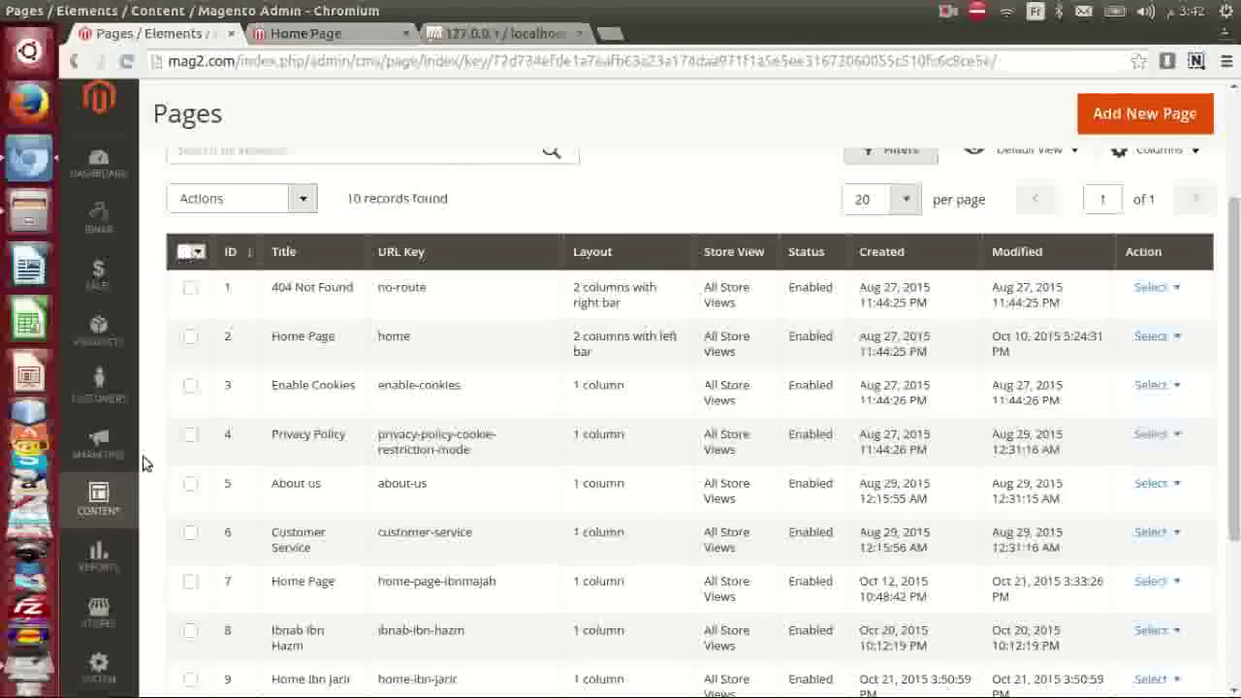
# - Go to Stores > Configuration in the admin, then view the storefront home page tab
pyautogui.click(98, 611)
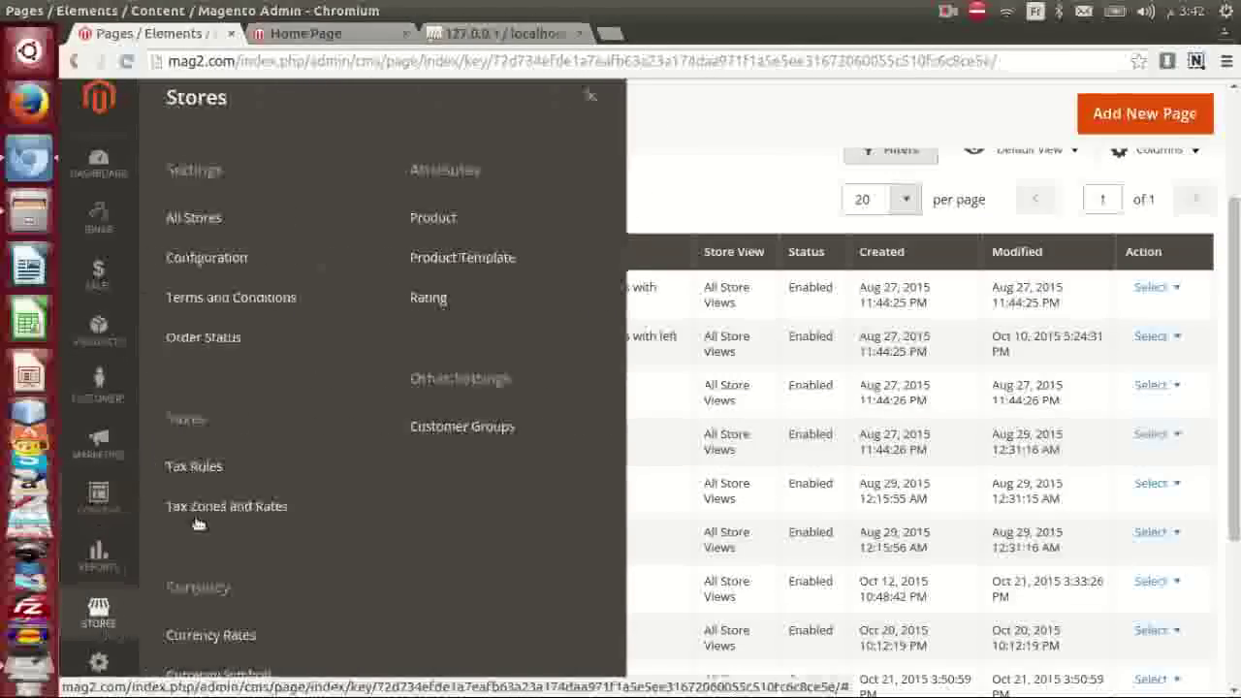
pyautogui.click(238, 272)
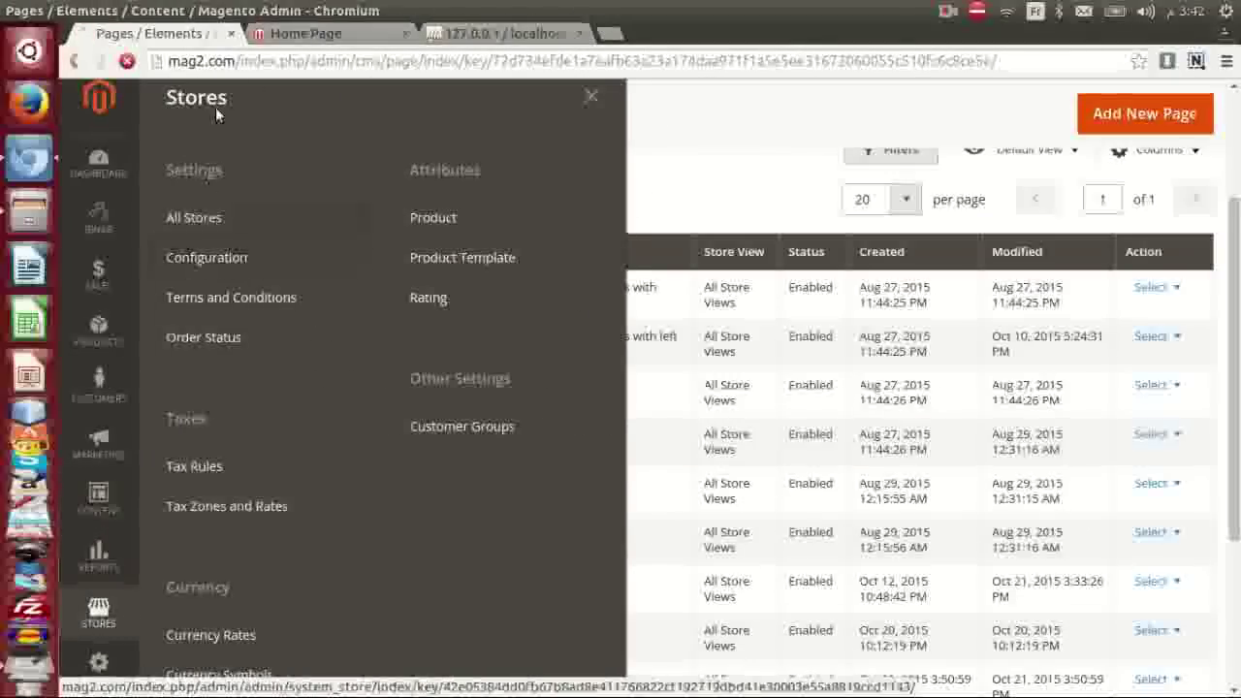
pyautogui.click(303, 39)
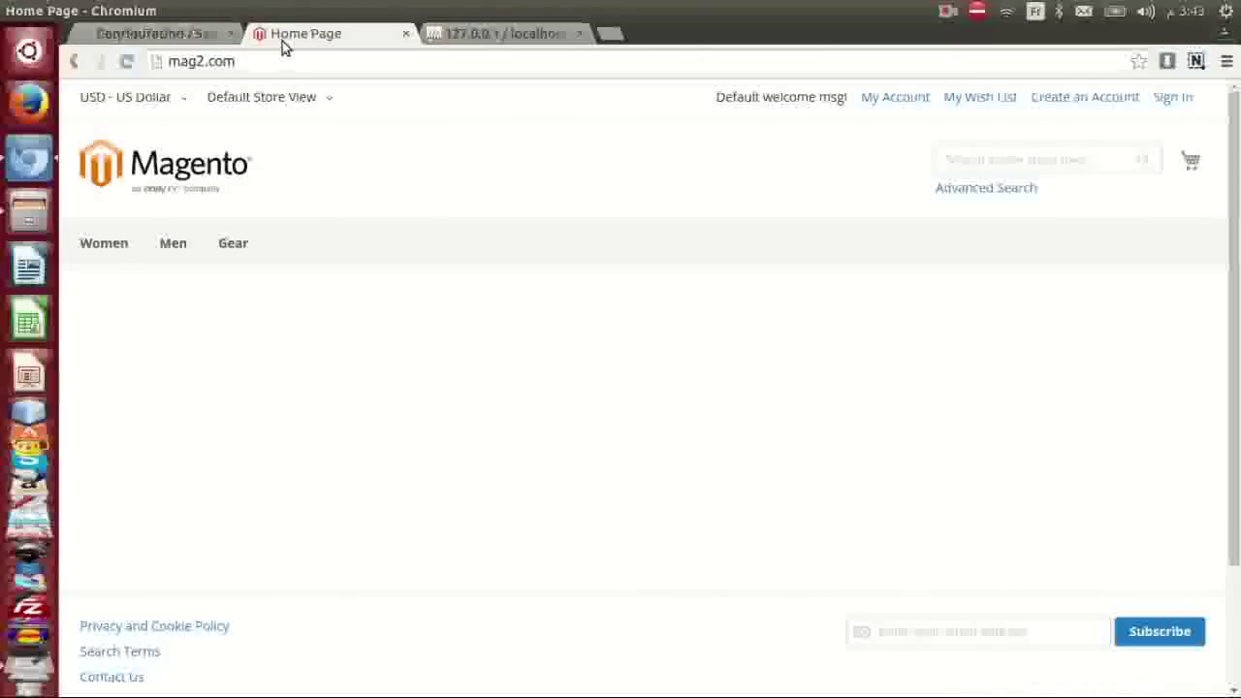
# - Choose Home Page Ibishak as the Web configuration's CMS Home Page, then return to gedit
pyautogui.click(205, 33)
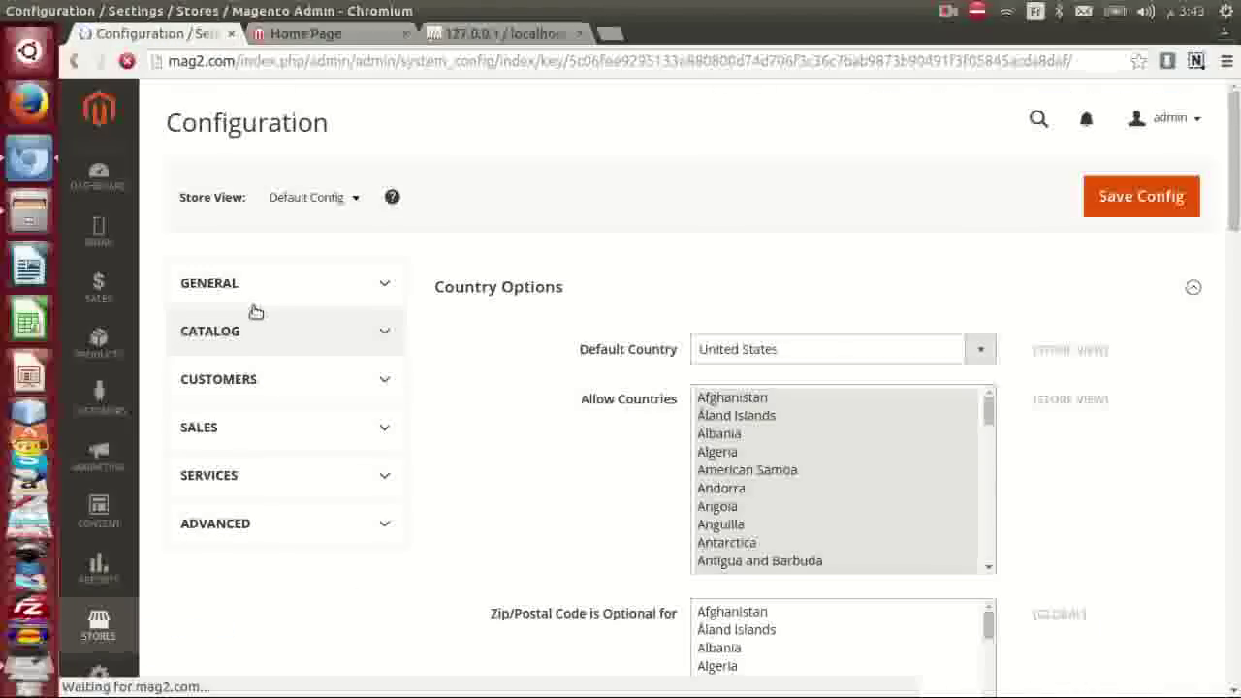
pyautogui.hotkey('alt', 'Tab')
pyautogui.hotkey('alt', 'Tab')
pyautogui.hotkey('alt', 'Tab')
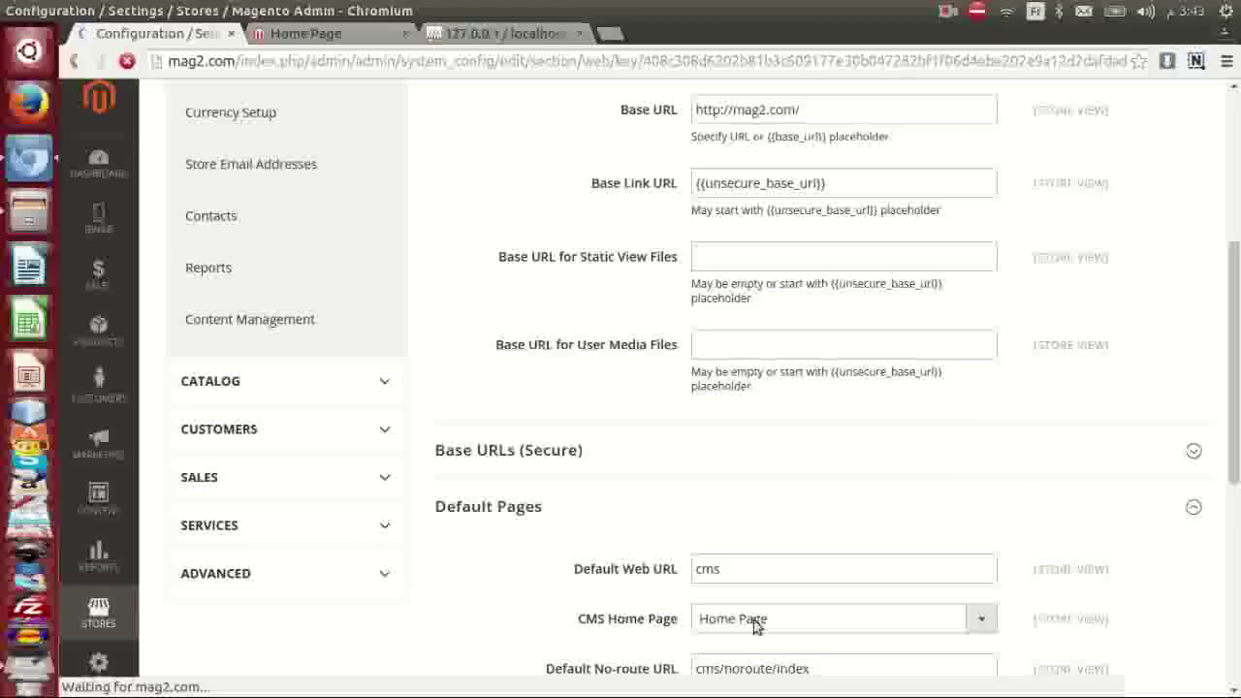
pyautogui.click(753, 621)
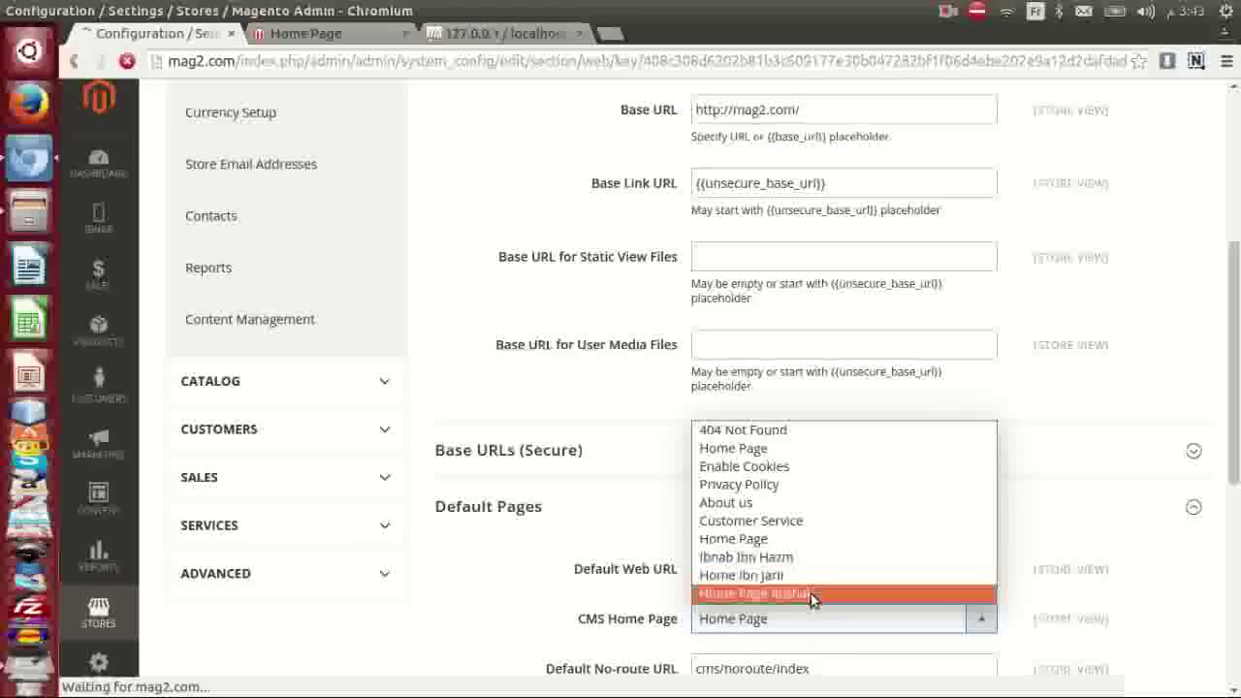
pyautogui.click(811, 593)
pyautogui.scroll(5, 574, 245)
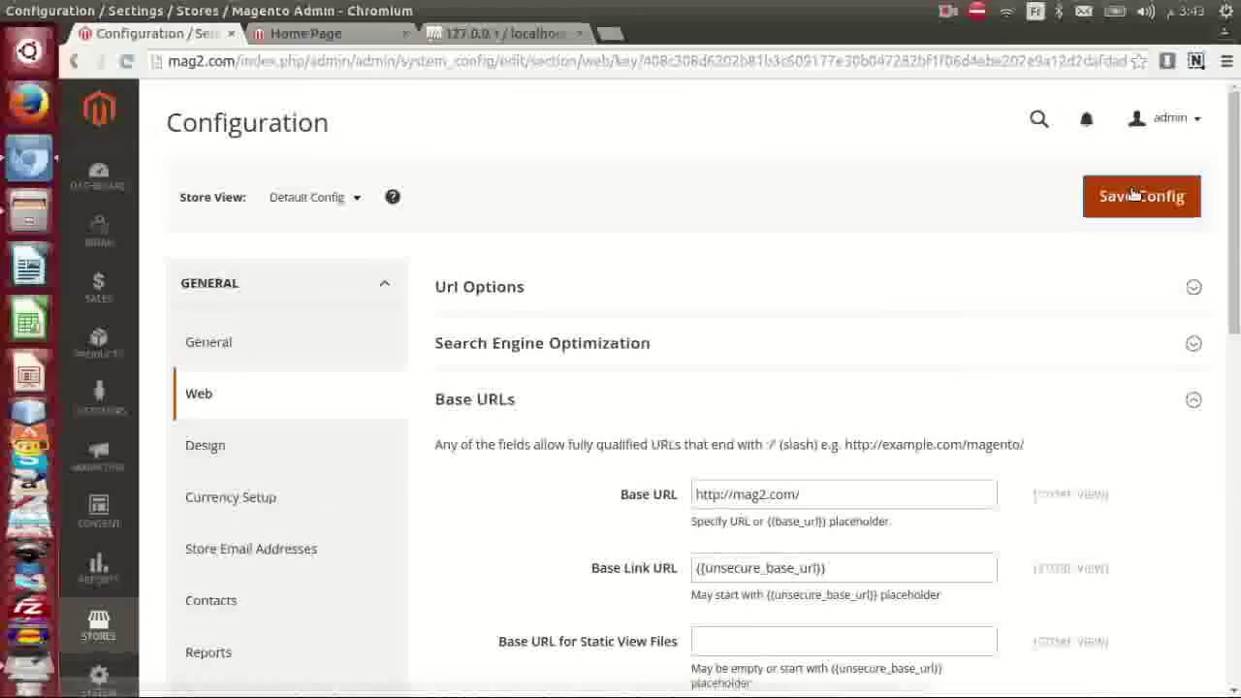
pyautogui.hotkey('alt', 'Tab')
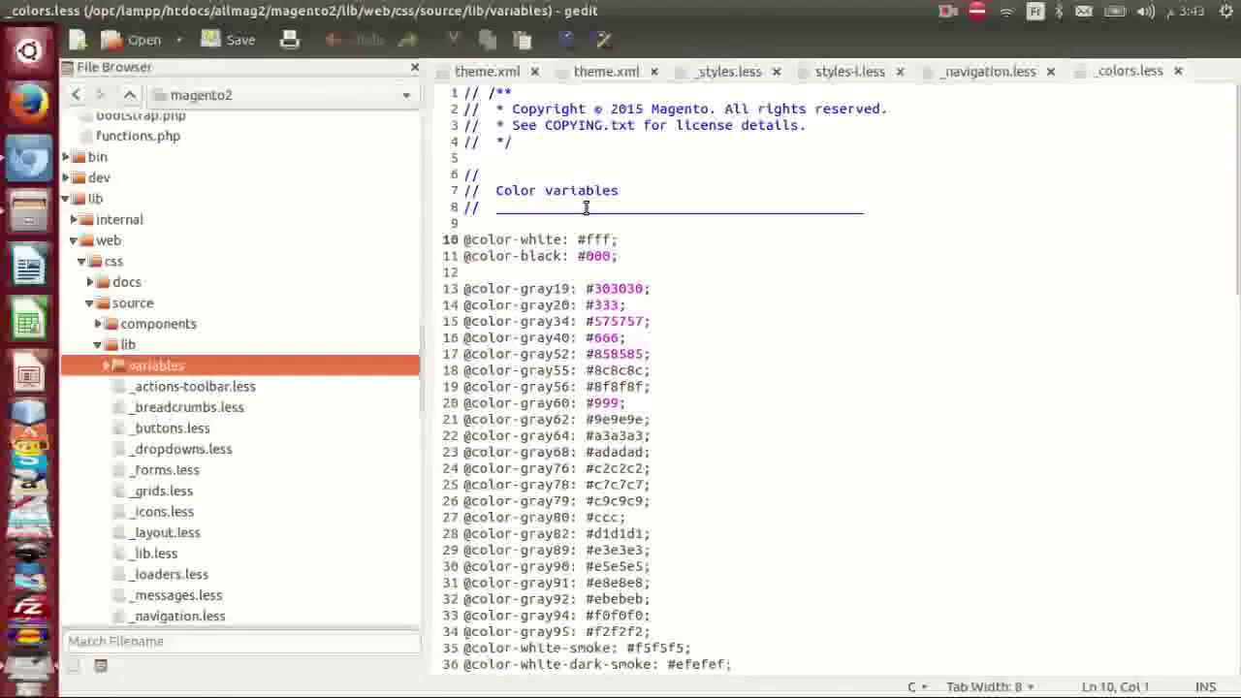
# - Reveal logo.svg under abishak/web/images in gedit, then show the home folder in Files
pyautogui.hotkey('alt', 'Tab')
pyautogui.hotkey('alt', 'Tab')
pyautogui.hotkey('alt', 'Tab')
pyautogui.hotkey('alt', 'Tab')
pyautogui.hotkey('alt', 'Tab')
pyautogui.hotkey('alt', 'Tab')
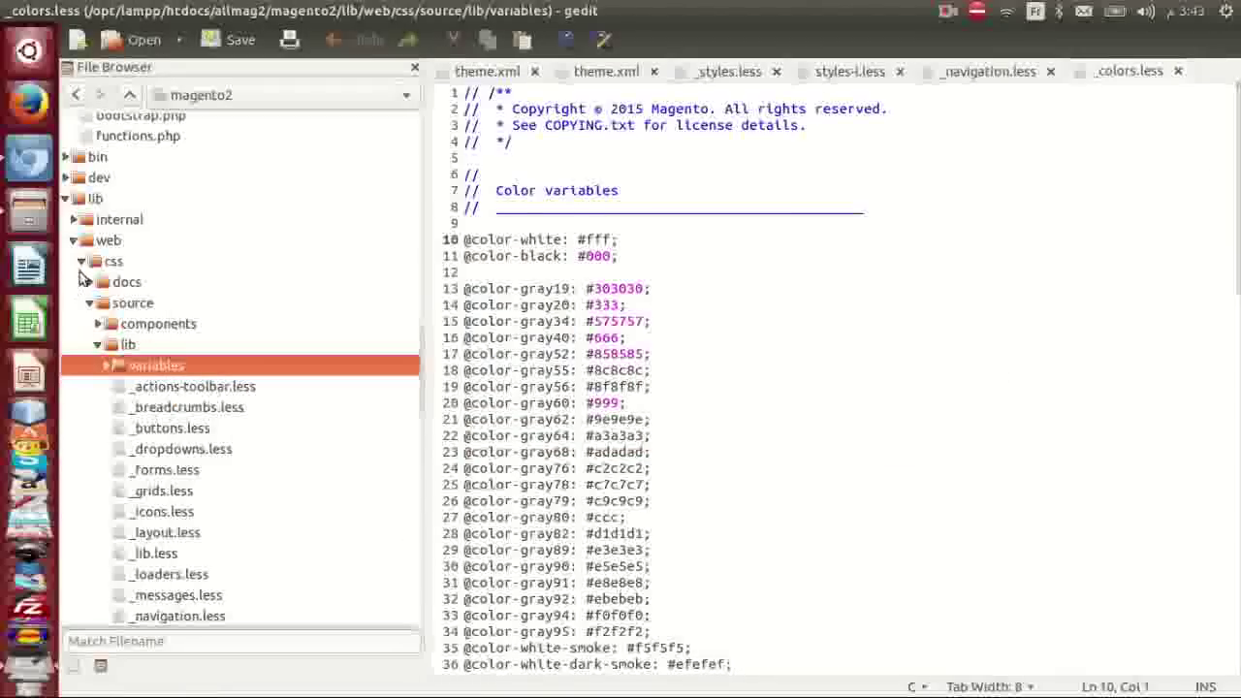
pyautogui.click(83, 268)
pyautogui.scroll(20, 179, 236)
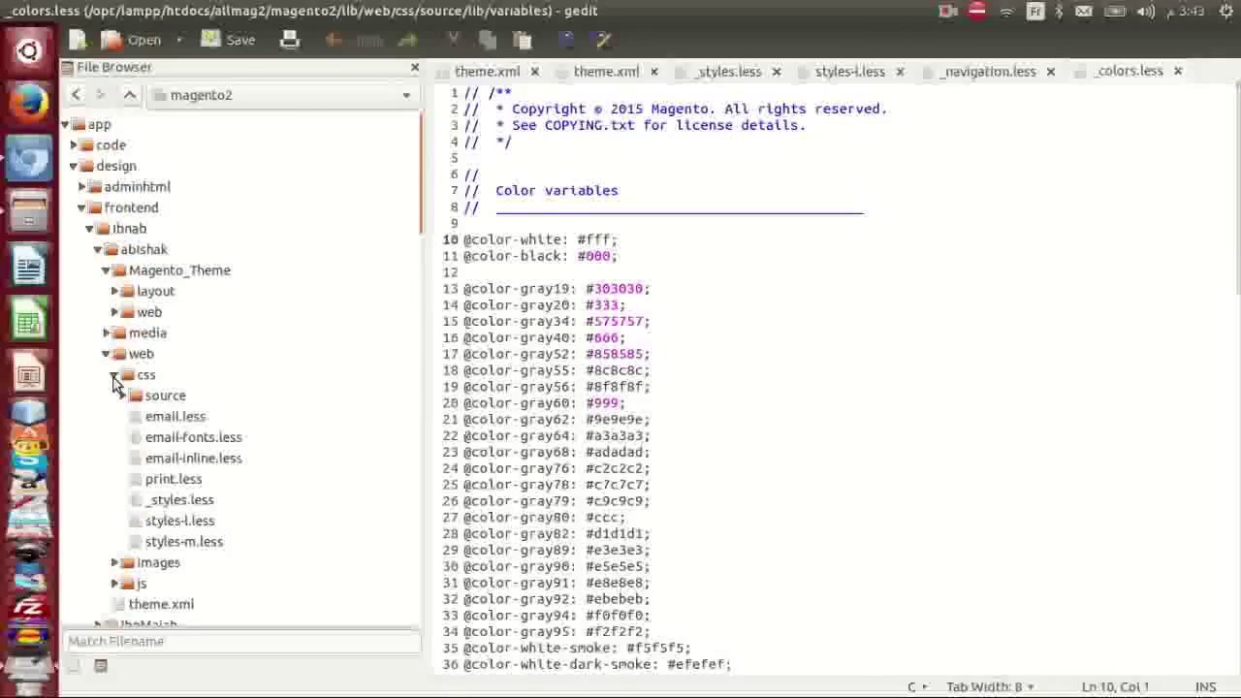
pyautogui.click(115, 564)
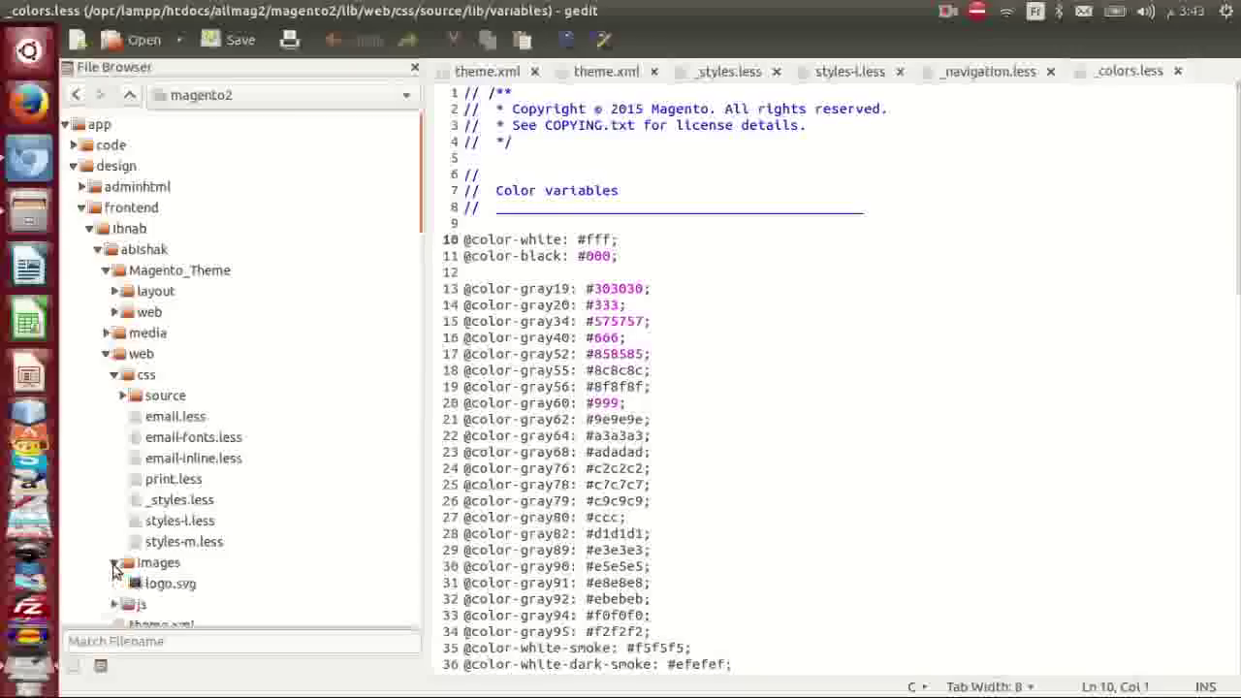
pyautogui.scroll(-3, 114, 569)
pyautogui.hotkey('alt', 'Tab')
pyautogui.hotkey('alt', 'Tab')
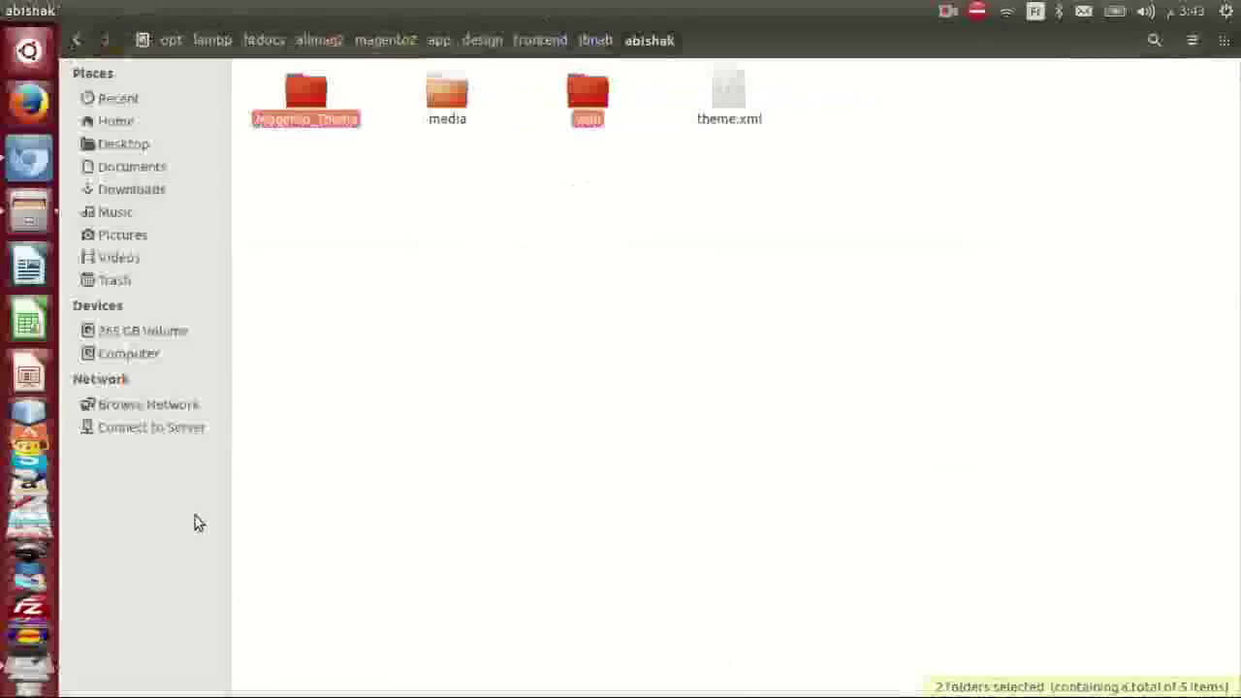
pyautogui.hotkey('alt', 'Home')
# - Copy logo.svg from ~/ibnab over the old logo in abishak's web/images, then reload the storefront
pyautogui.doubleClick(598, 231)
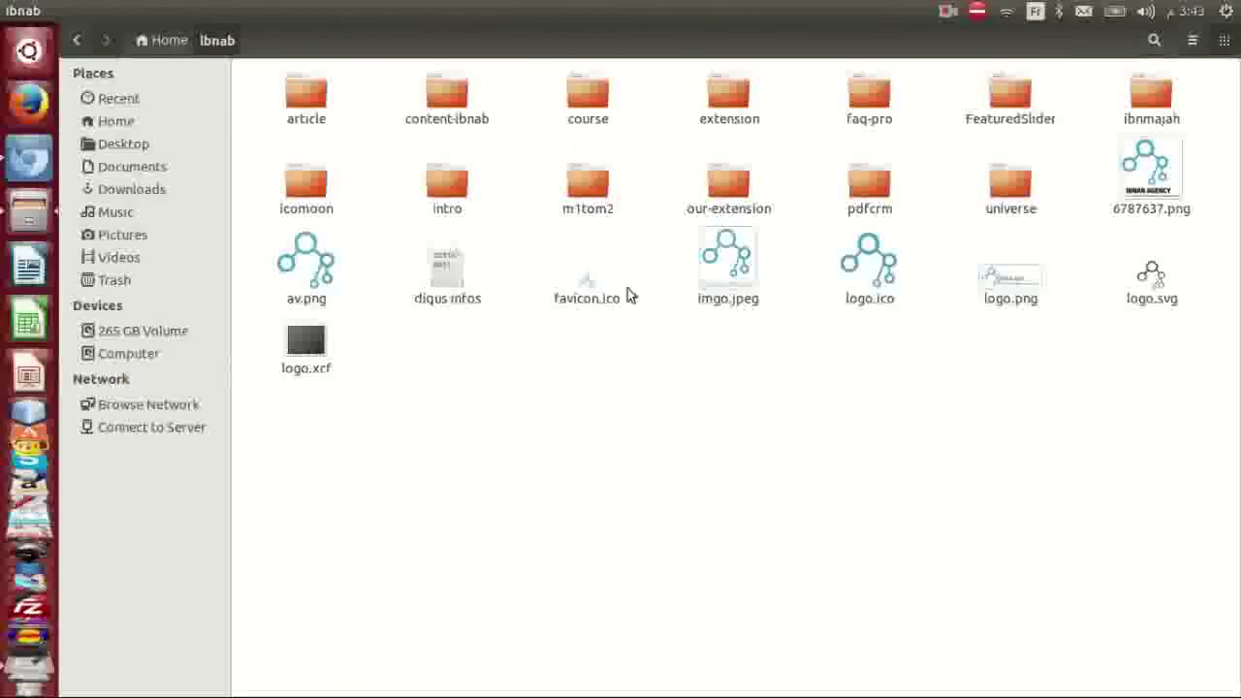
pyautogui.rightClick(1150, 276)
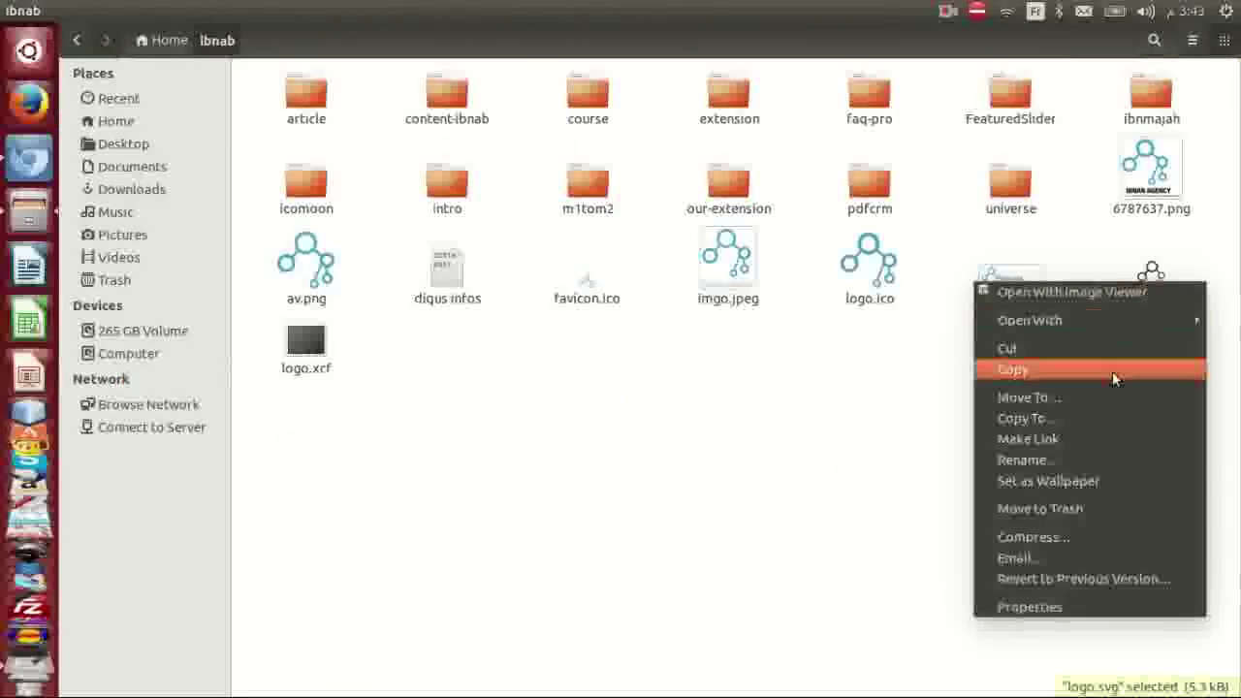
pyautogui.click(1113, 371)
pyautogui.click(76, 40)
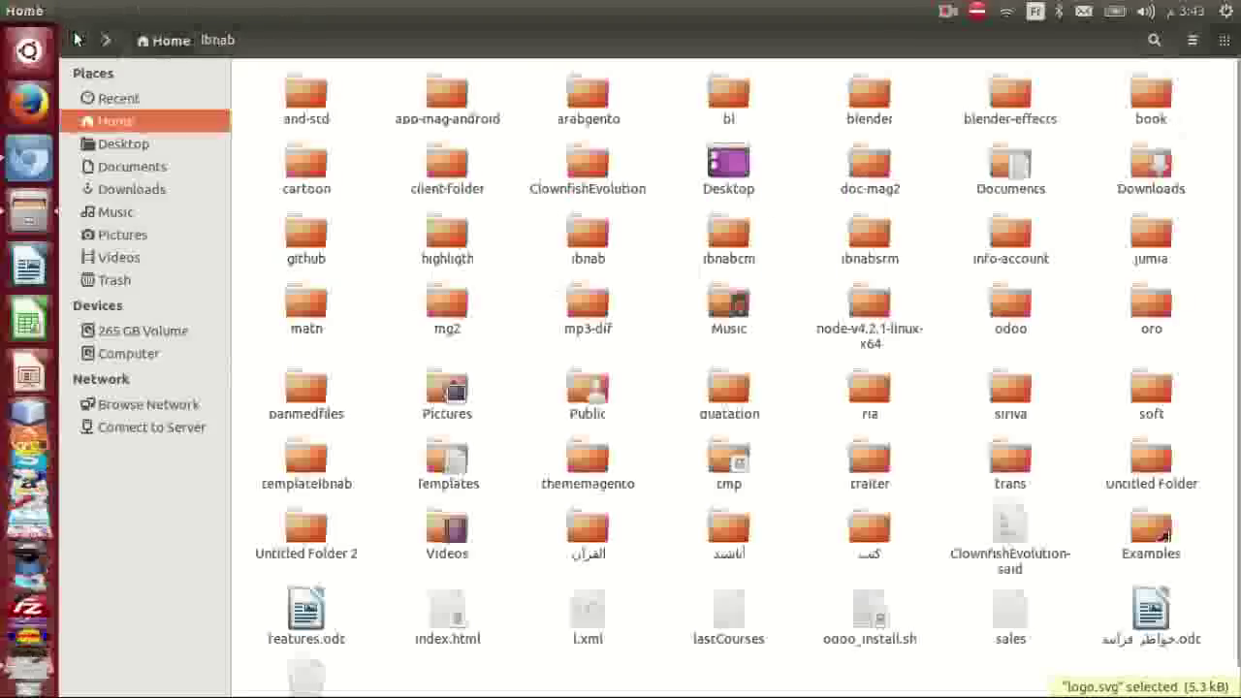
pyautogui.click(77, 40)
pyautogui.rightClick(436, 248)
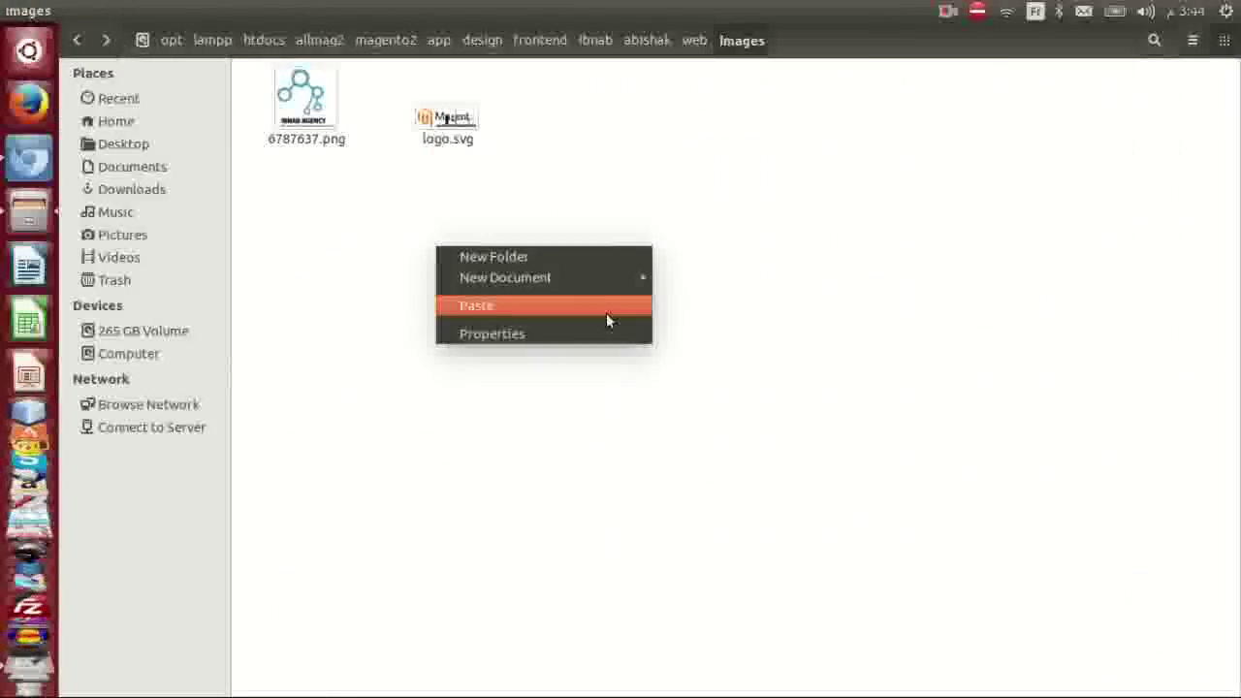
pyautogui.click(606, 310)
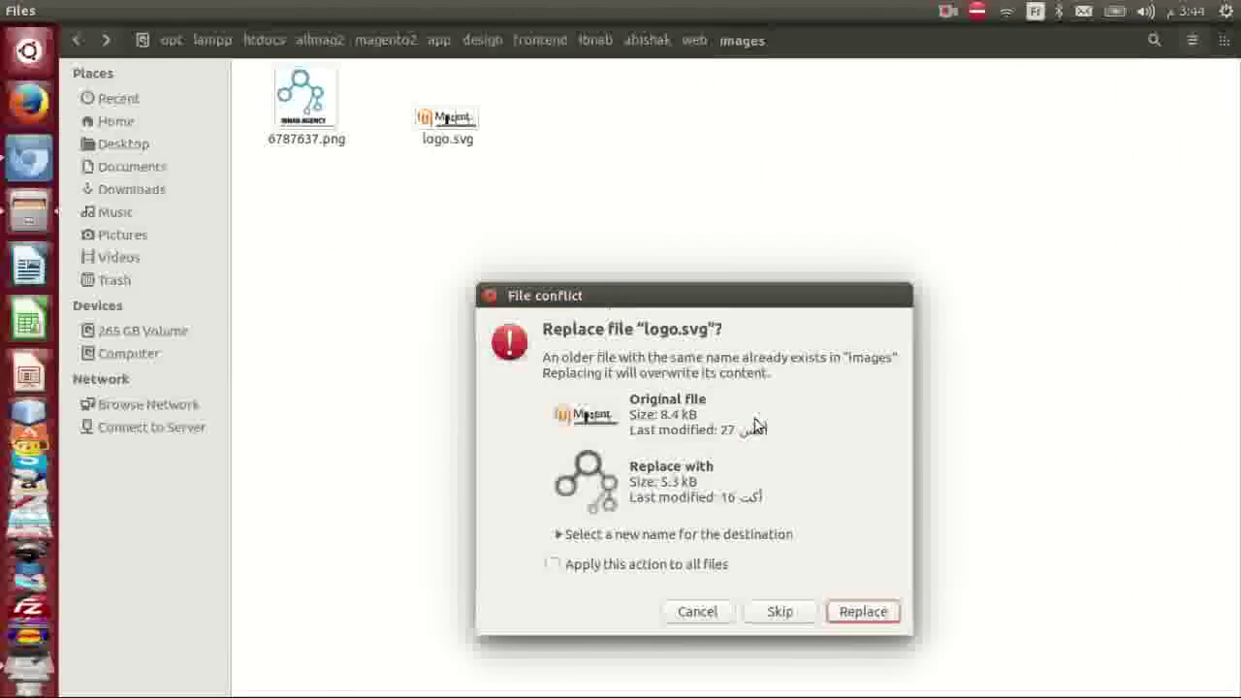
pyautogui.click(876, 613)
pyautogui.hotkey('alt', 'Tab')
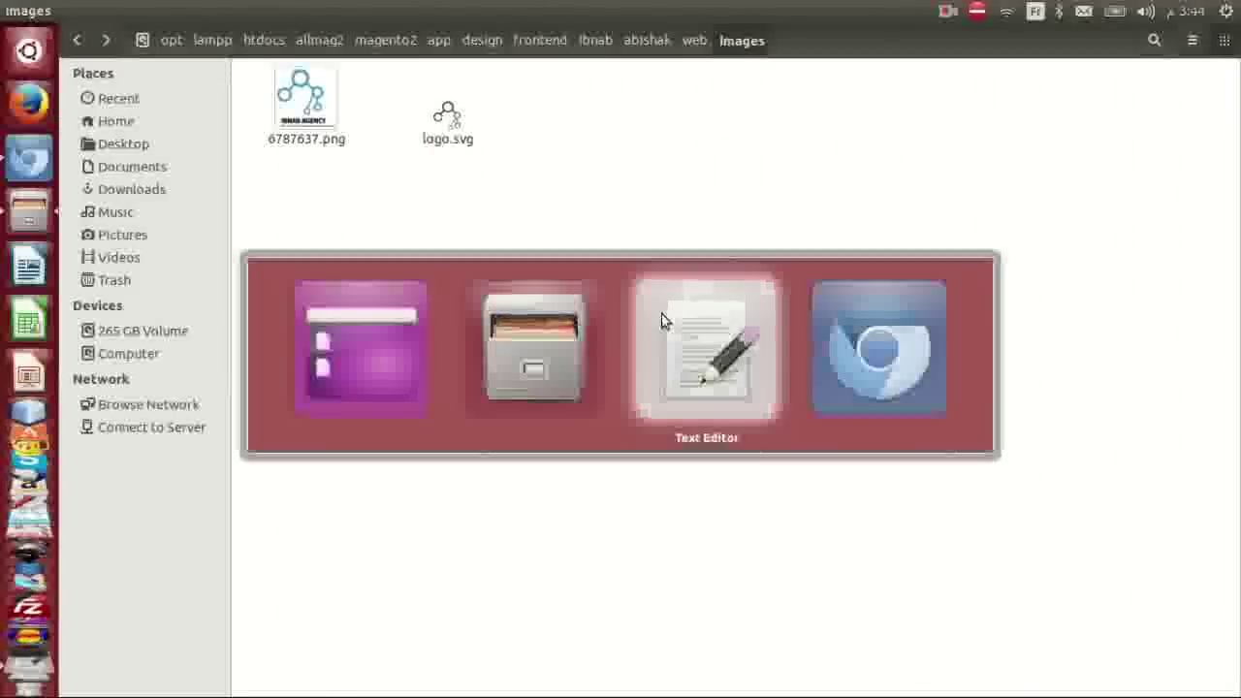
pyautogui.press('F5')
# - Open a terminal and become root with sudo -s and the account password
pyautogui.hotkey('ctrl', 'alt', 't')
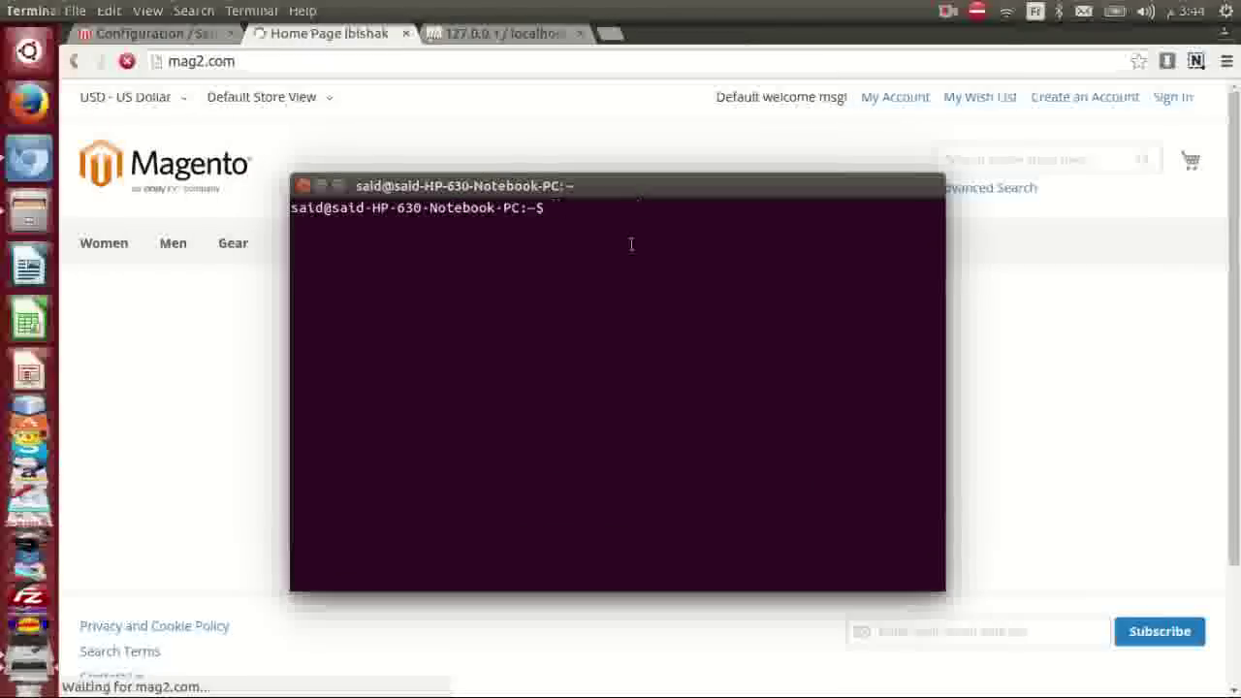
pyautogui.write('sudo -s')
pyautogui.press('Return')
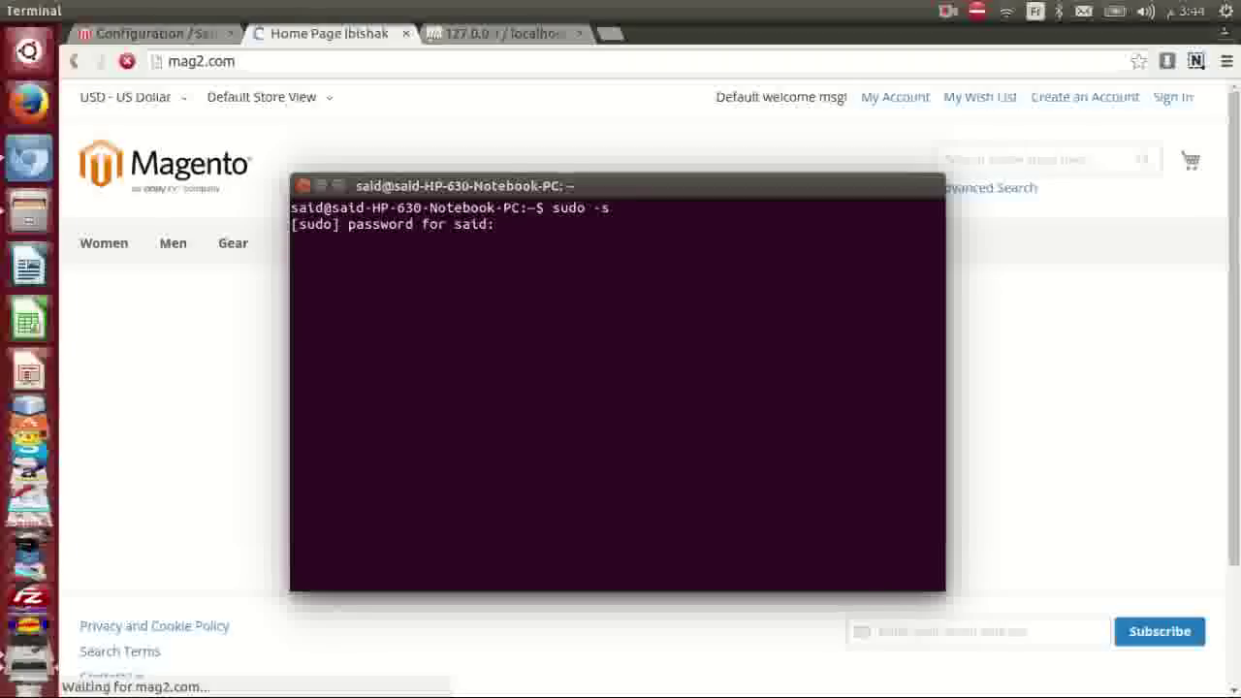
pyautogui.press('Return')
pyautogui.write('/')
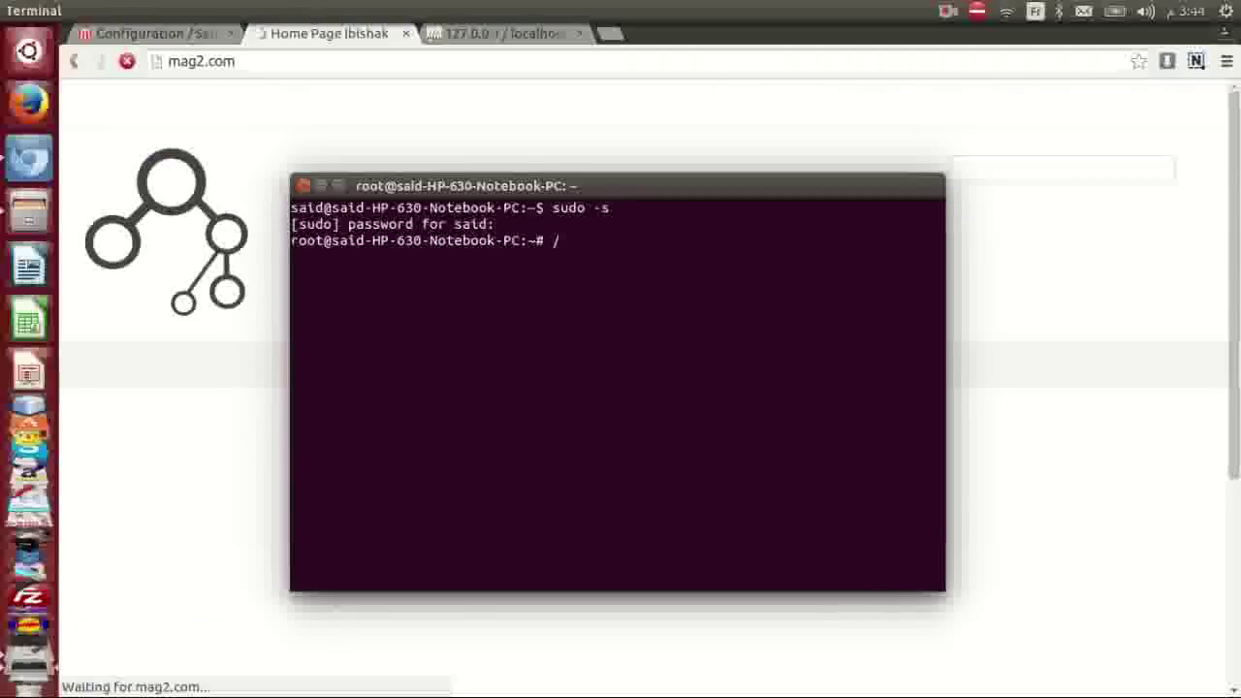
pyautogui.click(368, 33)
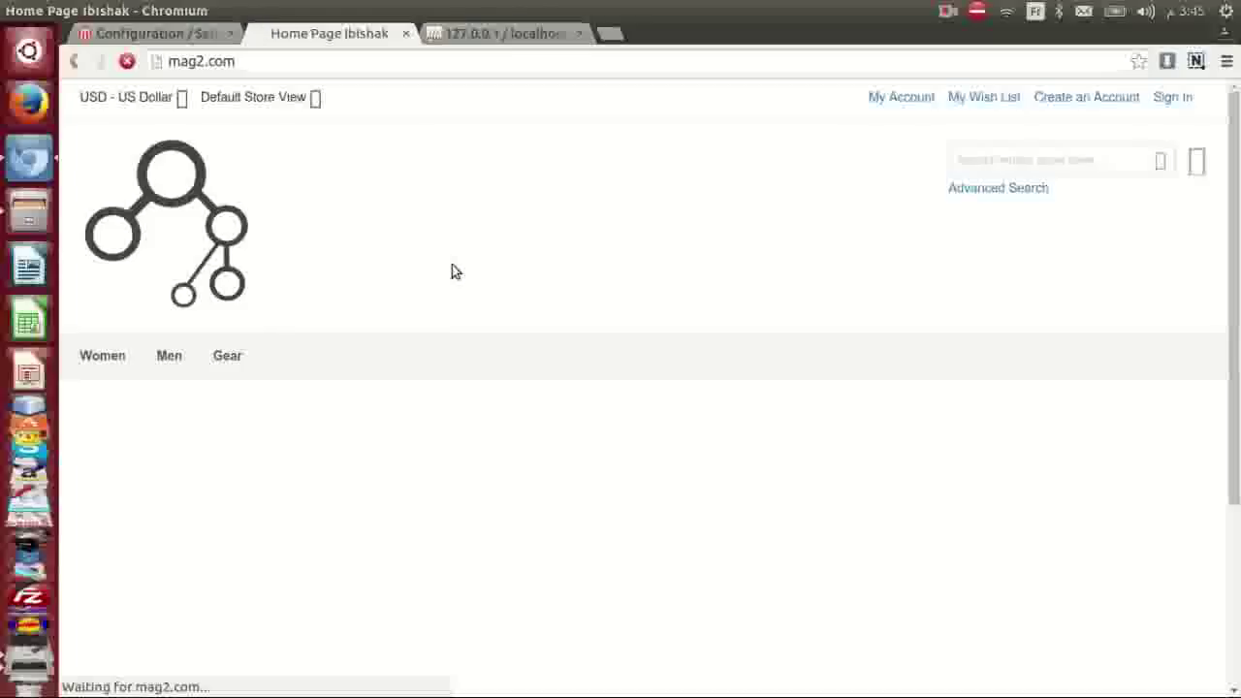
pyautogui.scroll(-3, 391, 308)
pyautogui.scroll(3, 391, 310)
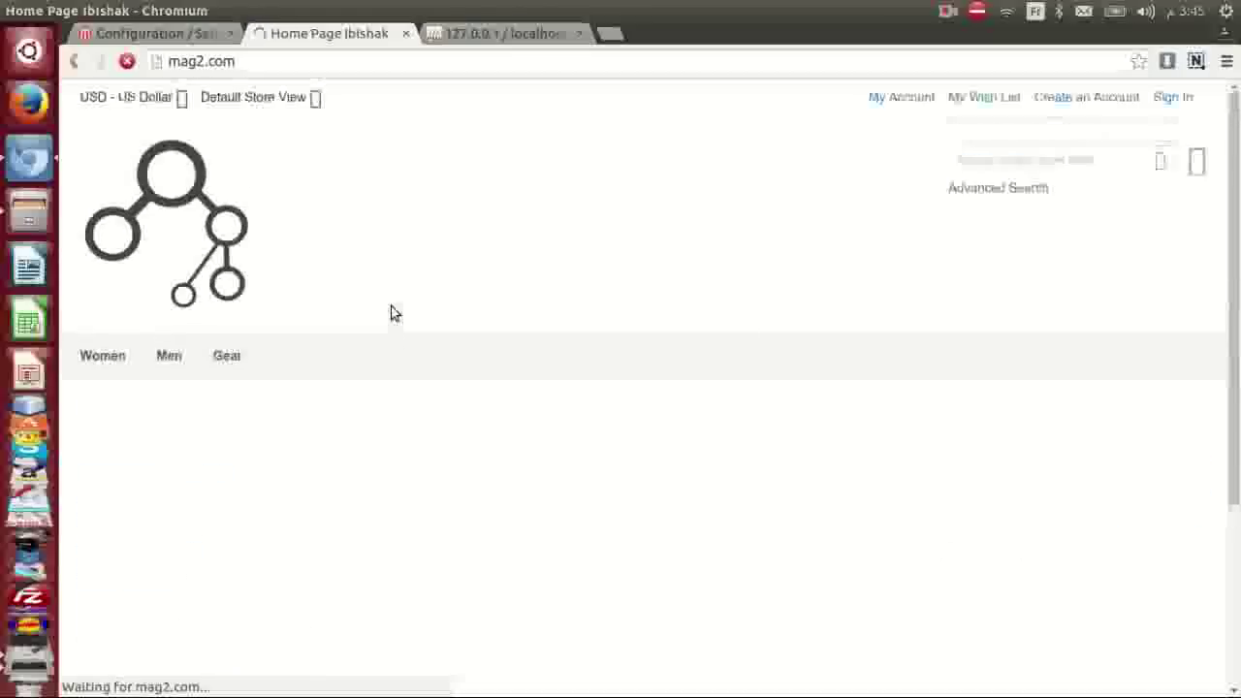
# - Change directory to /opt/lampp/htdocs/allmag2/magento2 using Tab completion
pyautogui.hotkey('alt', 'Tab')
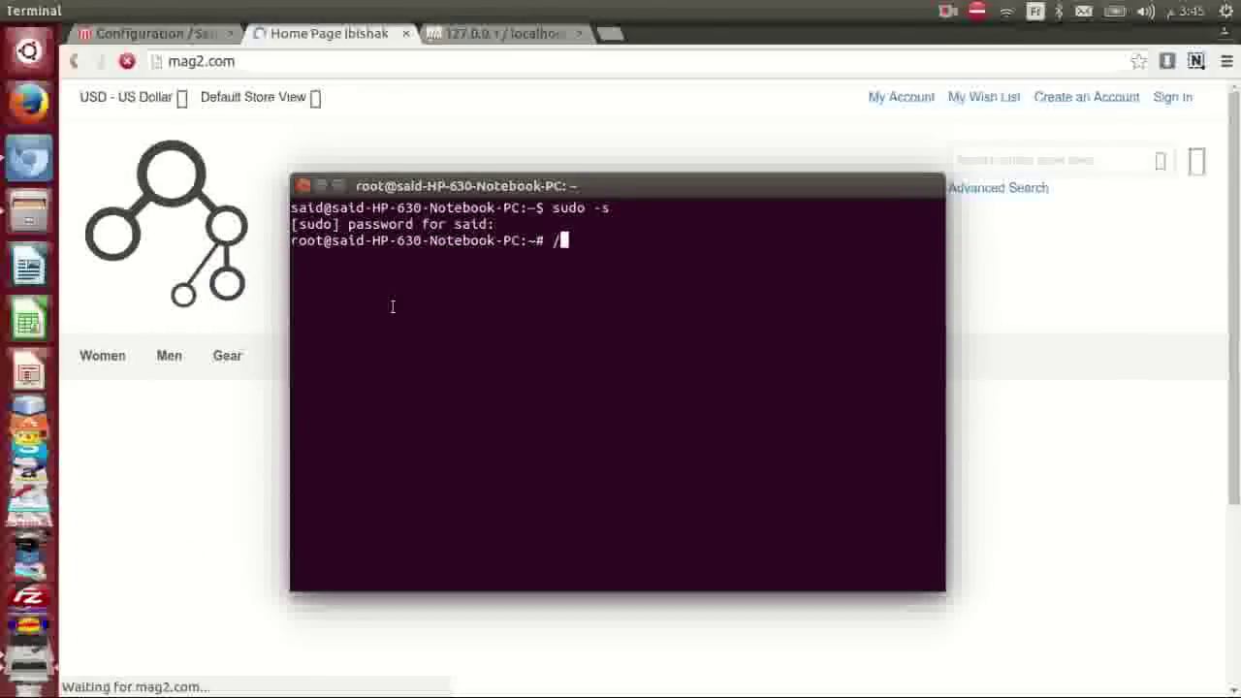
pyautogui.press('BackSpace')
pyautogui.write('cd /opt/lampp/')
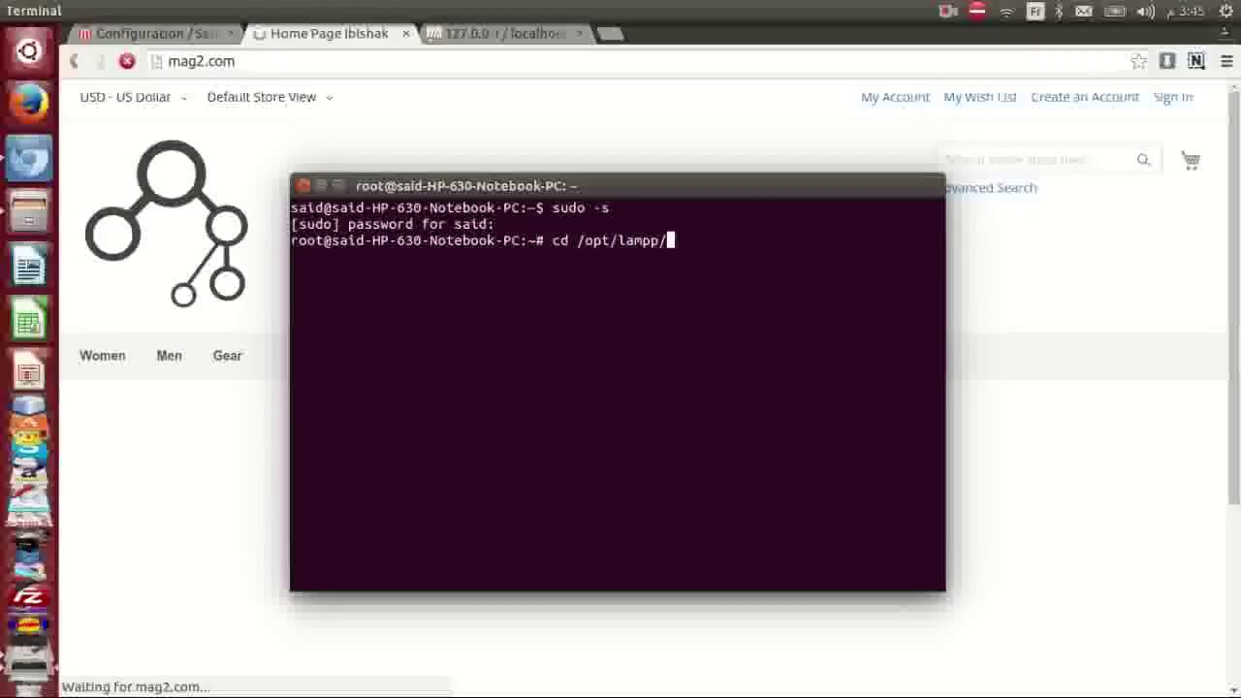
pyautogui.write('htdocs/')
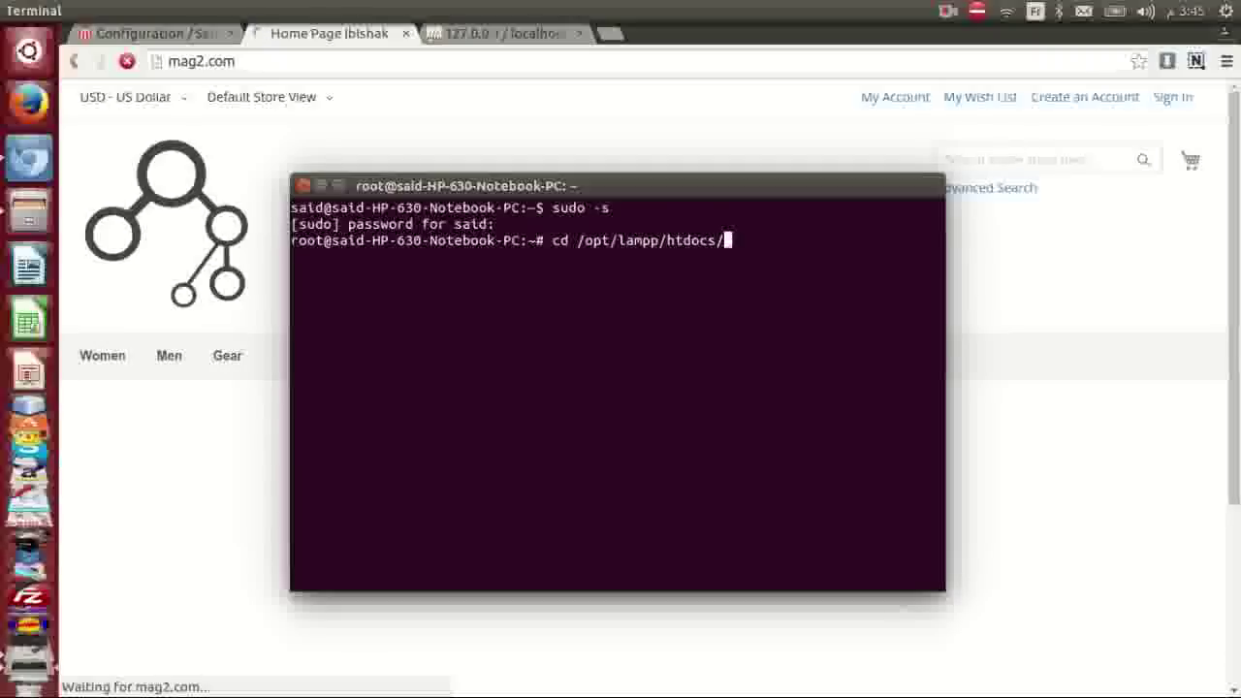
pyautogui.write('allm')
pyautogui.press('Tab')
pyautogui.write('m')
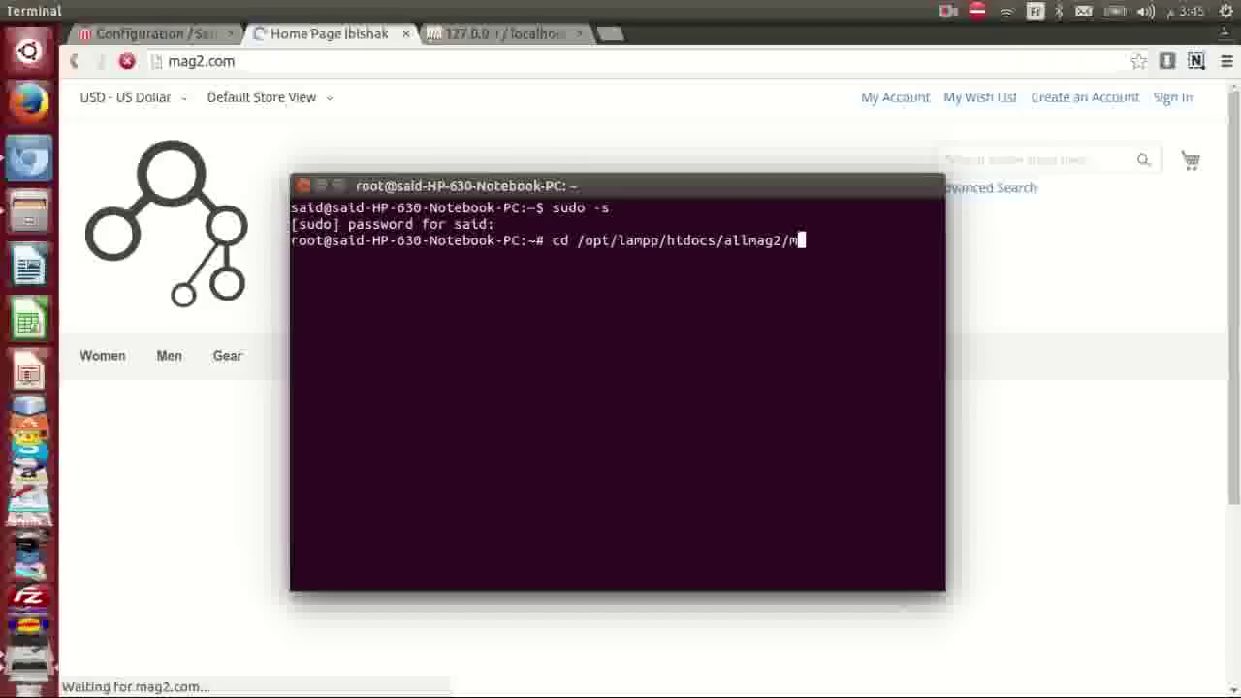
pyautogui.press('Tab')
pyautogui.press('Return')
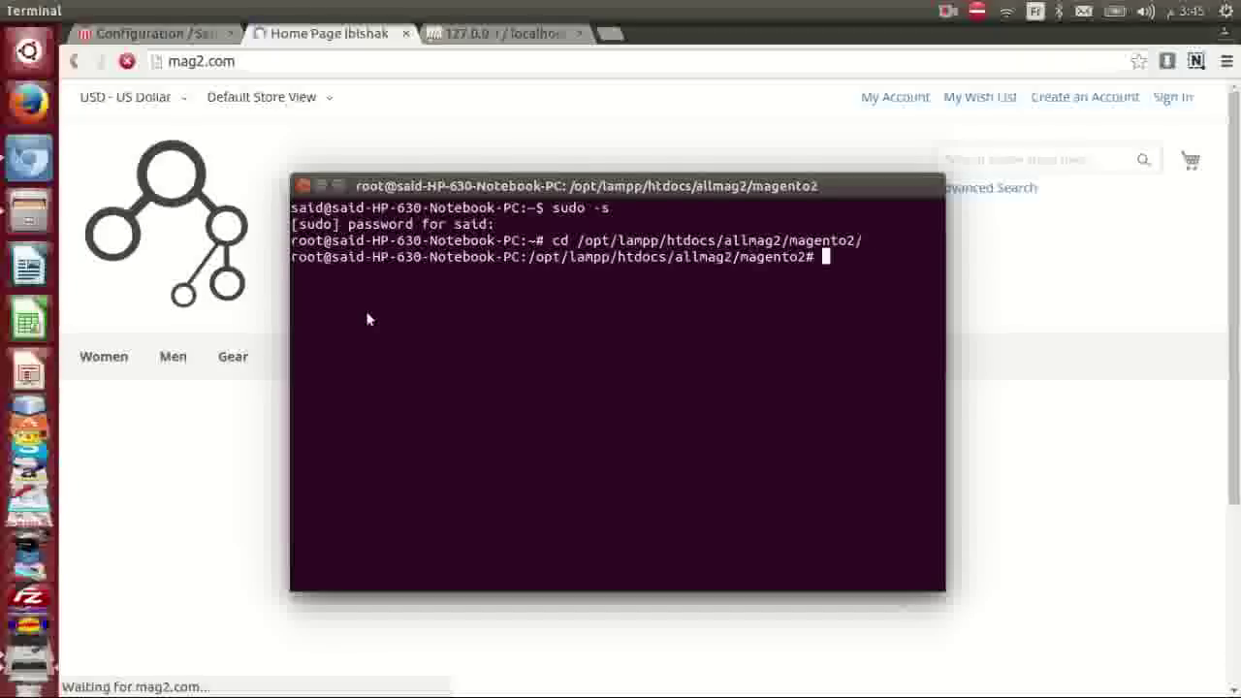
pyautogui.hotkey('alt', 'Tab')
pyautogui.rightClick(415, 358)
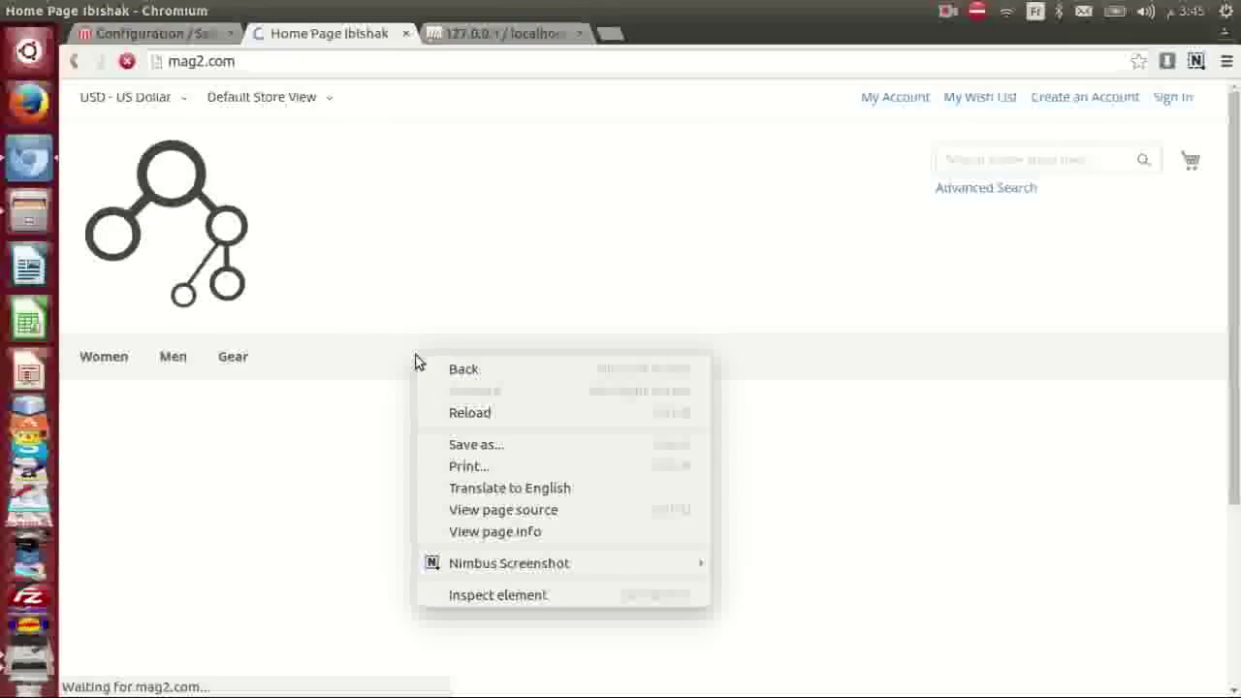
# - Inspect the storefront navigation bar's #f5f5f5 background rule, then switch to gedit
pyautogui.click(497, 595)
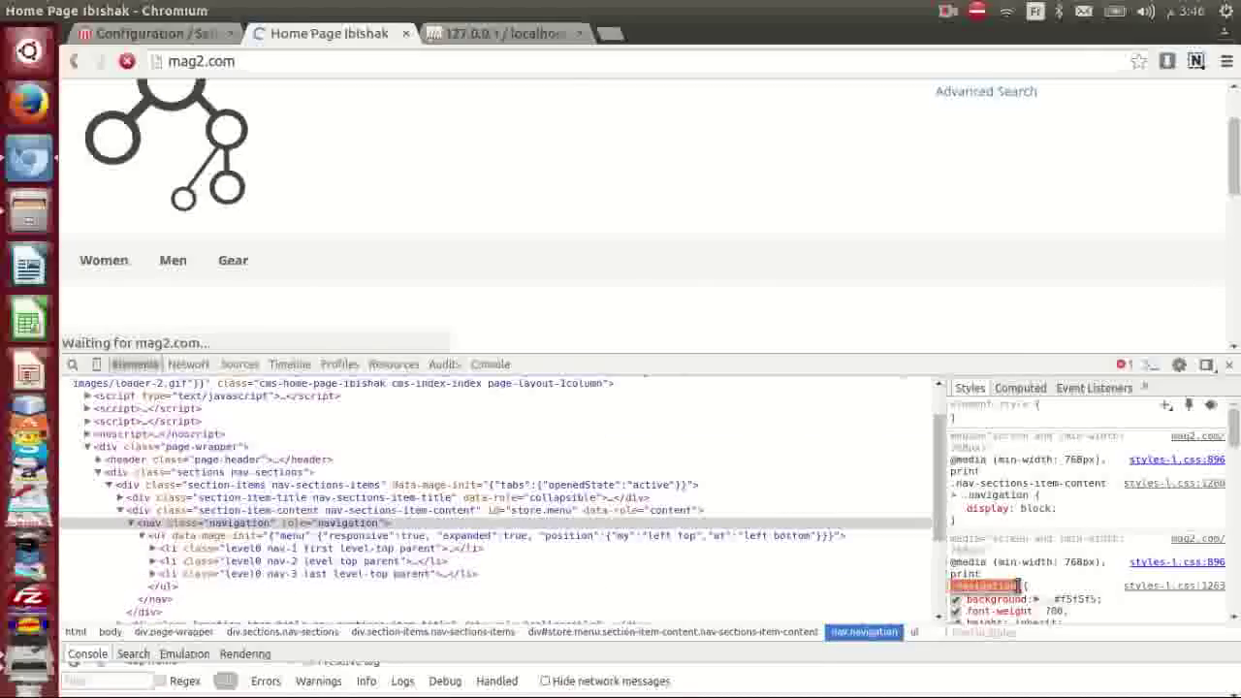
pyautogui.hotkey('alt', 'Tab')
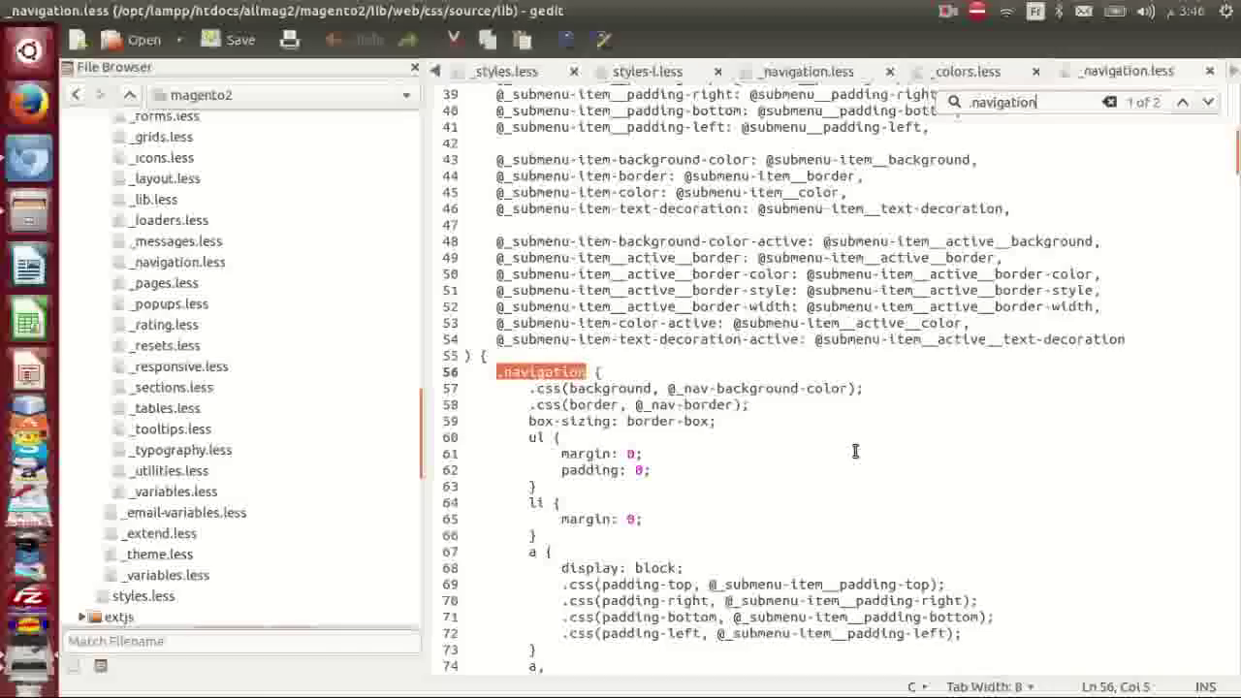
pyautogui.moveTo(665, 388); pyautogui.dragTo(851, 388)
pyautogui.hotkey('ctrl', 'f')
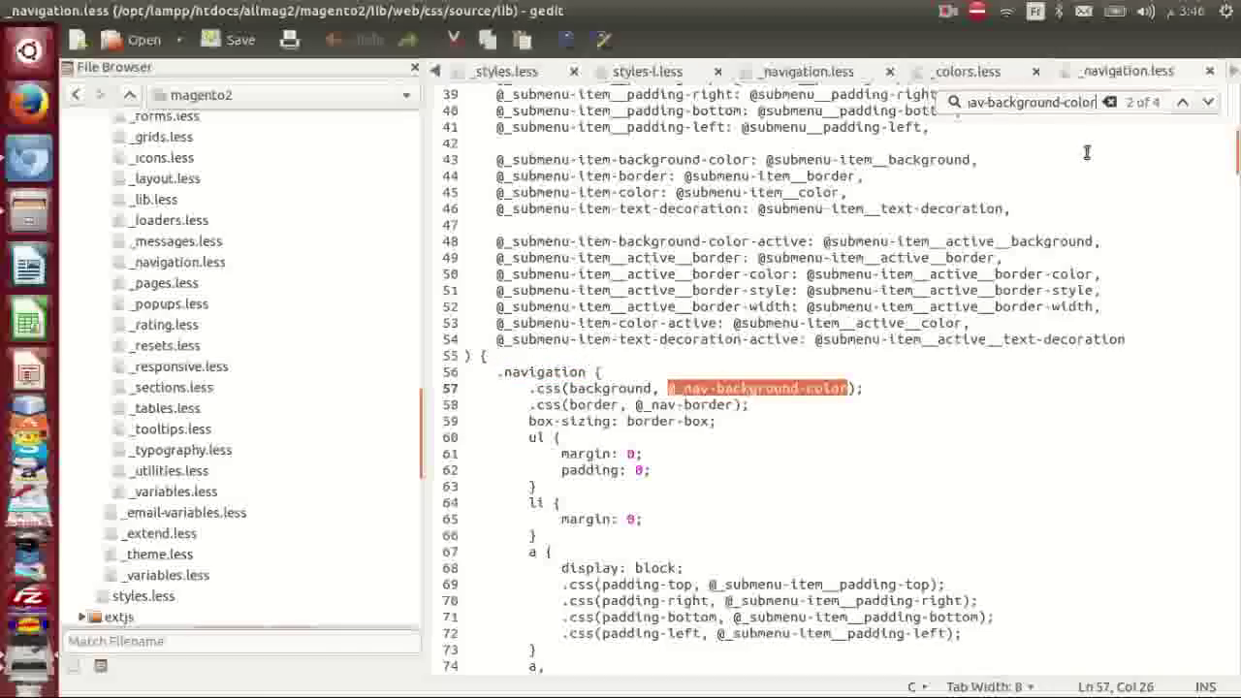
pyautogui.press('Escape')
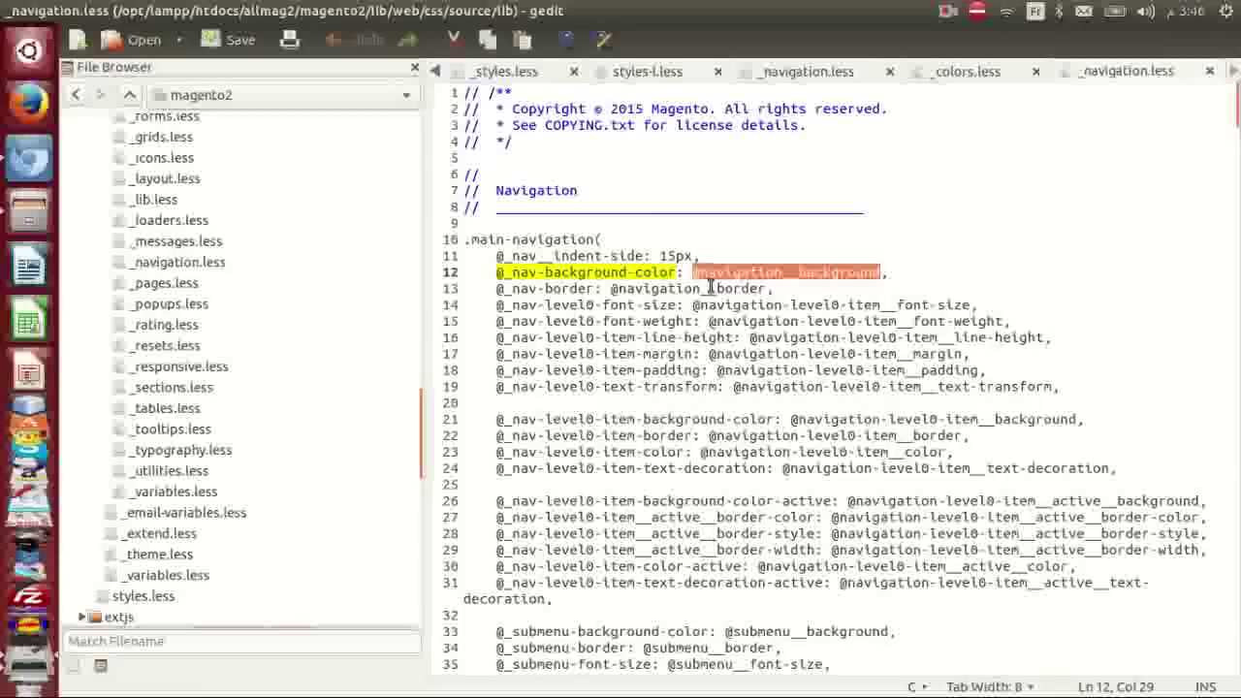
pyautogui.scroll(10, 163, 363)
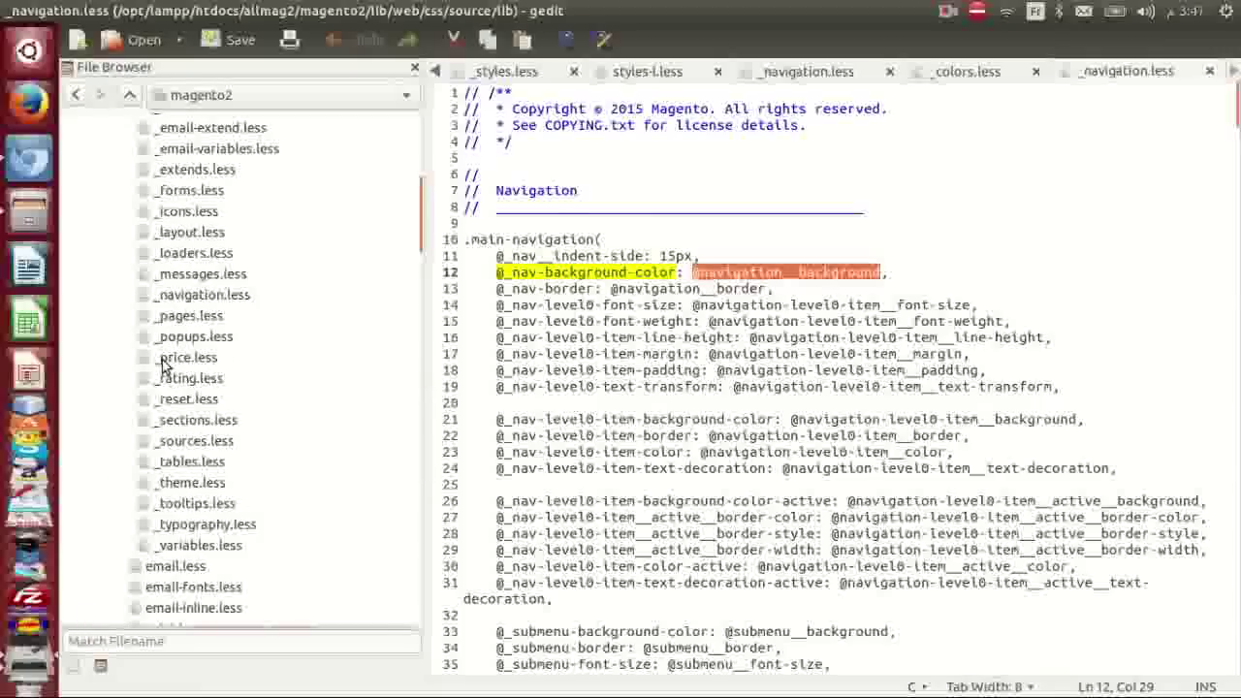
pyautogui.hotkey('ctrl', 'alt', 'pagedown')
pyautogui.hotkey('ctrl', 'alt', 'pagedown')
pyautogui.hotkey('ctrl', 'alt', 'pagedown')
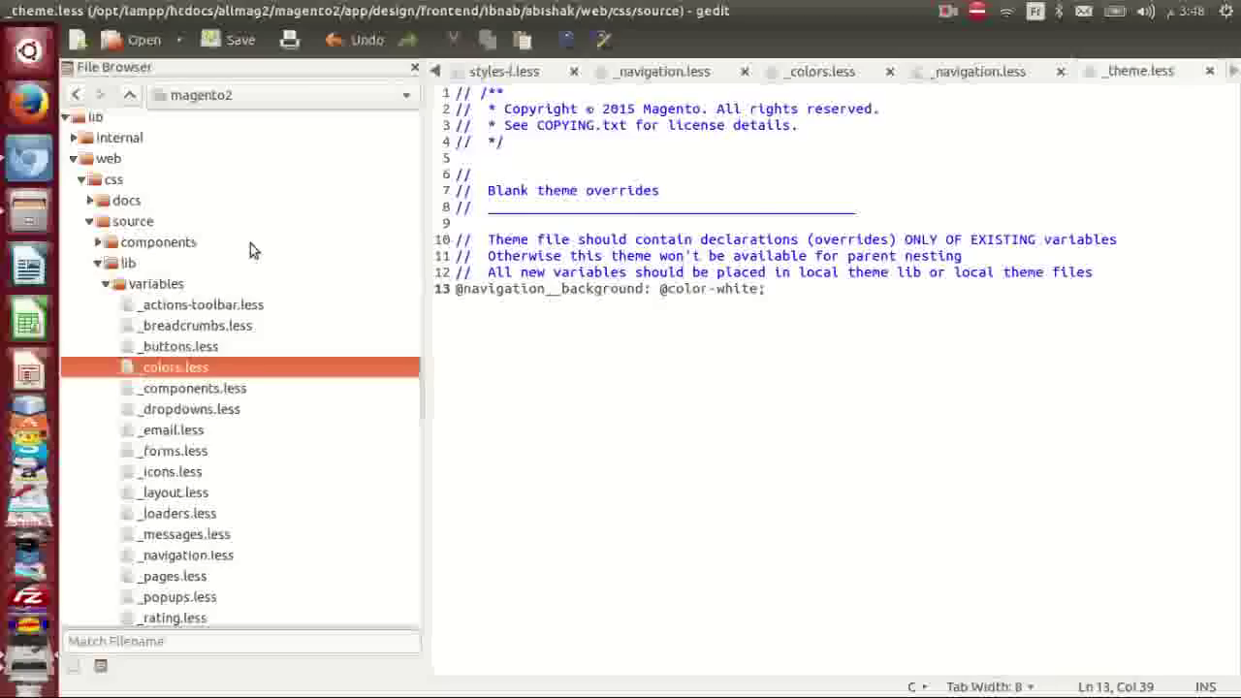
# - Switch from gedit to the file manager
pyautogui.hotkey('alt', 'Tab')
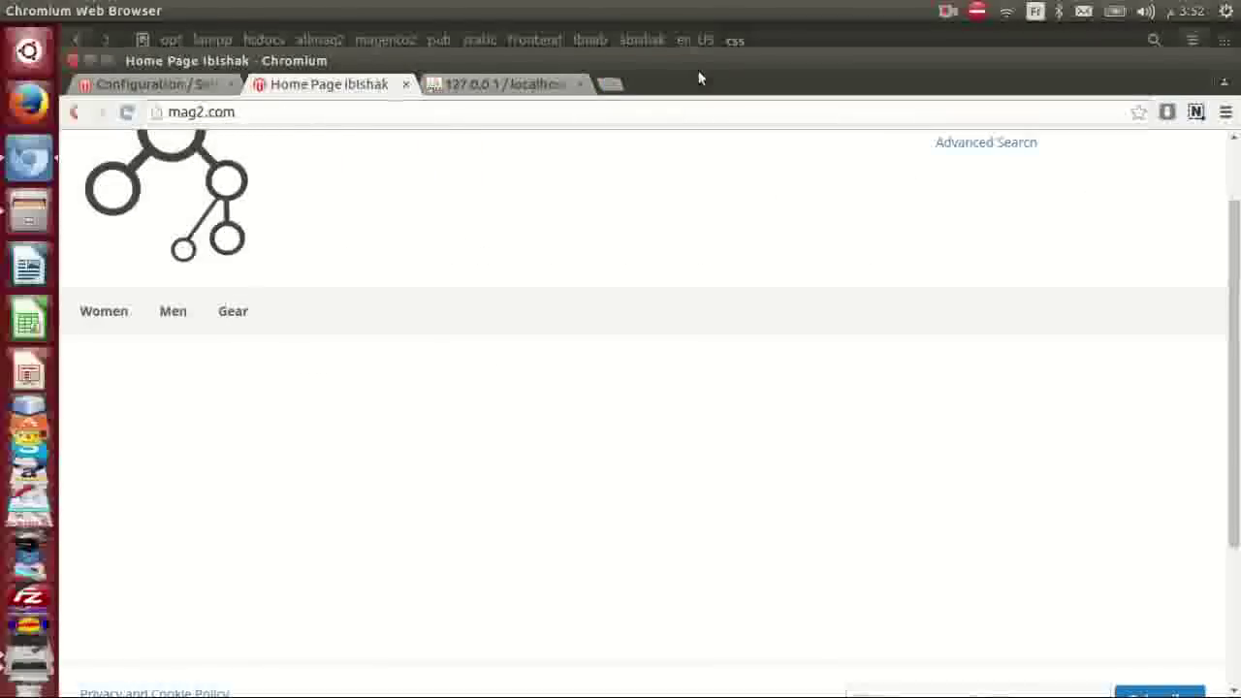
# - Reload the mag2.com storefront in Chromium to confirm the Women, Men and Gear menu is white
pyautogui.doubleClick(700, 78)
pyautogui.press('F5')
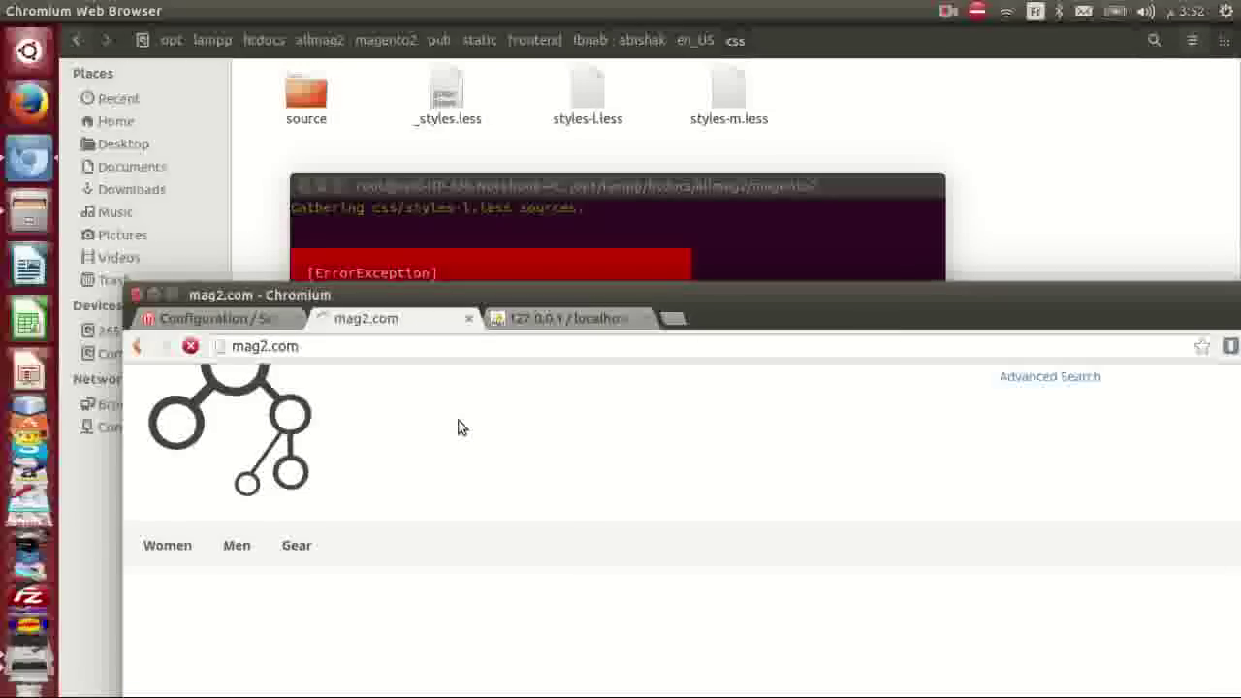
pyautogui.press('ctrl+super+Up')
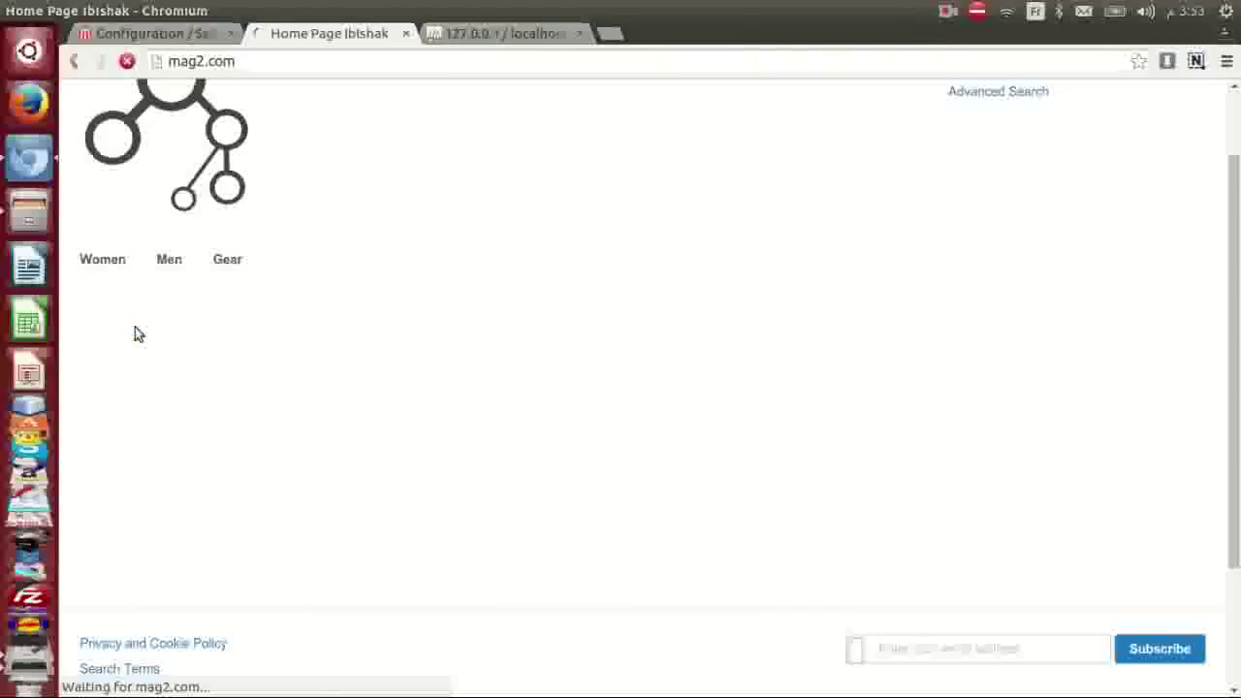
# - Switch back to gedit with the abishak theme's _theme.less
pyautogui.hotkey('alt', 'Tab')
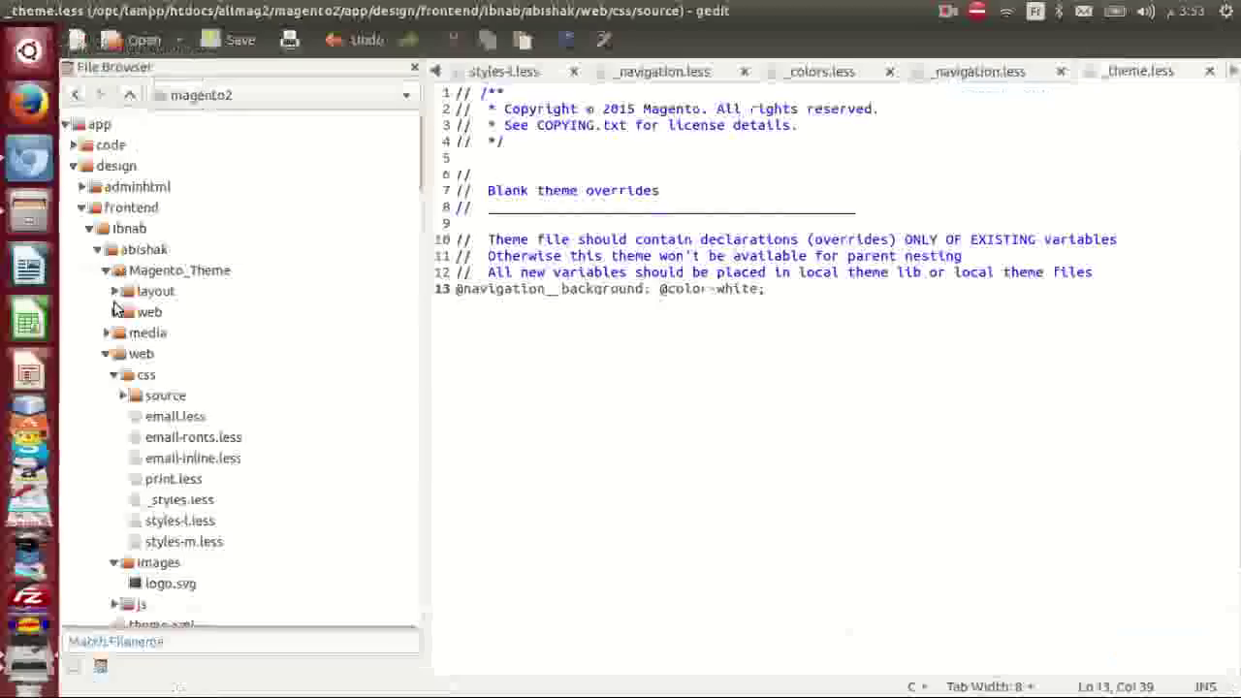